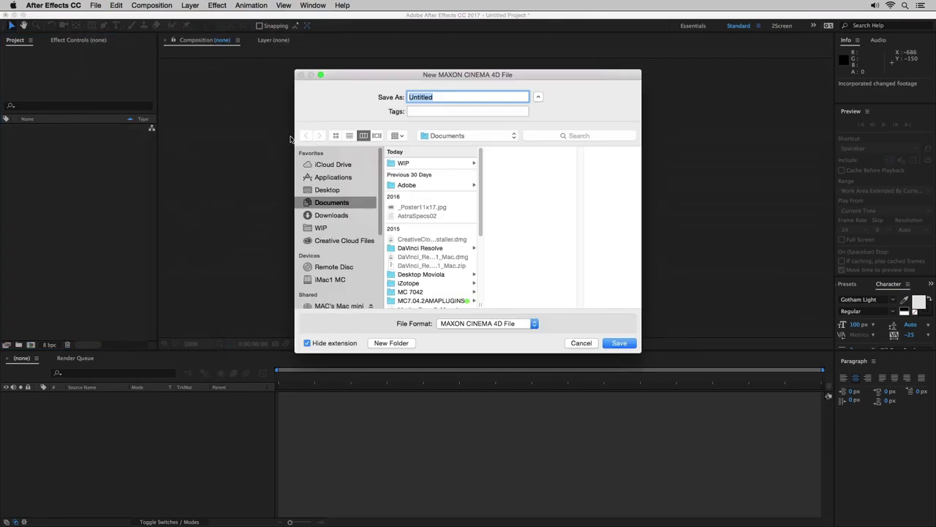
Save the new MAXON CINEMA 4D file under the name Untitled in the Project folder
left_click(414, 166)
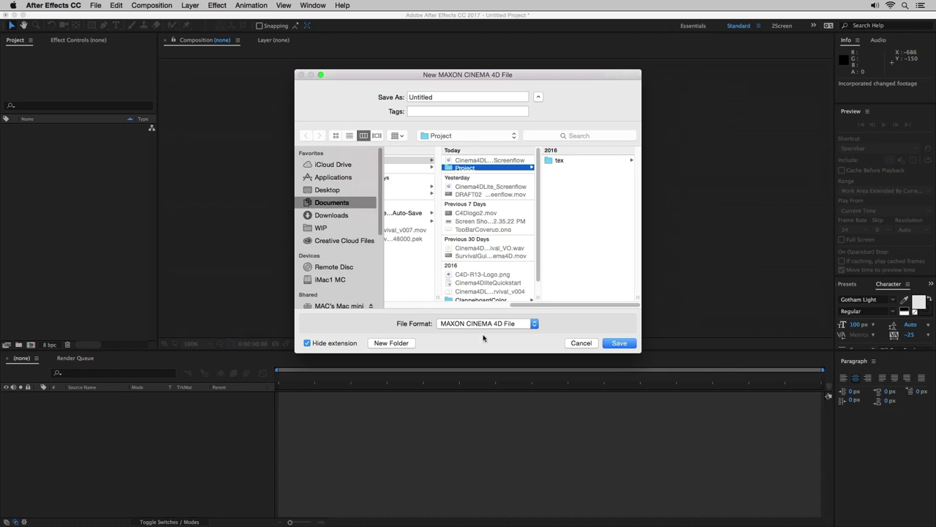
left_click(613, 345)
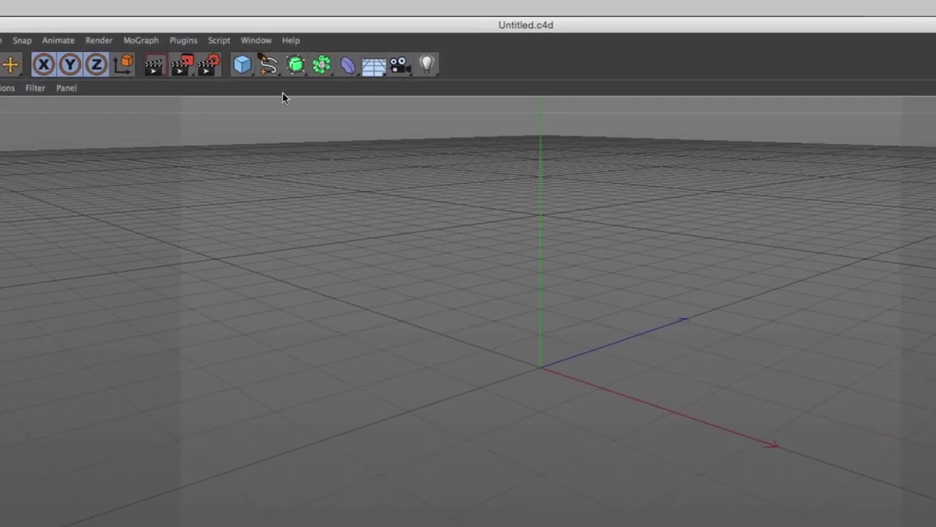
Change the Cinema 4D Lite interface layout from the customization options to Standard
left_click(254, 39)
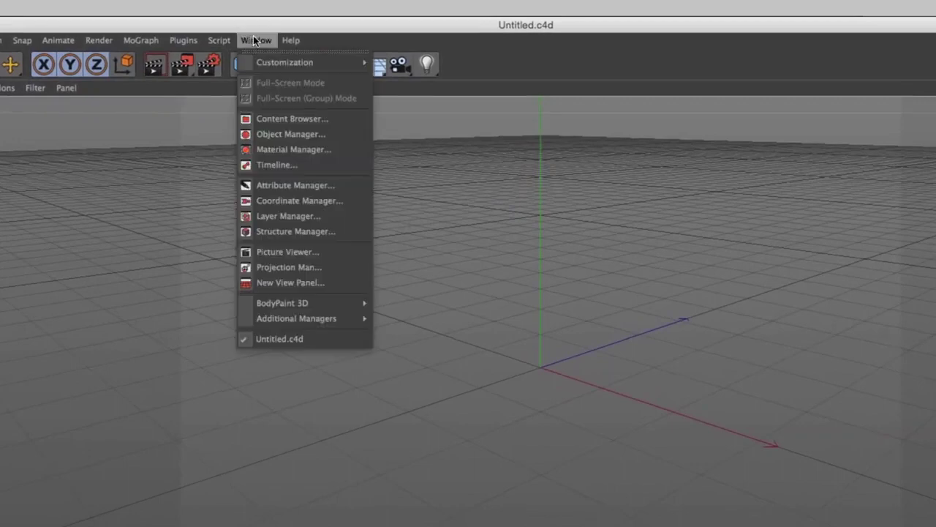
mouse_move(261, 62)
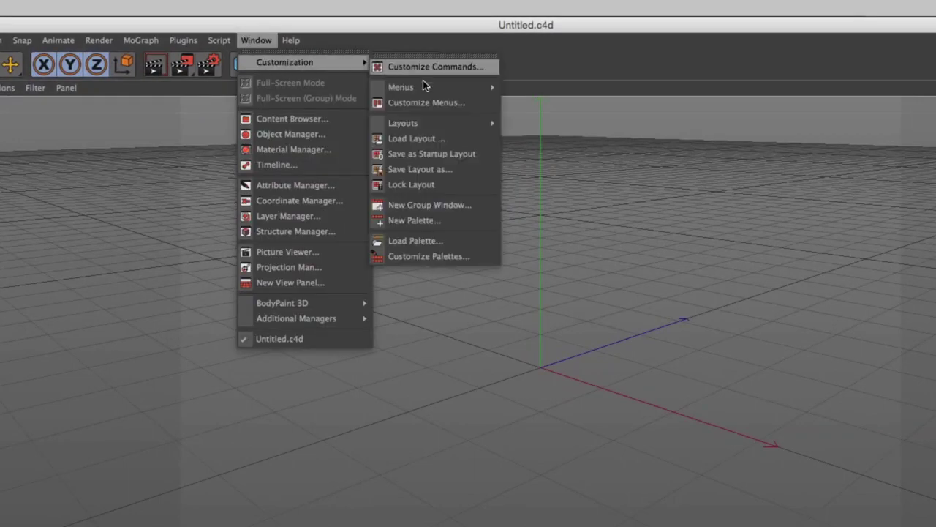
mouse_move(430, 121)
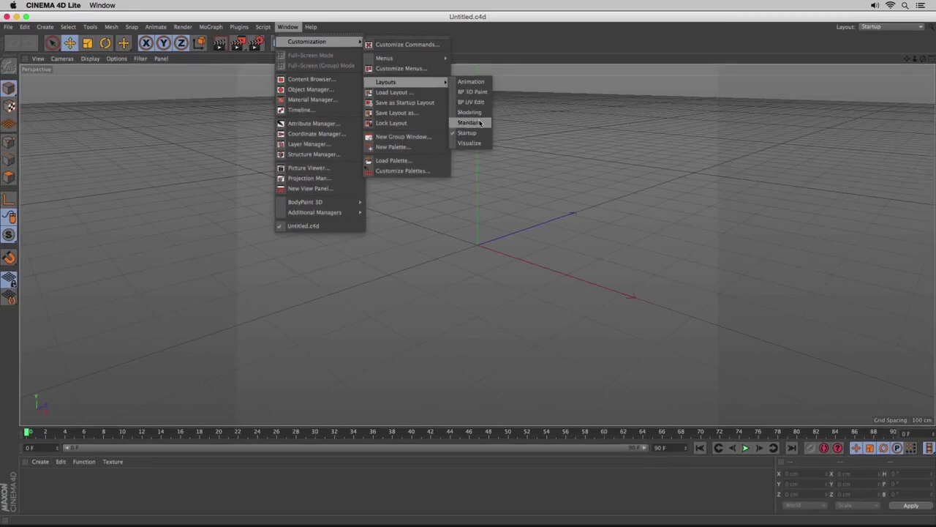
left_click(469, 122)
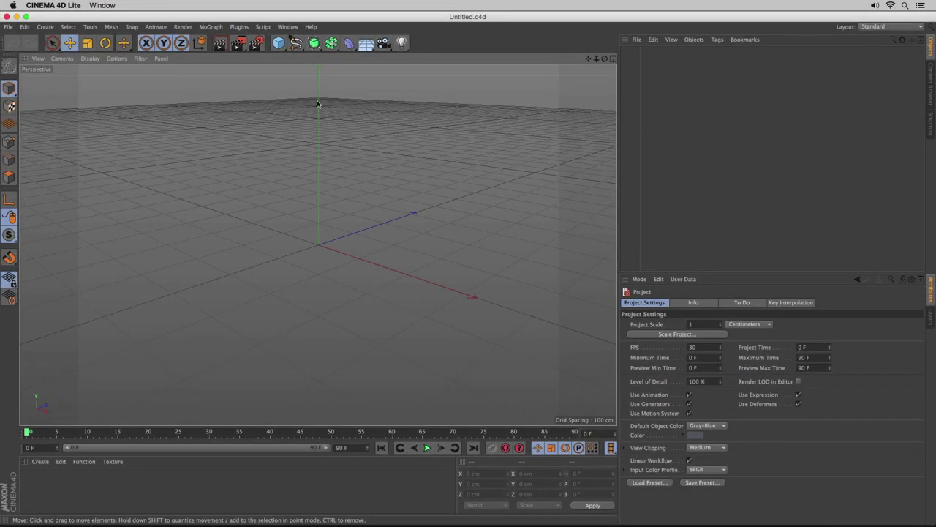
Add a Figure primitive to the scene and look through its Basic, Coordinates, Object and Phong properties
left_click(279, 43)
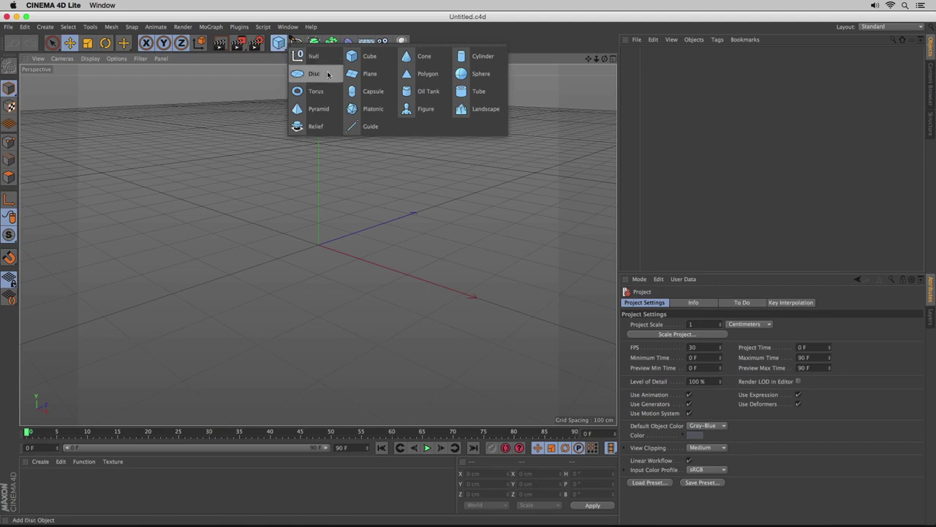
left_click(410, 110)
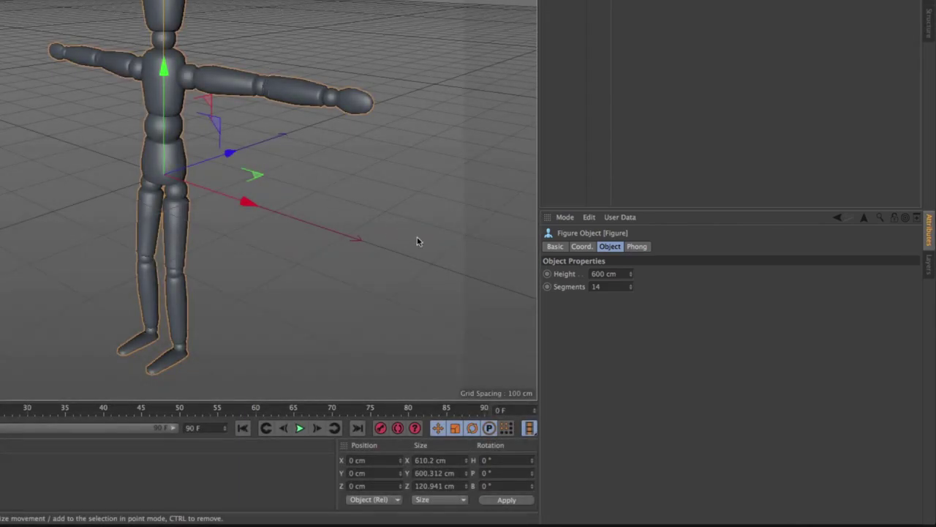
left_click(553, 248)
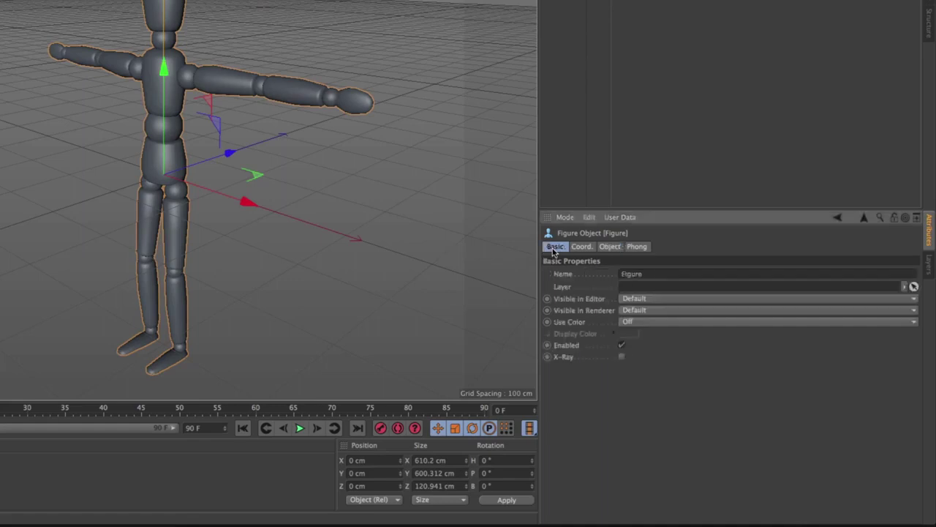
left_click(581, 247)
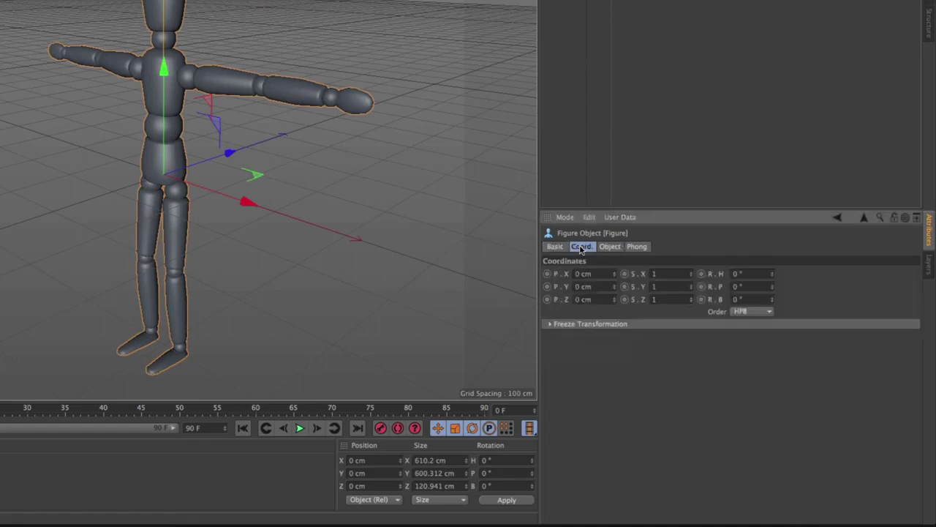
left_click(611, 247)
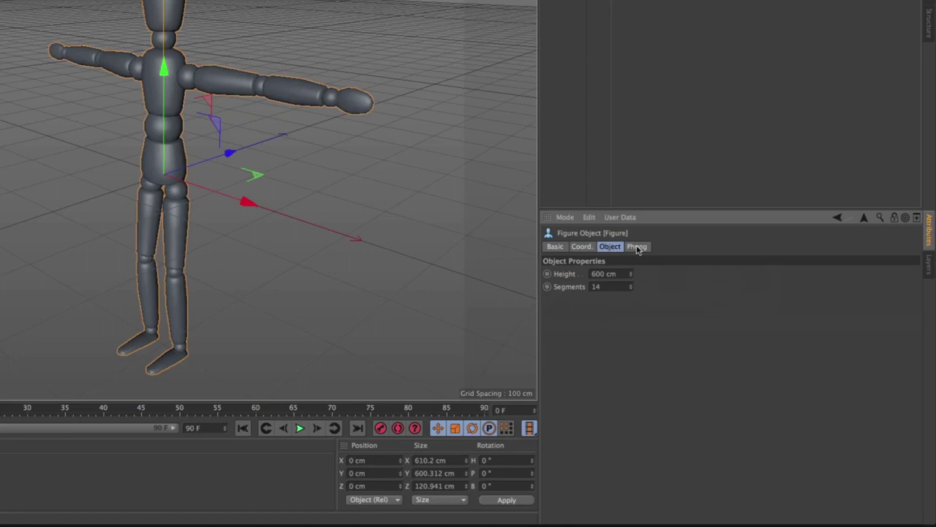
left_click(636, 247)
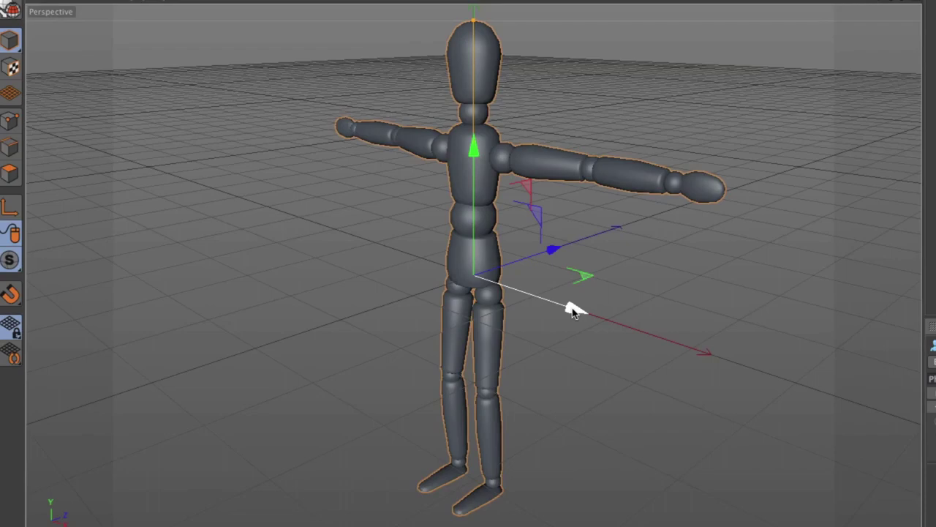
Move the figure freehand along its axes to about X -75 cm, Y -36 cm and Z 75 cm
left_click_drag(569, 307, 590, 320)
left_click_drag(470, 147, 465, 182)
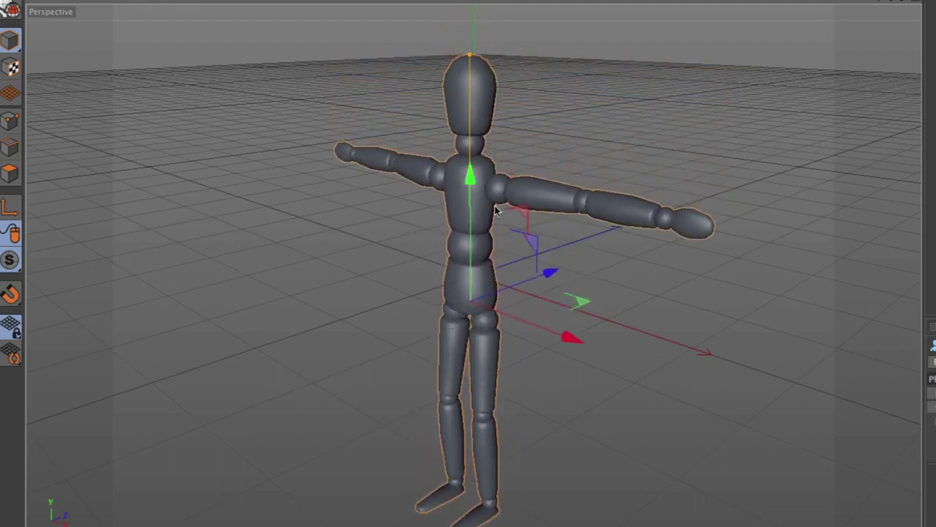
mouse_move(555, 271)
left_mouse_down()
mouse_move(684, 209)
mouse_move(686, 217)
mouse_move(554, 289)
left_mouse_up()
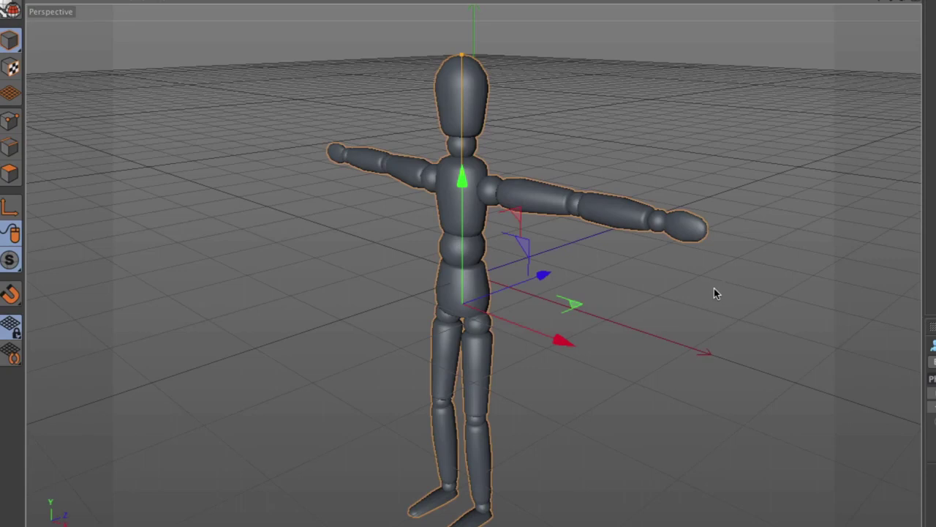
left_click_drag(573, 305, 588, 273)
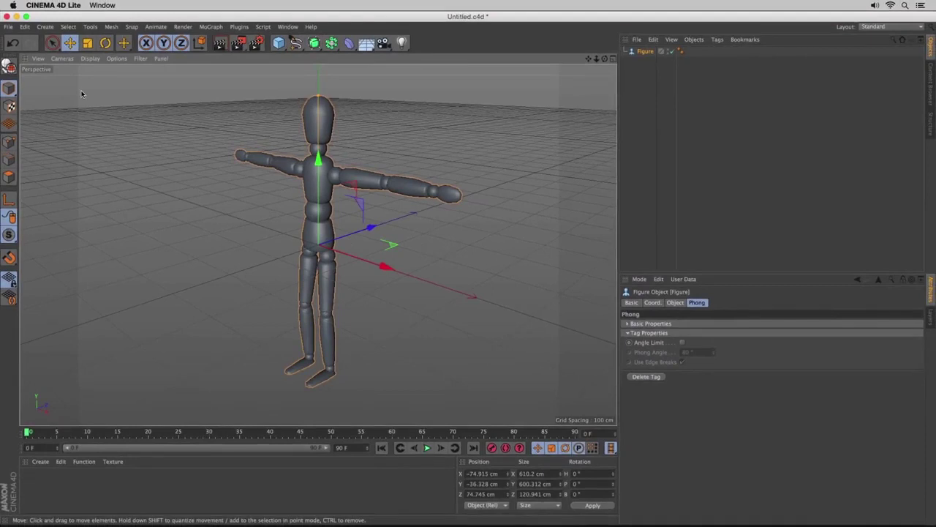
Switch the active transform tool for the figure between Move, Scale and Rotate, trying each one twice
left_click(69, 43)
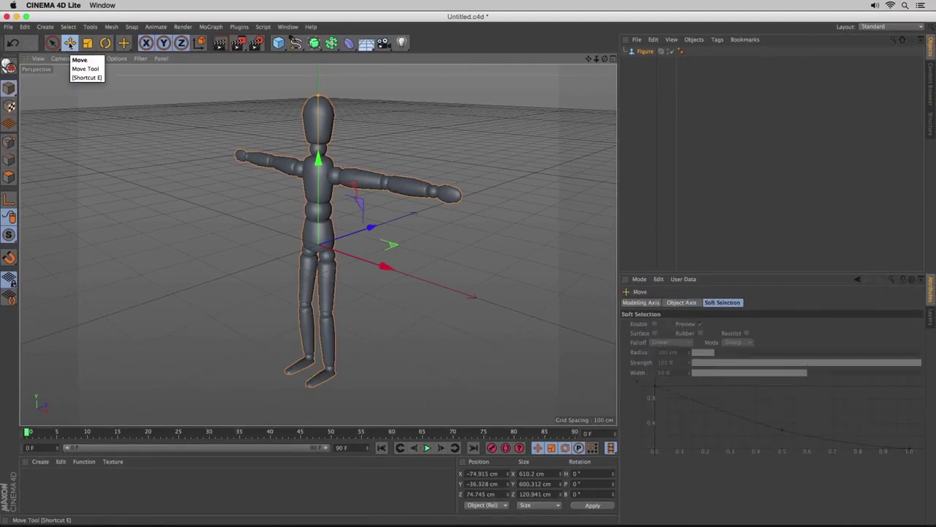
left_click(87, 44)
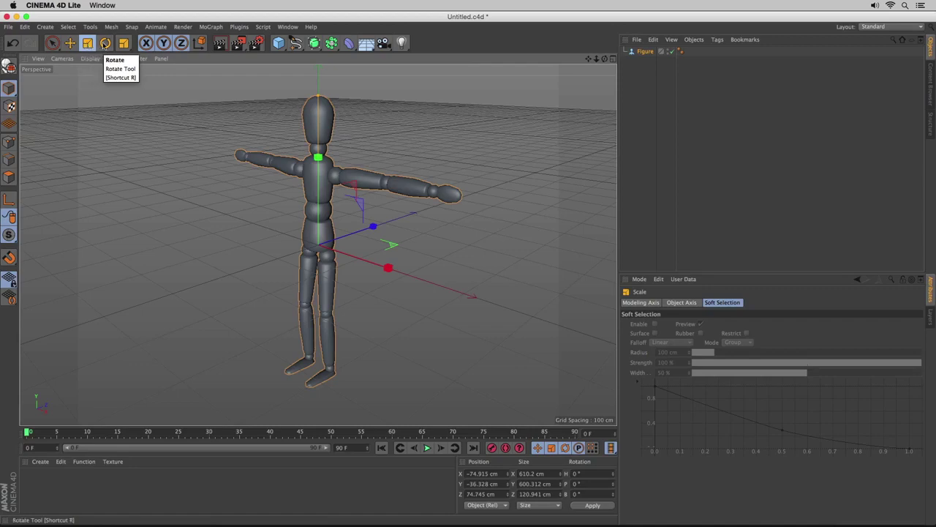
left_click(105, 43)
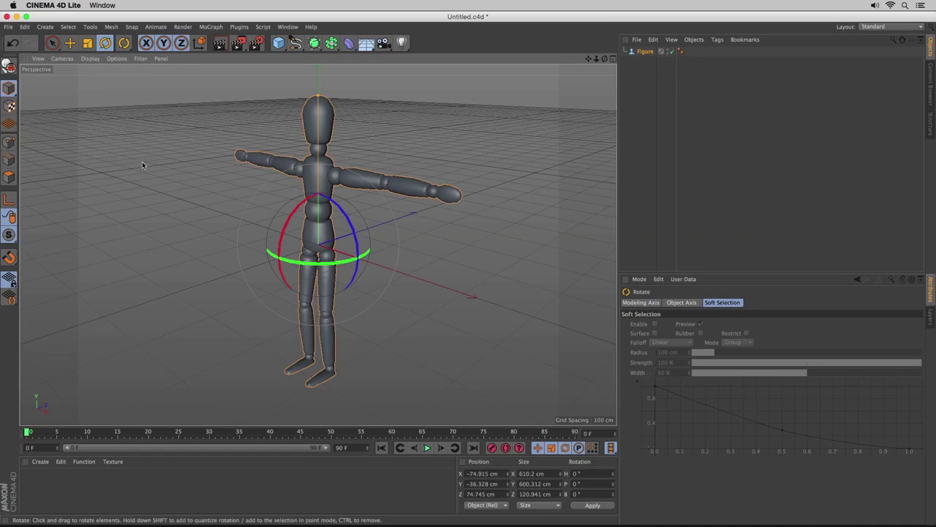
key("e")
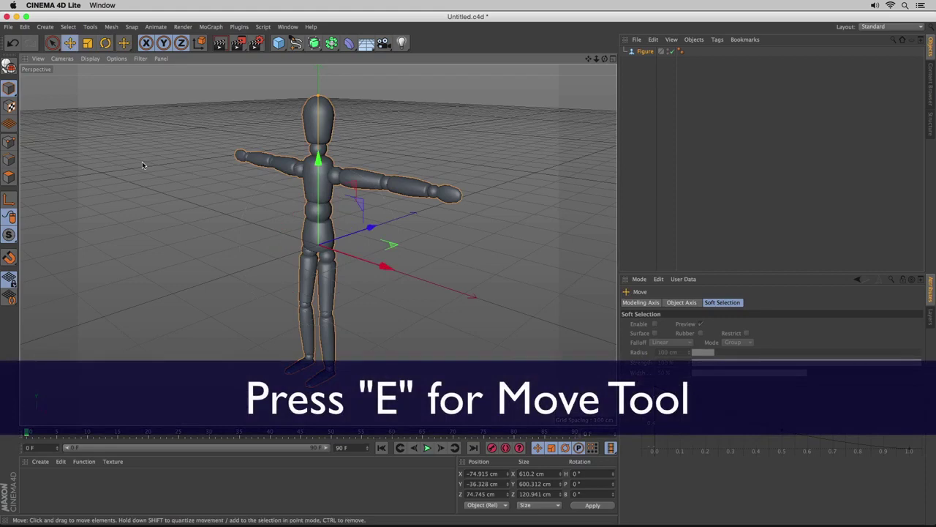
key("r")
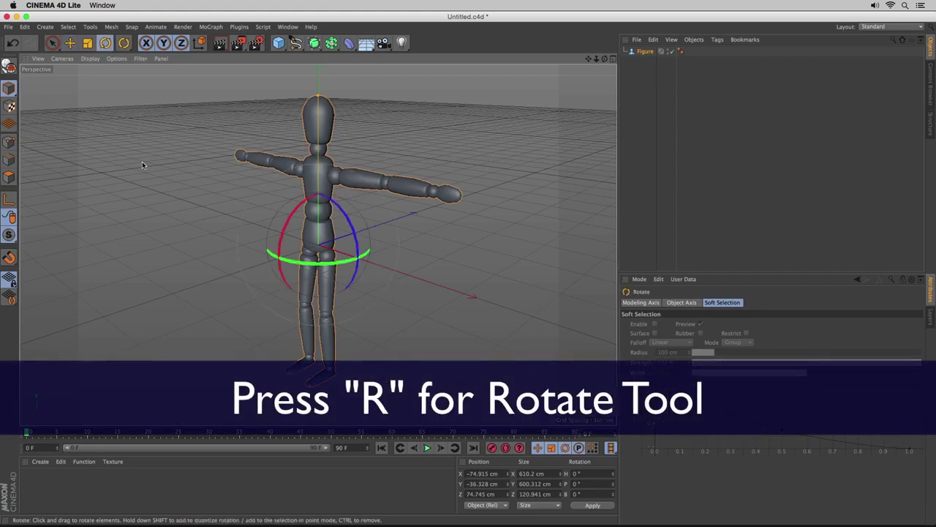
key("t")
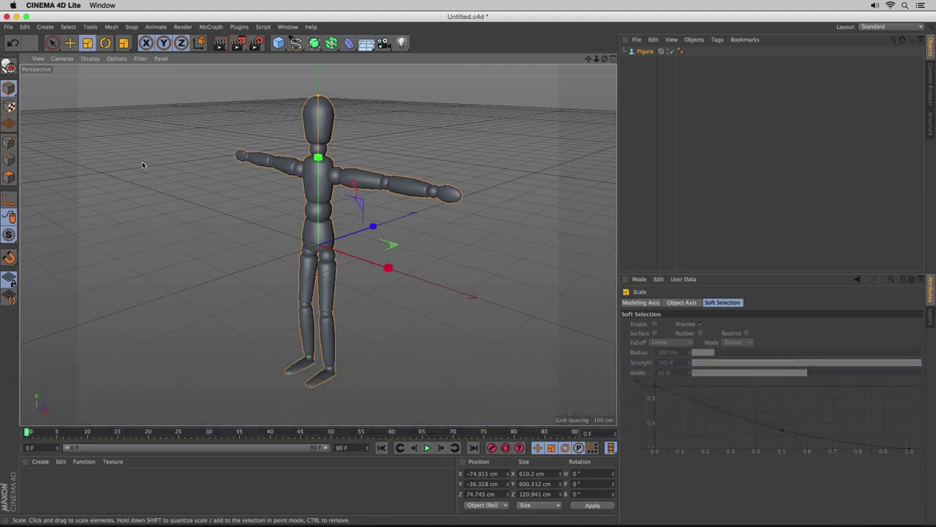
Rotate the figure freehand to a heading of about 68° and a pitch of about 45°
key("r")
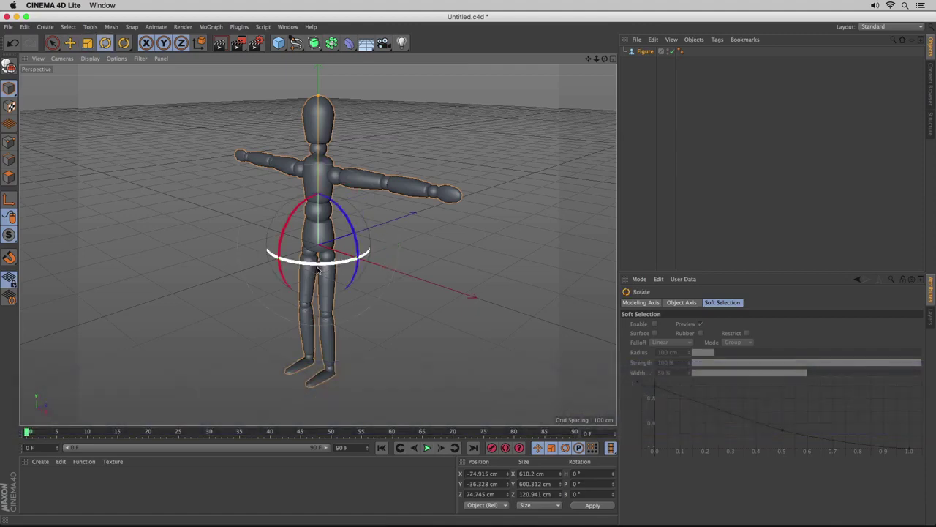
left_click_drag(319, 267, 375, 252)
left_click_drag(337, 227, 348, 278)
key("t")
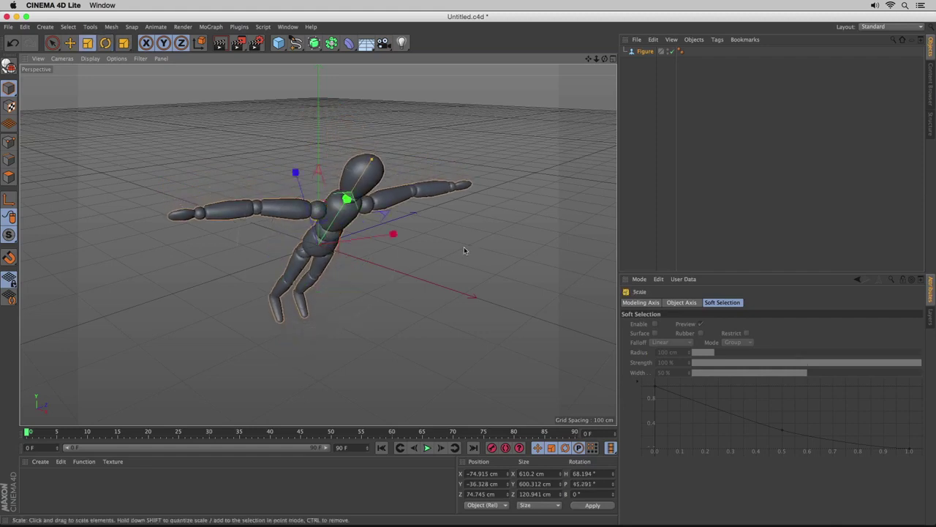
Move the figure to about X 38 cm, Y 84 cm, Z 30 cm, and scale it uniformly to about 537 cm in height
key("e")
left_click_drag(347, 203, 382, 155)
key("t")
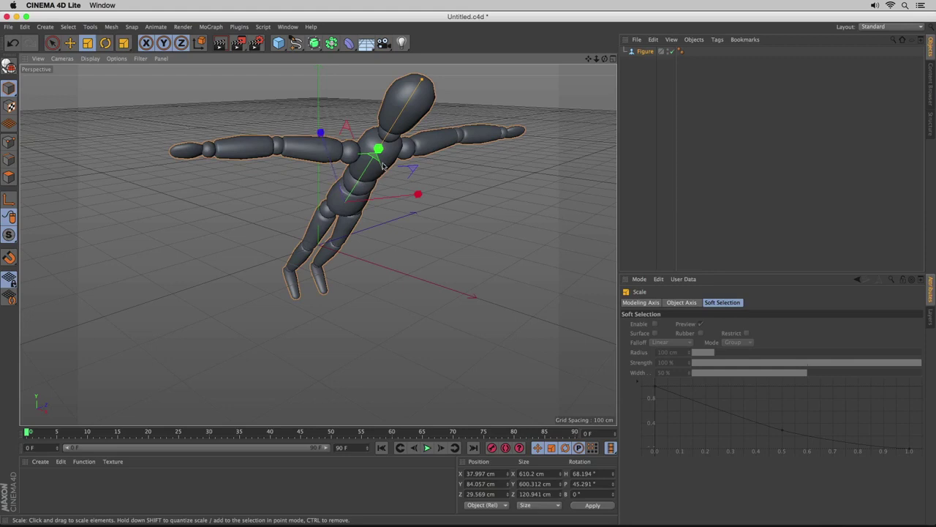
left_click_drag(379, 151, 333, 145)
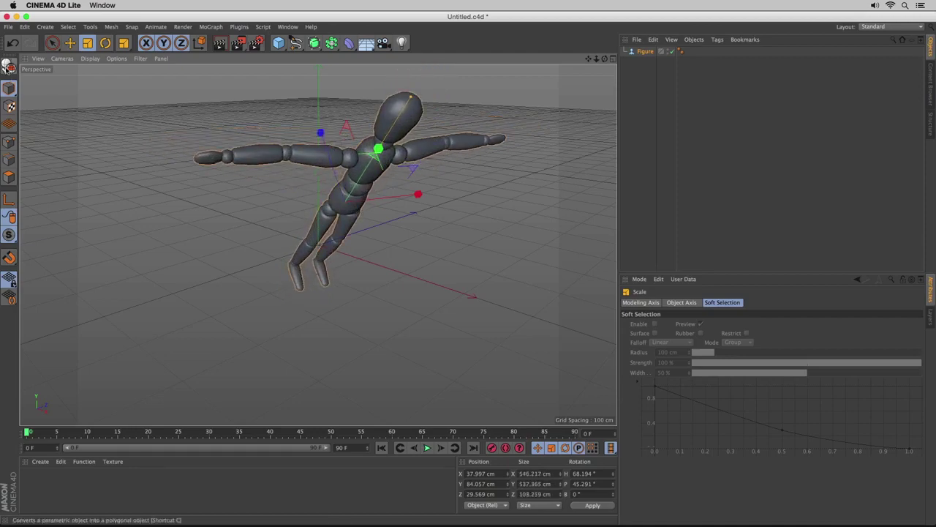
Convert the parametric figure into an editable polygon object and scale it along its Z axis
left_click(6, 67)
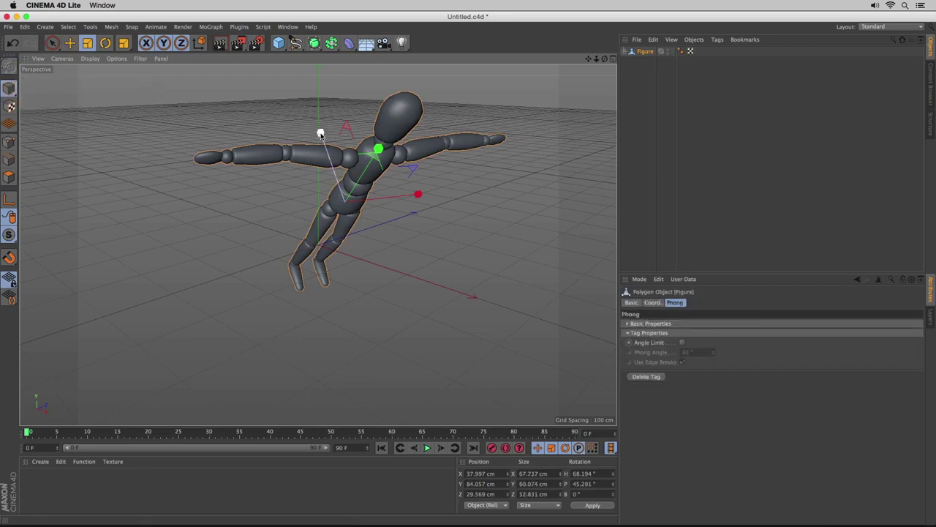
left_click_drag(321, 133, 376, 154)
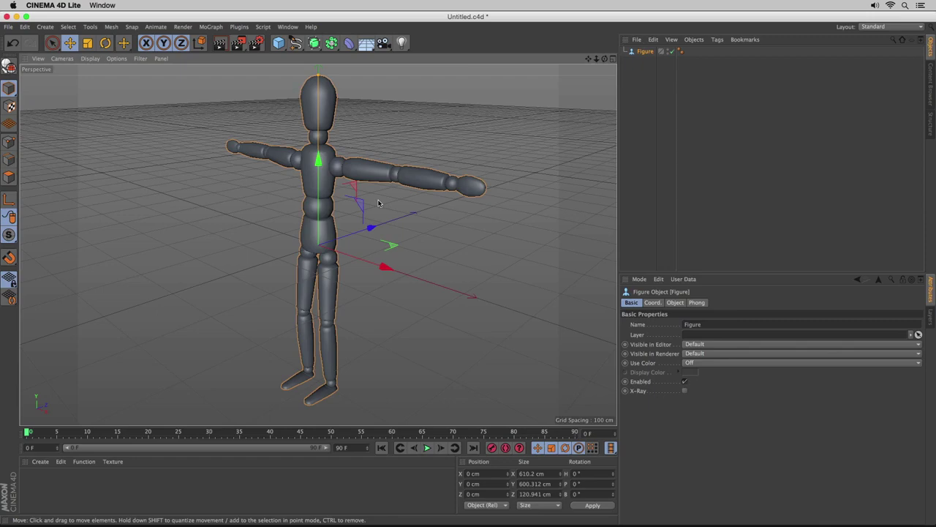
Set the figure's X position to 100 cm in its object coordinates
left_click(652, 303)
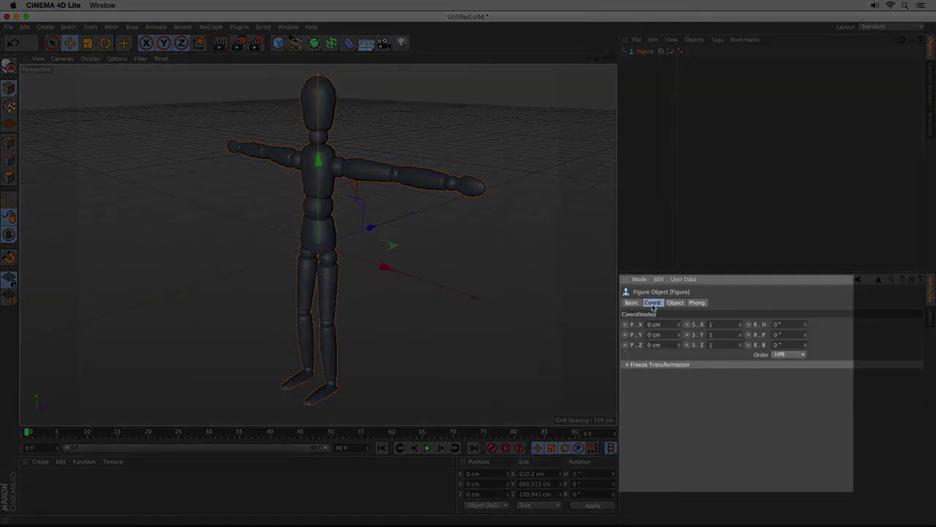
left_click_drag(653, 324, 640, 325)
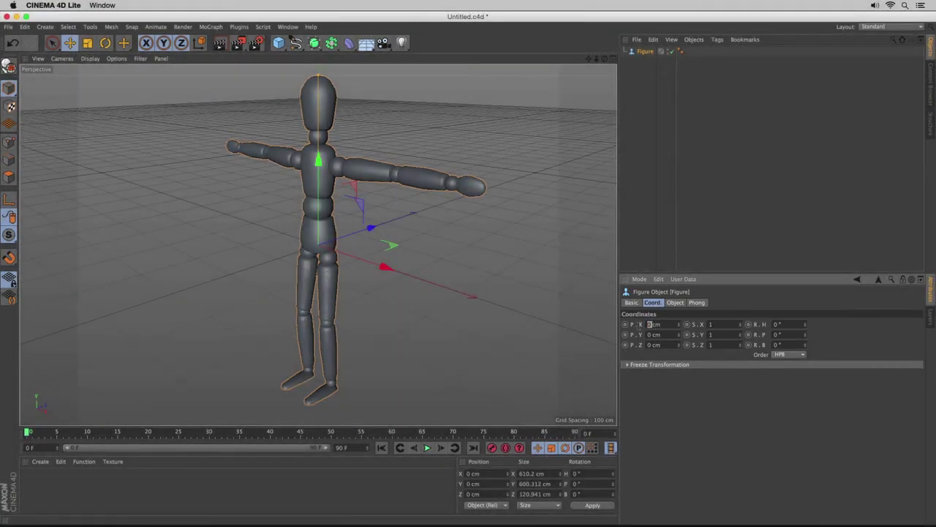
type("100")
key("Tab")
Set the figure's heading and bank rotations (R.H and R.B) to 90° each in its coordinates
key("Tab")
key("Tab")
key("Tab")
key("Tab")
key("Tab")
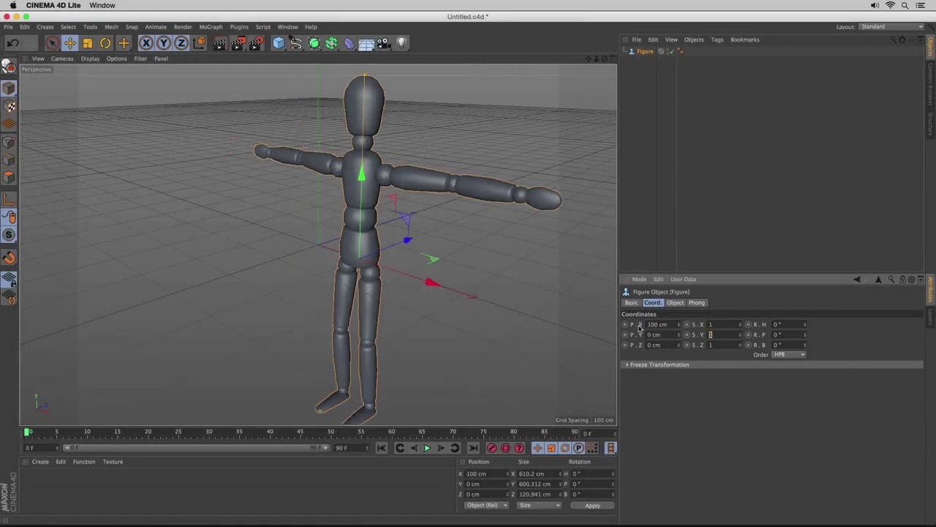
type("90")
key("Tab")
key("Tab")
type("90")
key("Return")
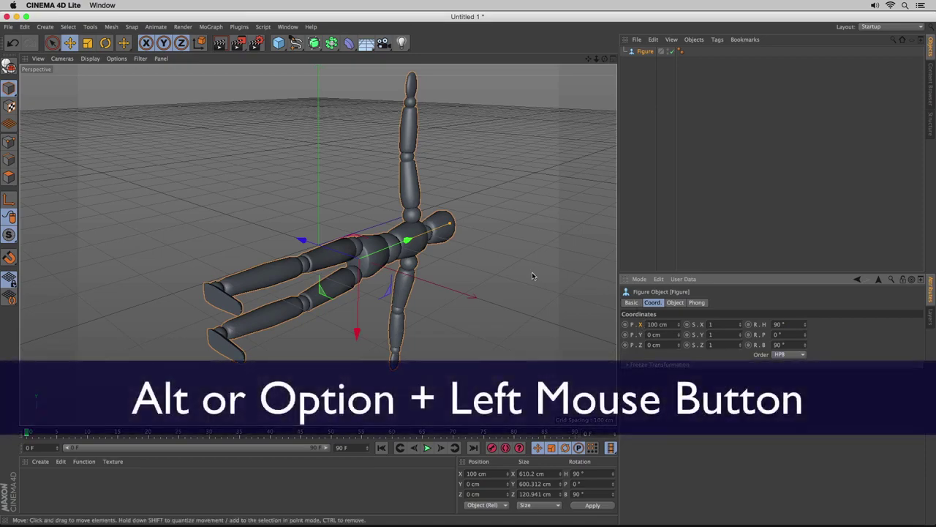
Orbit, pan and zoom the perspective view to see the rotated figure from a slightly higher angle
mouse_move(531, 275)
left_mouse_down("alt")
mouse_move(441, 280)
mouse_move(499, 259)
mouse_move(587, 276)
mouse_move(515, 272)
left_mouse_up("alt")
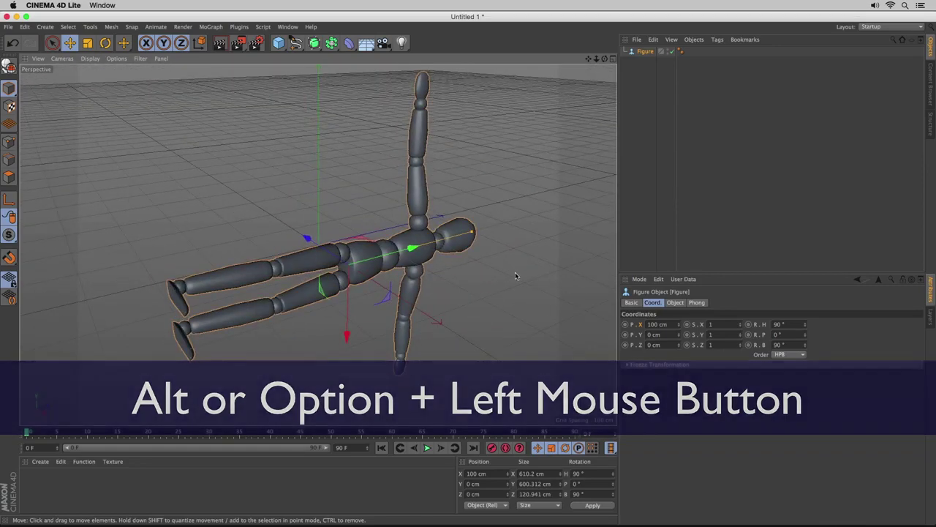
mouse_move(503, 278)
middle_mouse_down("alt")
mouse_move(502, 295)
mouse_move(580, 317)
mouse_move(558, 261)
mouse_move(444, 261)
mouse_move(474, 300)
mouse_move(501, 296)
middle_mouse_up("alt")
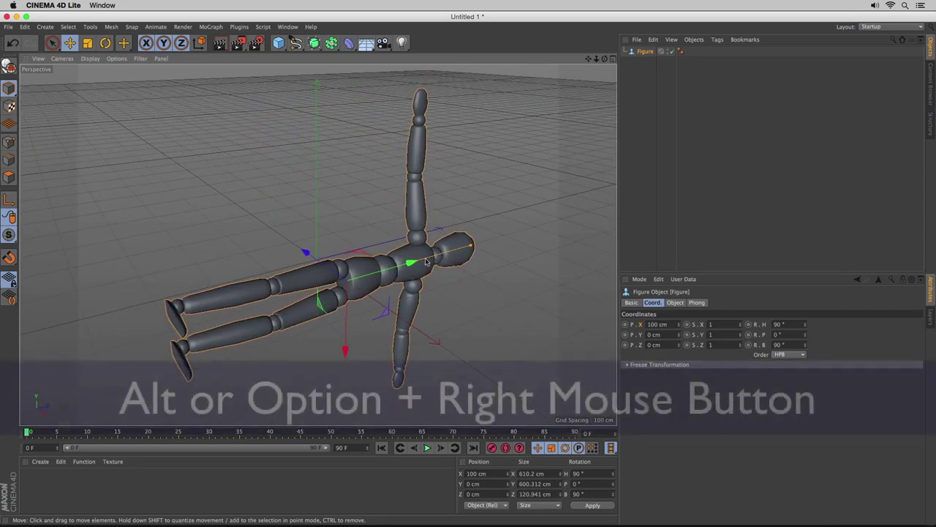
right_click_drag(415, 262, 434, 276, "alt")
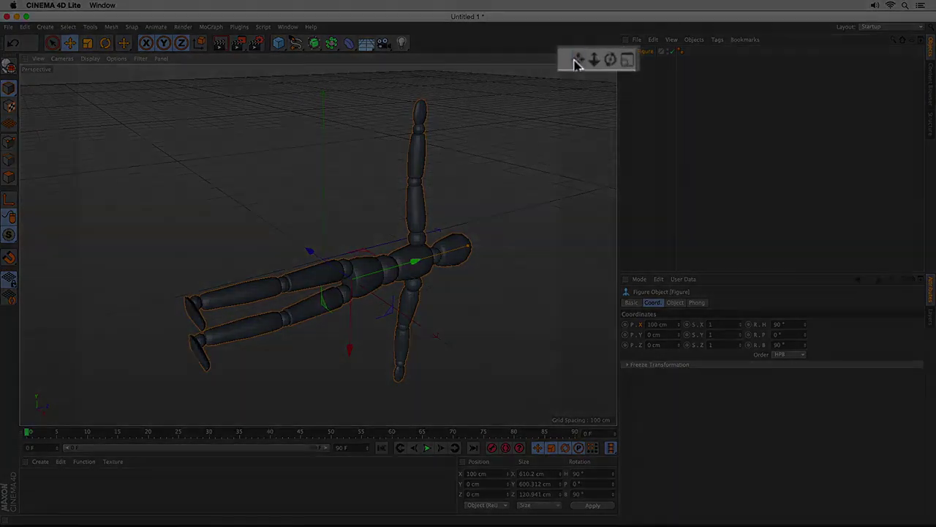
left_click_drag(578, 62, 605, 59)
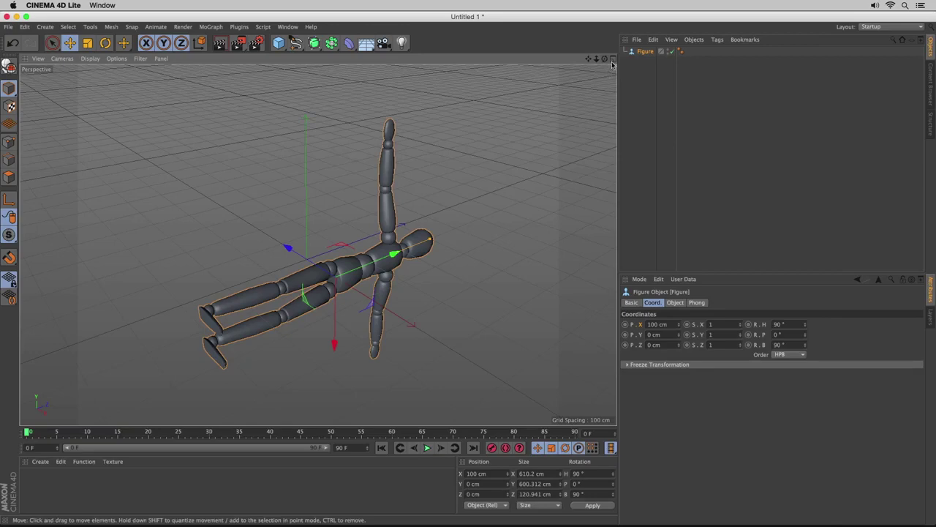
Show all four viewports and return to a maximized perspective view
left_click(613, 58)
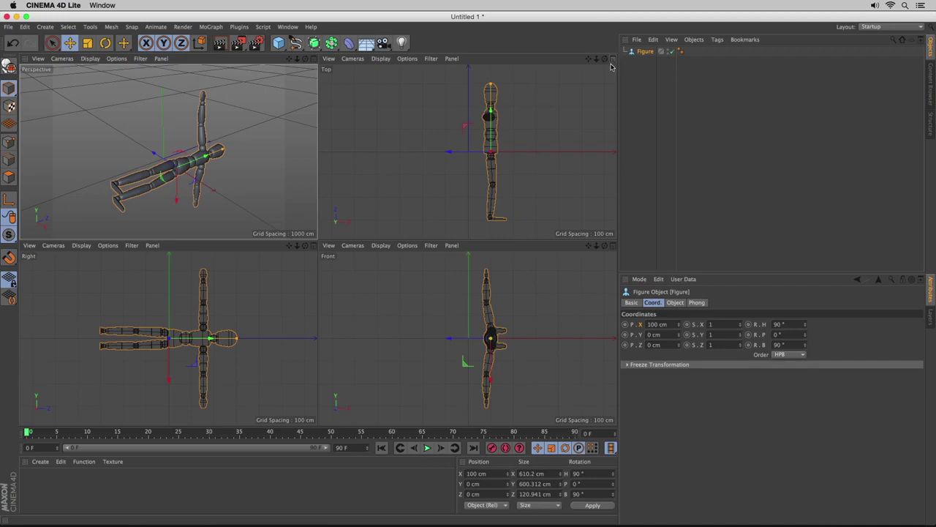
left_click(313, 59)
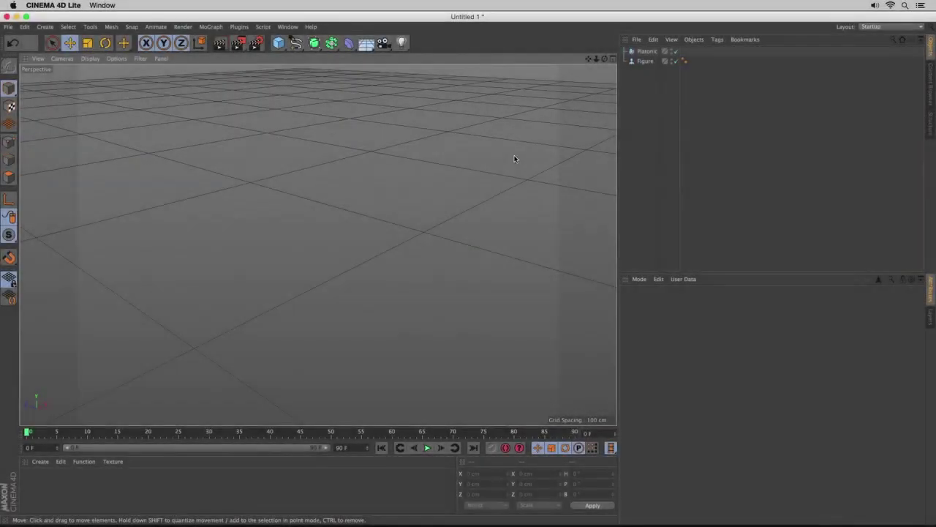
Select the figure, frame all objects in the perspective view, and zoom in on the figure alone
left_click(645, 61)
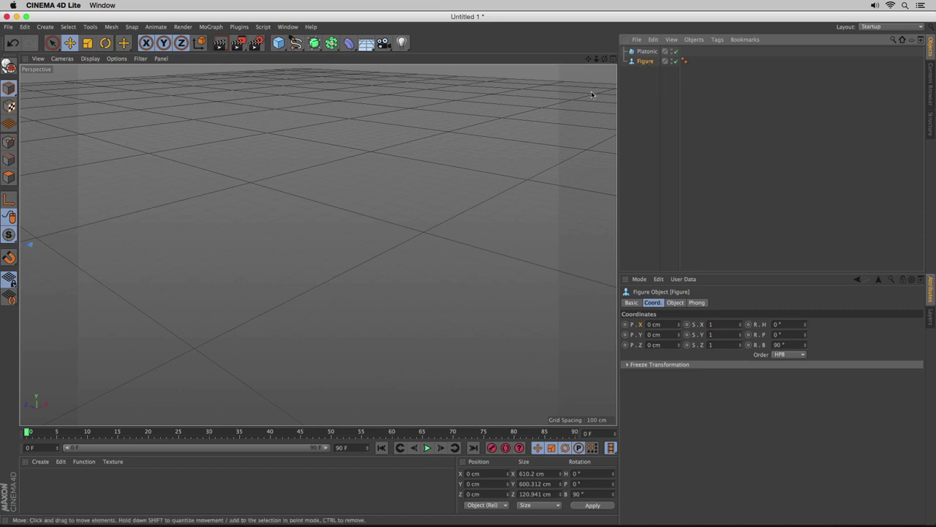
key("h")
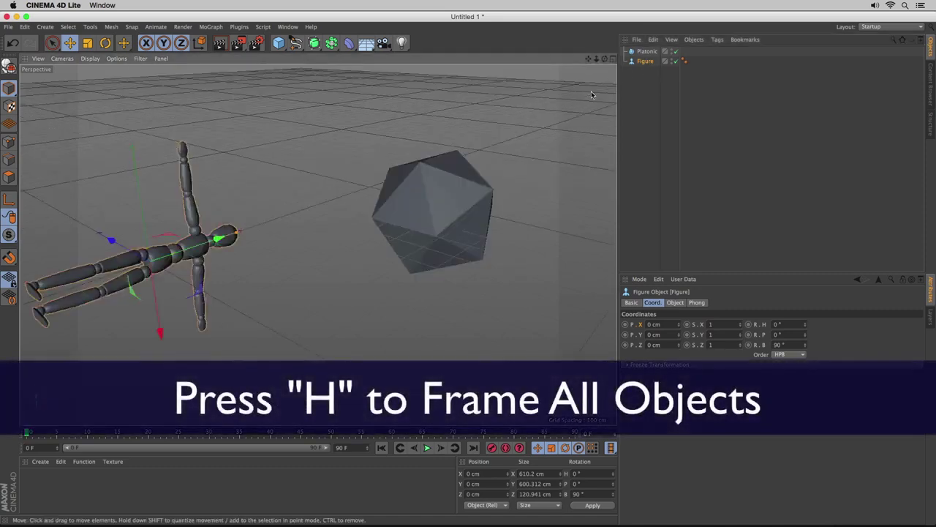
key("s")
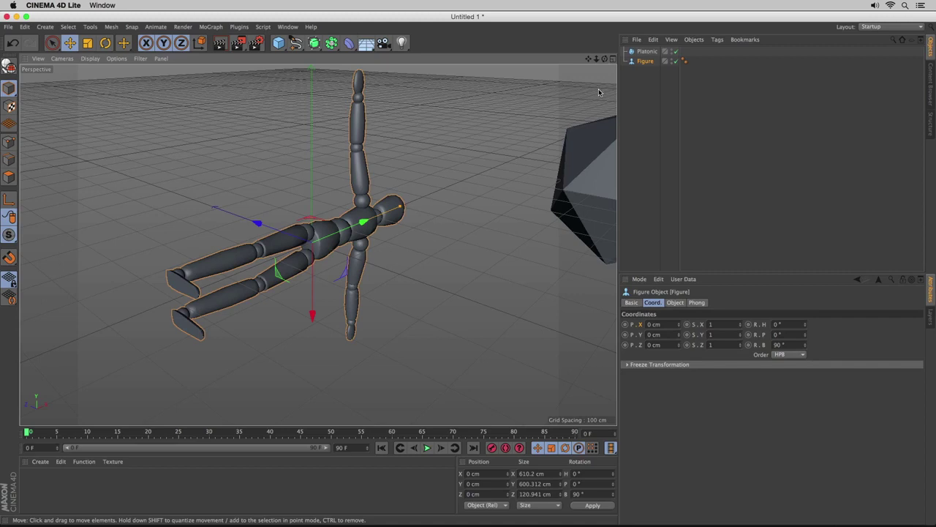
Close the project with the figure and the platonic without saving its changes
left_click(8, 28)
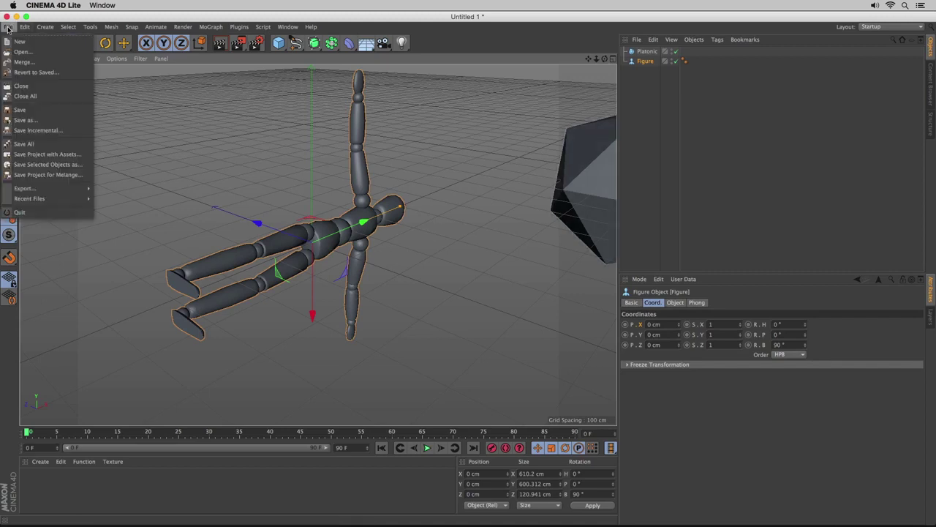
left_click(21, 86)
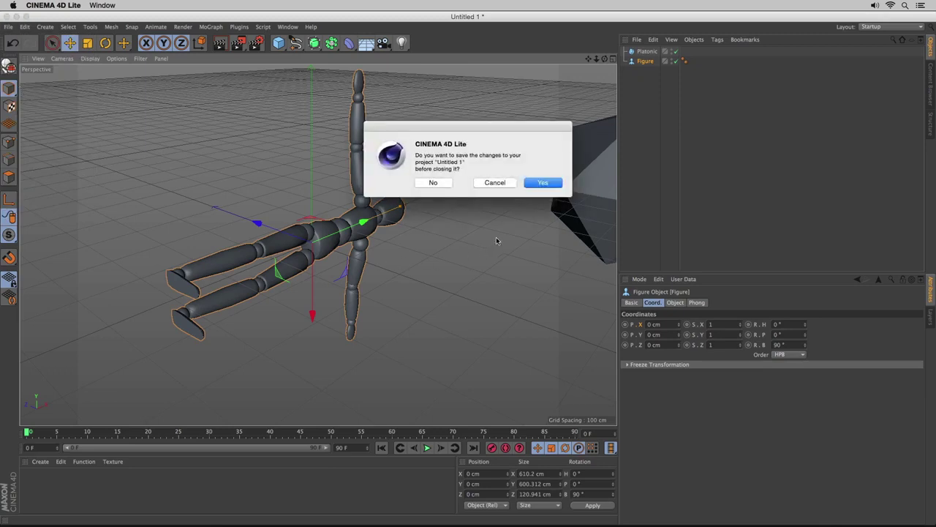
left_click(444, 186)
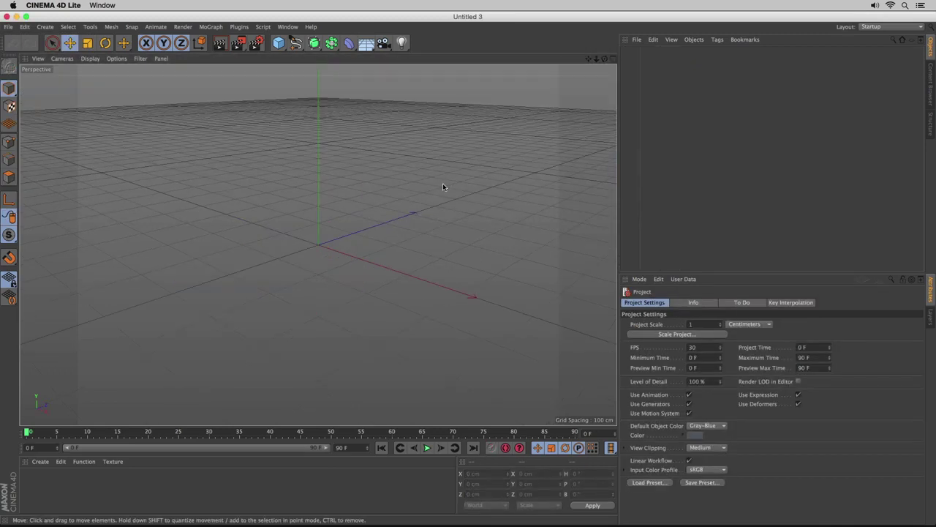
Add a Floor object to the empty scene
left_click(366, 43)
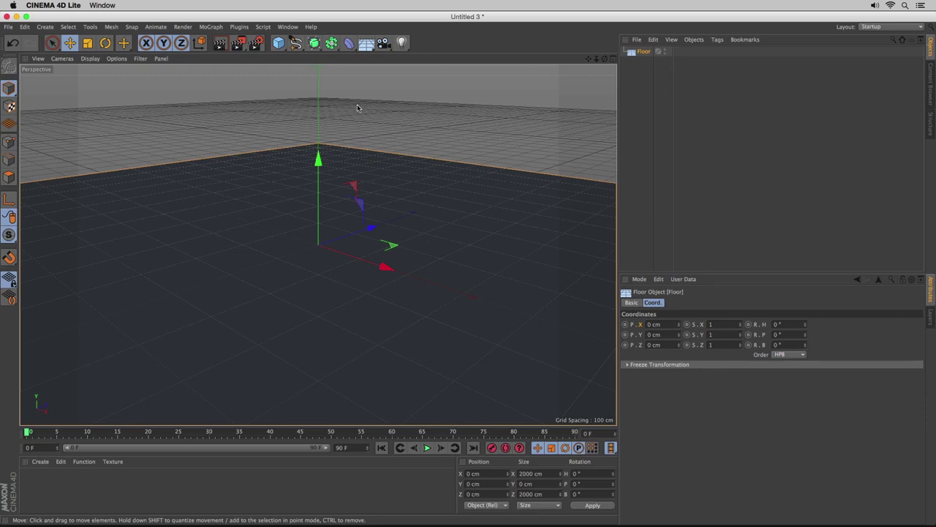
left_click(368, 47)
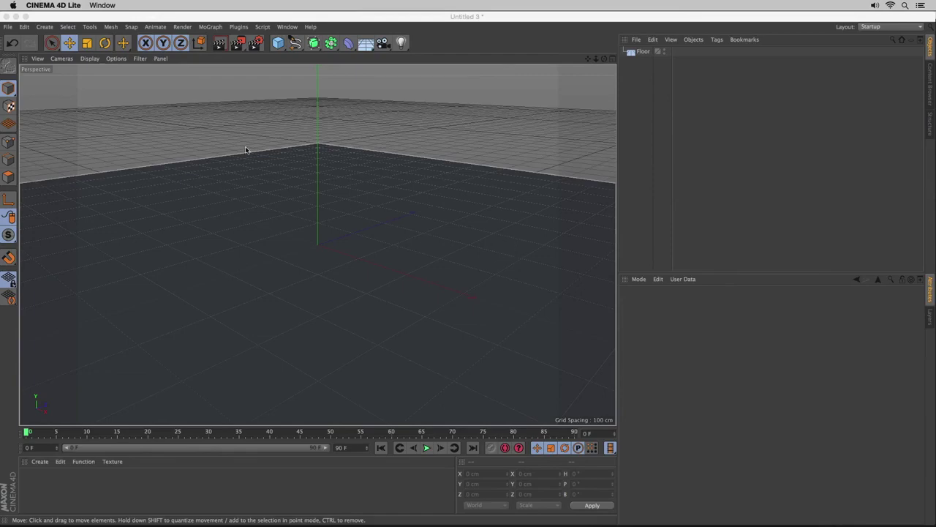
Merge camera.c4d from the camera folder inside Objects into the scene
left_click(8, 28)
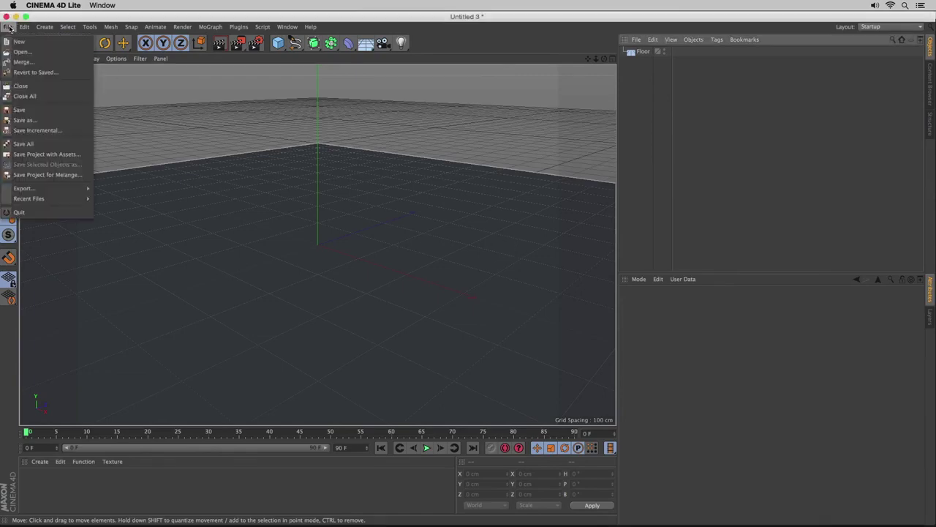
left_click(20, 62)
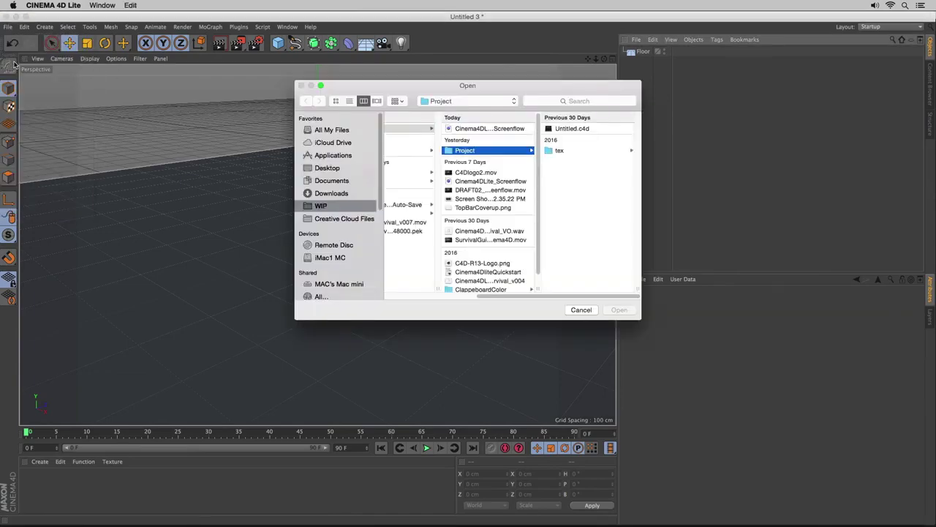
scroll(495, 233, "down", 1)
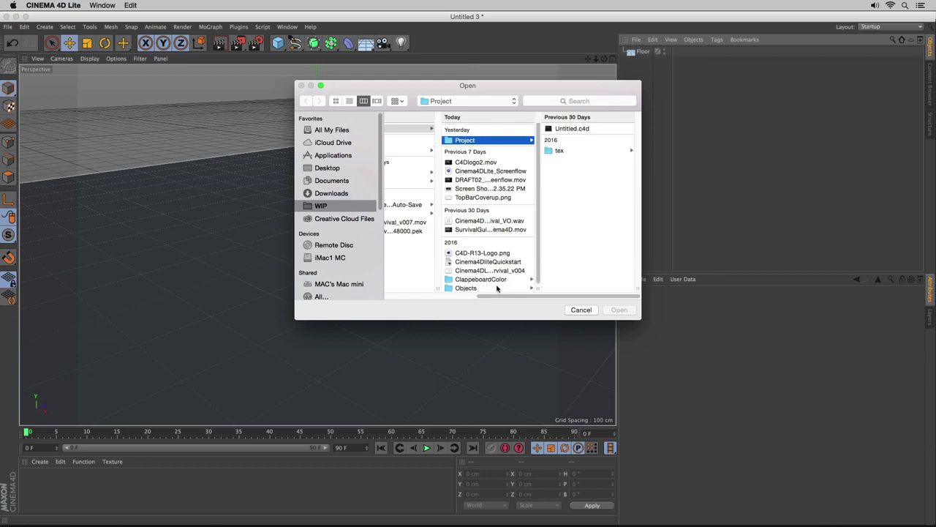
left_click(497, 288)
left_click(577, 130)
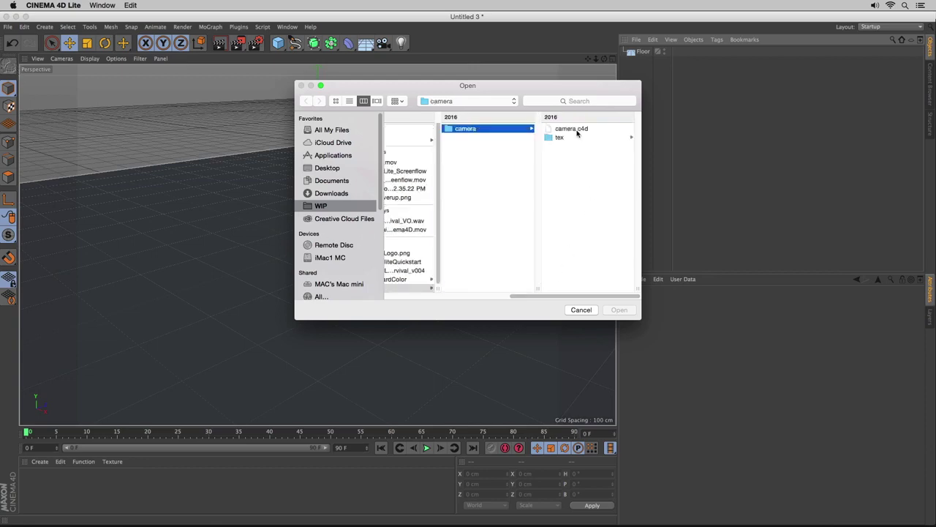
left_click(577, 131)
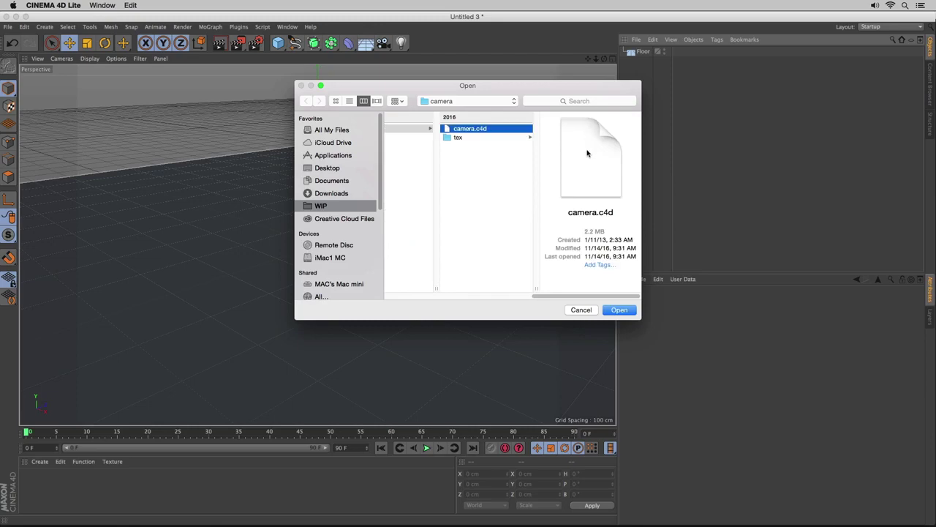
left_click(620, 309)
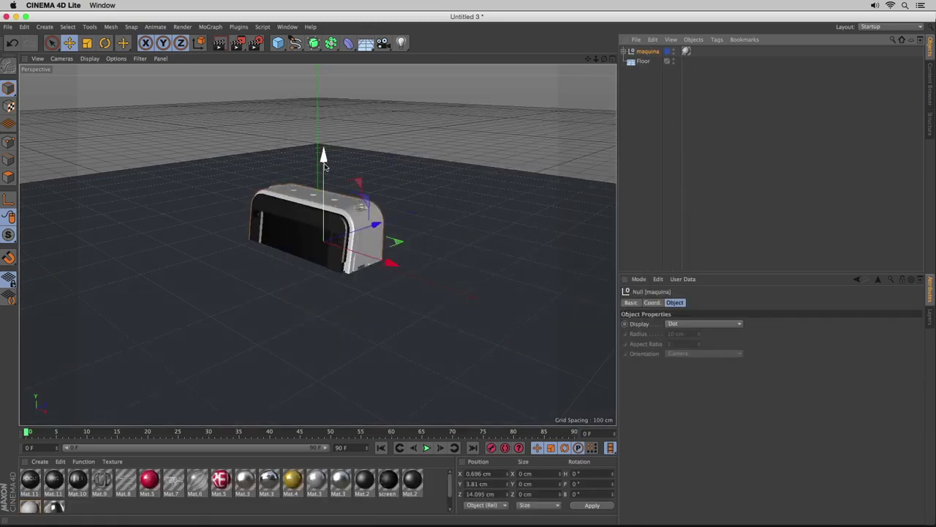
Raise the camera model to a Y position of about 103 cm and rotate it so its lens faces the viewer
left_click_drag(325, 166, 325, 110)
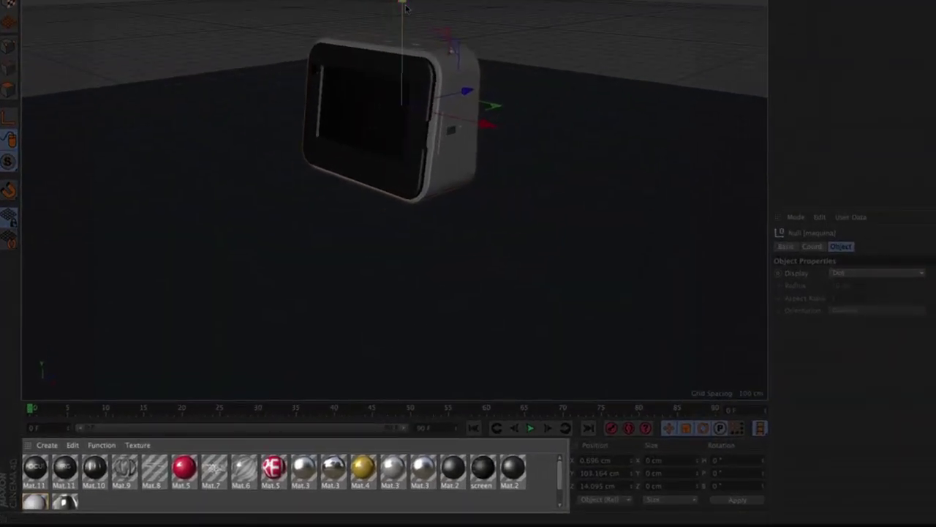
key("r")
left_click_drag(439, 123, 256, 65)
key("e")
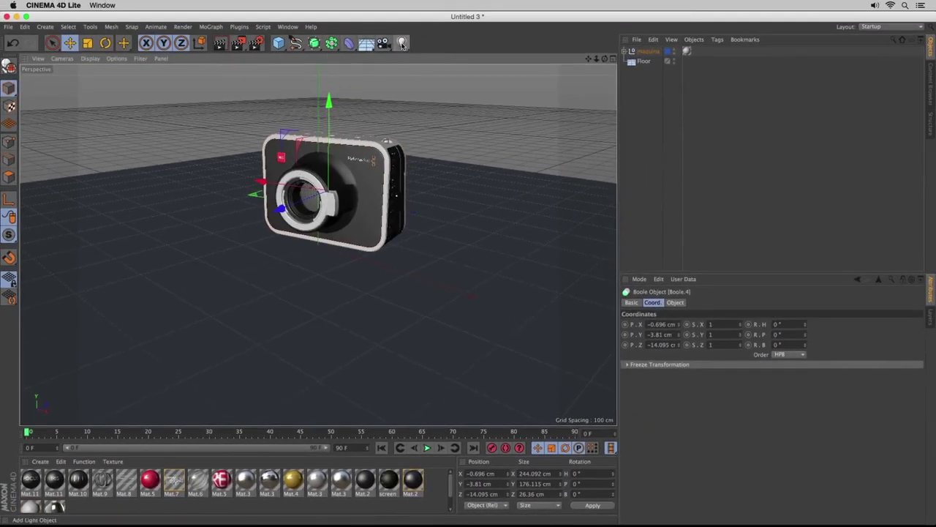
Add a Spot Light and move it in front of the camera model to about X -362, Y 162, Z -287 cm
left_click(401, 44)
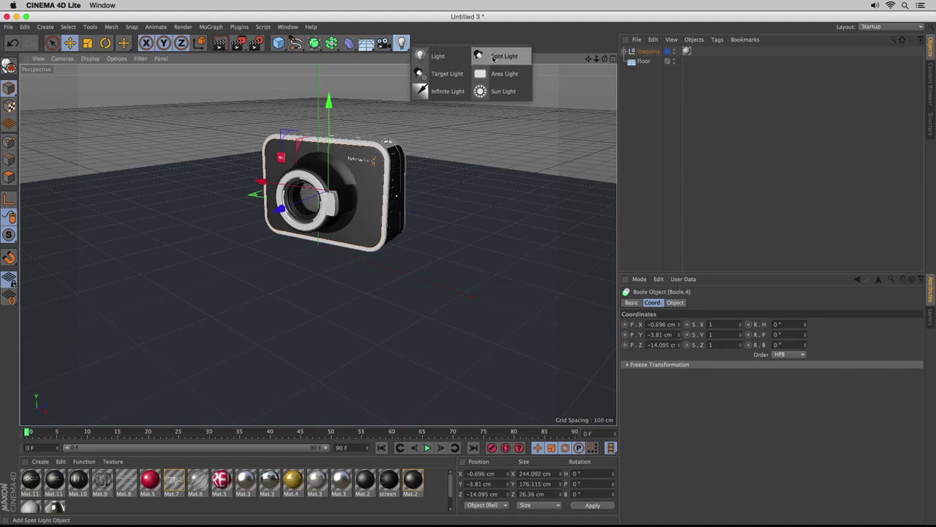
left_click(493, 58)
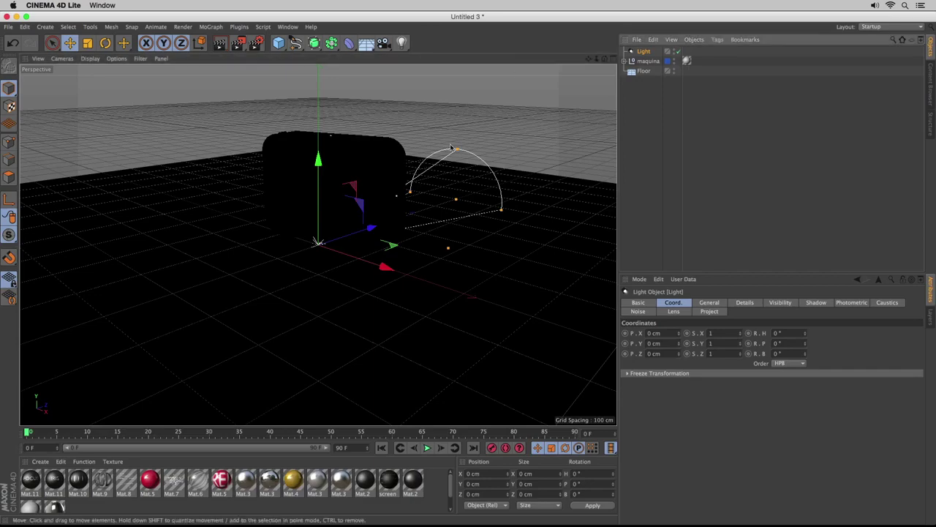
left_click_drag(371, 229, 122, 259)
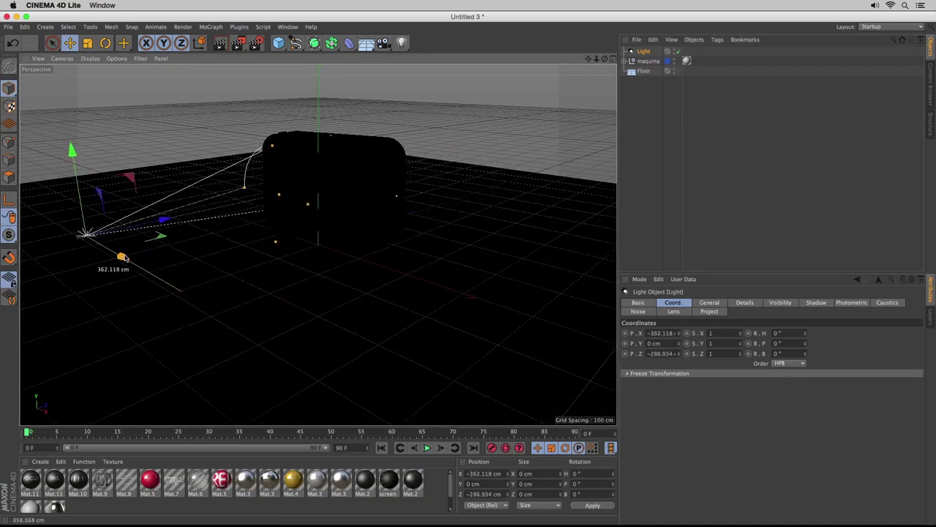
left_click_drag(71, 147, 63, 63)
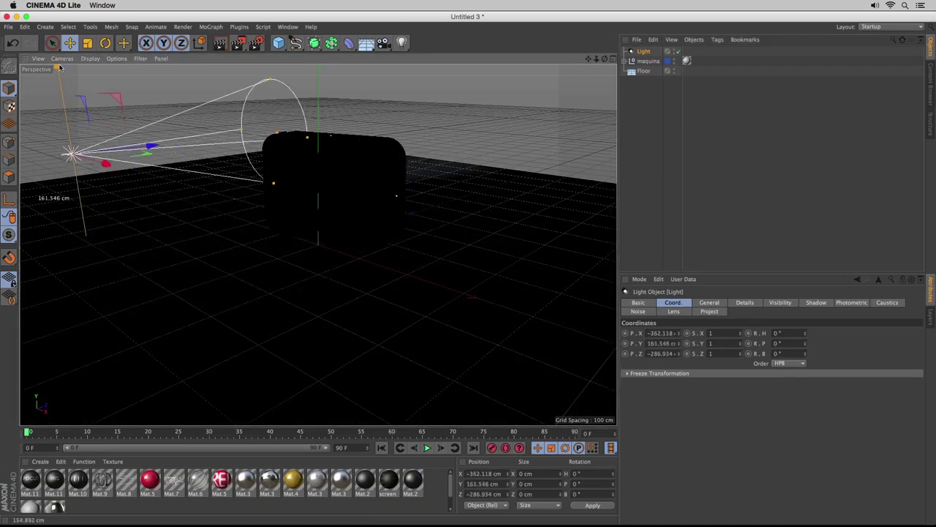
Aim the spot light at the camera model with heading about -44° and pitch about -9°, and widen its cone
key("r")
mouse_move(116, 152)
left_mouse_down()
mouse_move(110, 129)
mouse_move(108, 150)
left_mouse_up()
key("e")
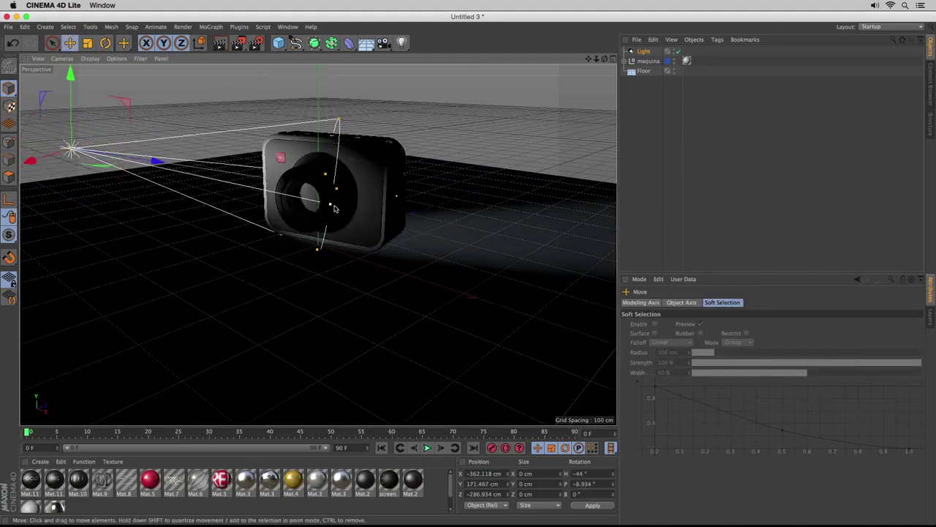
left_click_drag(331, 207, 262, 225)
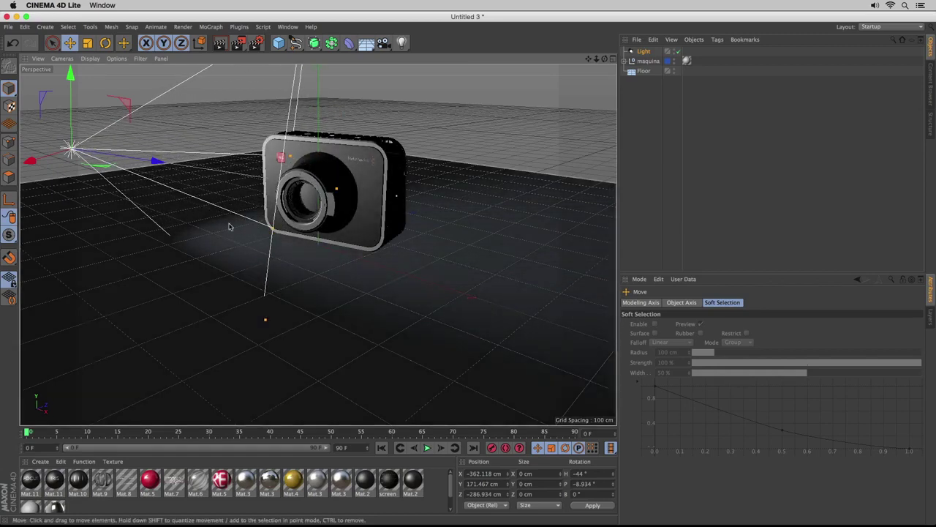
Slide the spot light along its X axis toward the camera model and adjust its rotation to re-aim the beam
left_click_drag(70, 150, 41, 156)
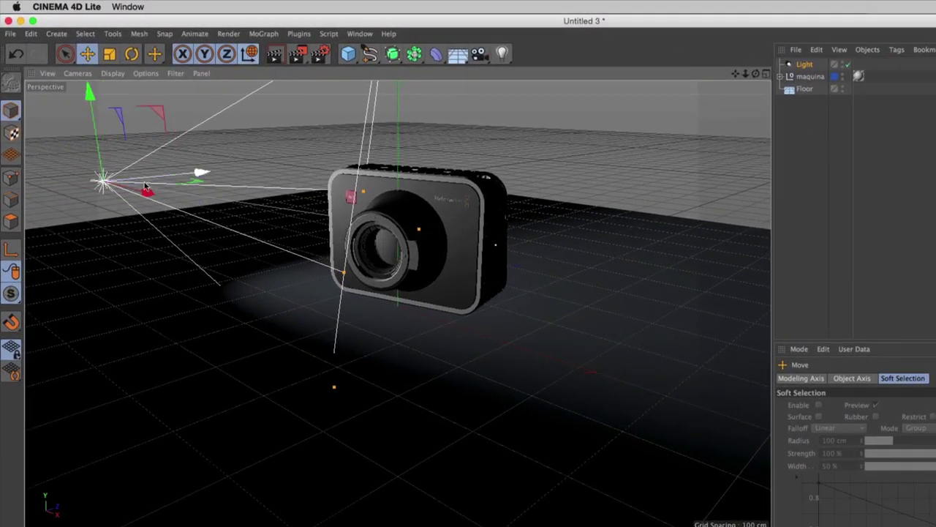
left_click_drag(146, 190, 162, 209)
key("r")
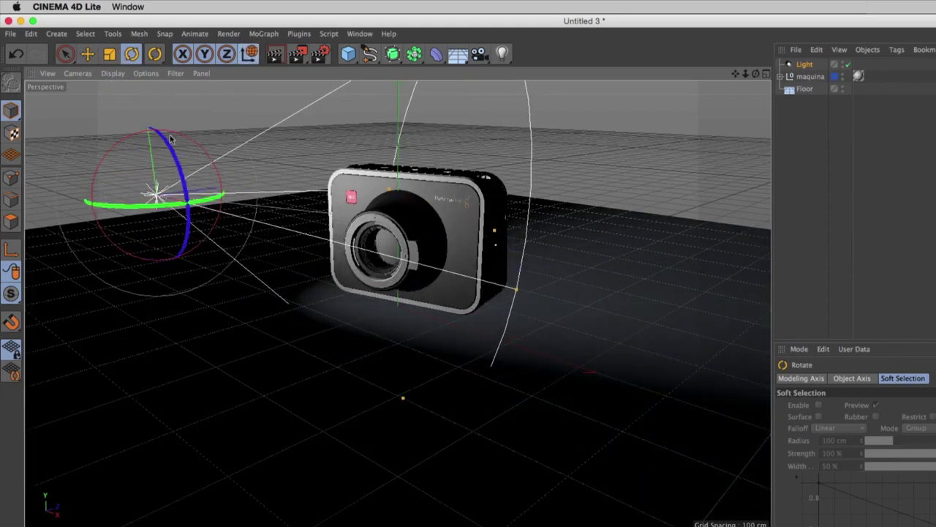
left_click_drag(175, 158, 176, 162)
left_click_drag(167, 205, 142, 200)
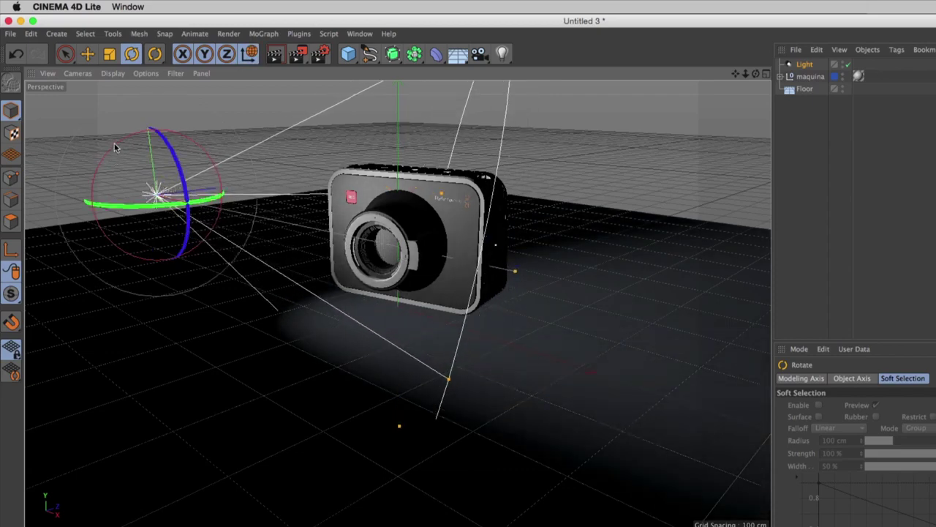
left_click_drag(192, 145, 185, 130)
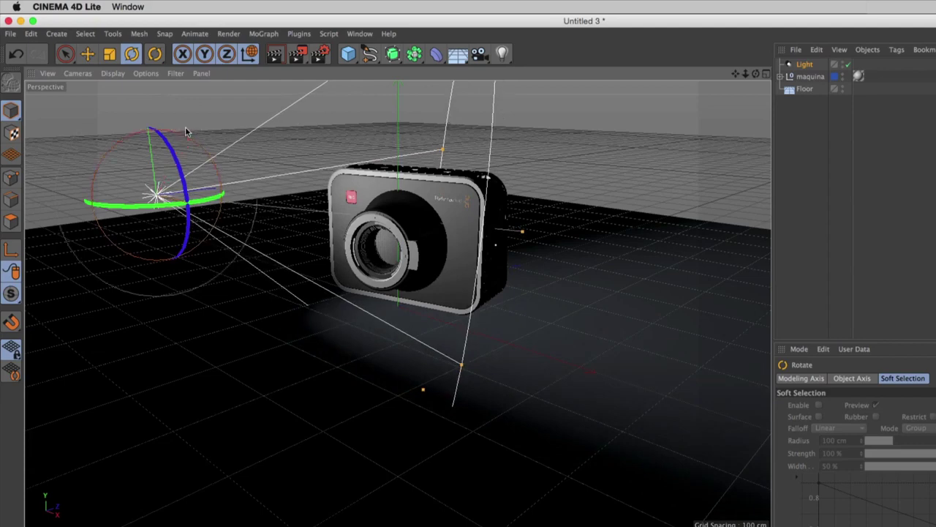
Pull the spot light back along its Z axis and turn its heading toward the front of the camera model
key("e")
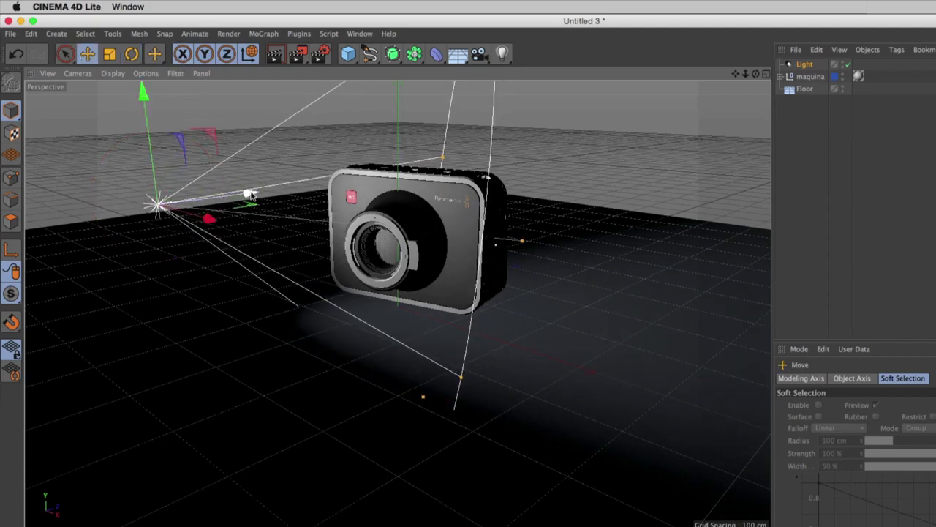
left_click_drag(245, 193, 144, 208)
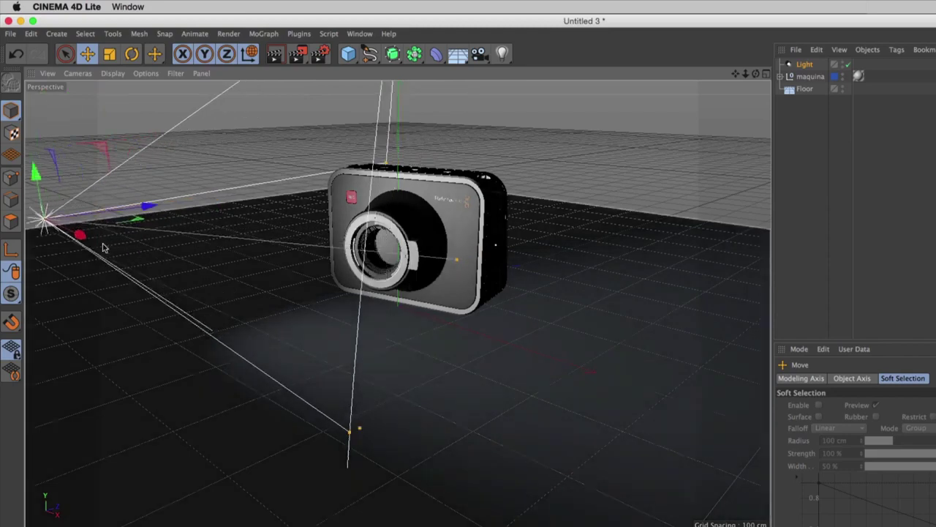
key("r")
left_click_drag(62, 230, 83, 227)
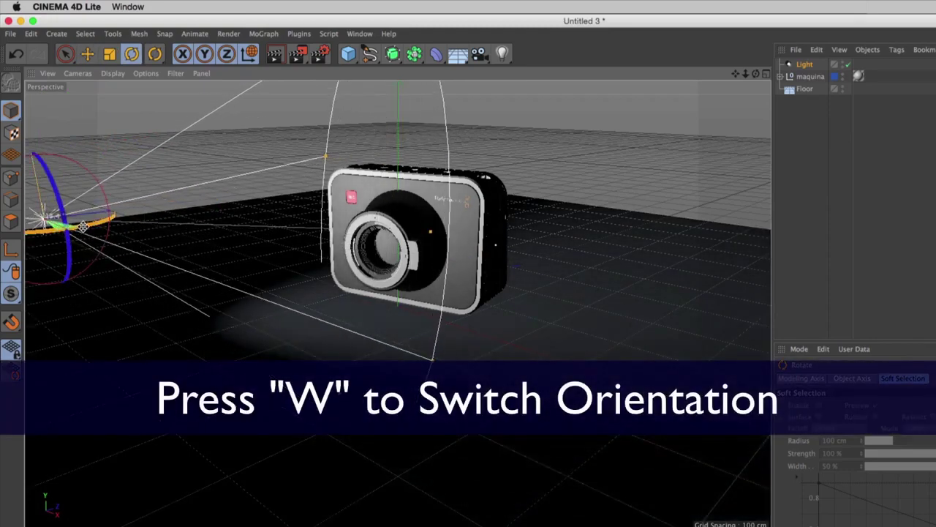
key("e")
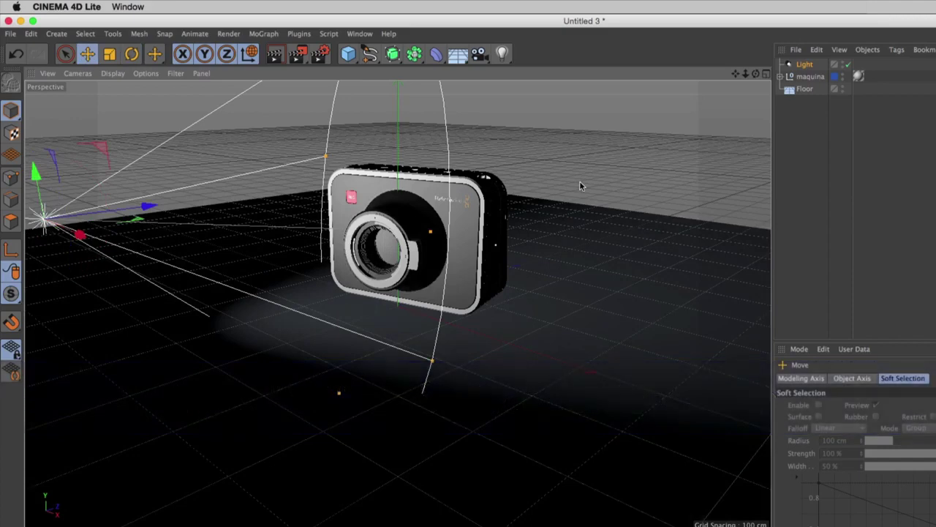
Add a second light, set its type to Infinite, and place it behind the camera model at about Z 628 cm
left_click(502, 55)
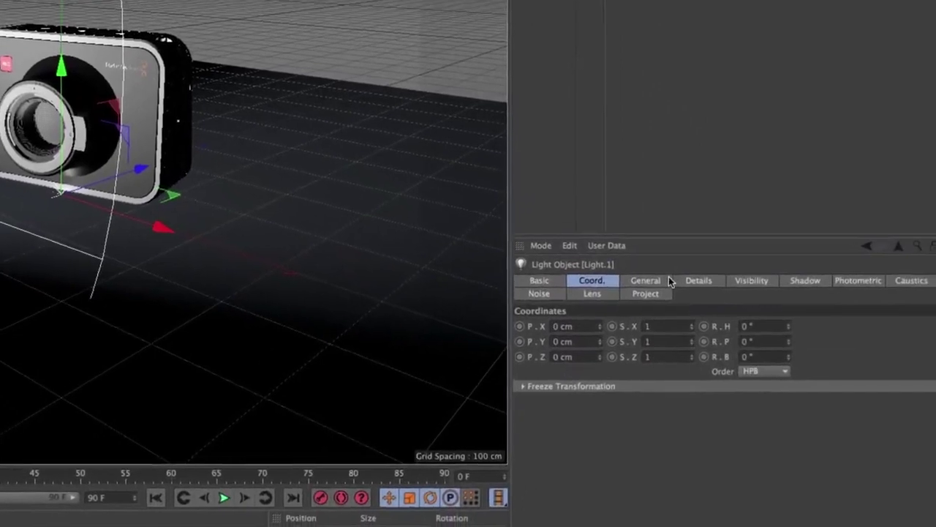
left_click(667, 280)
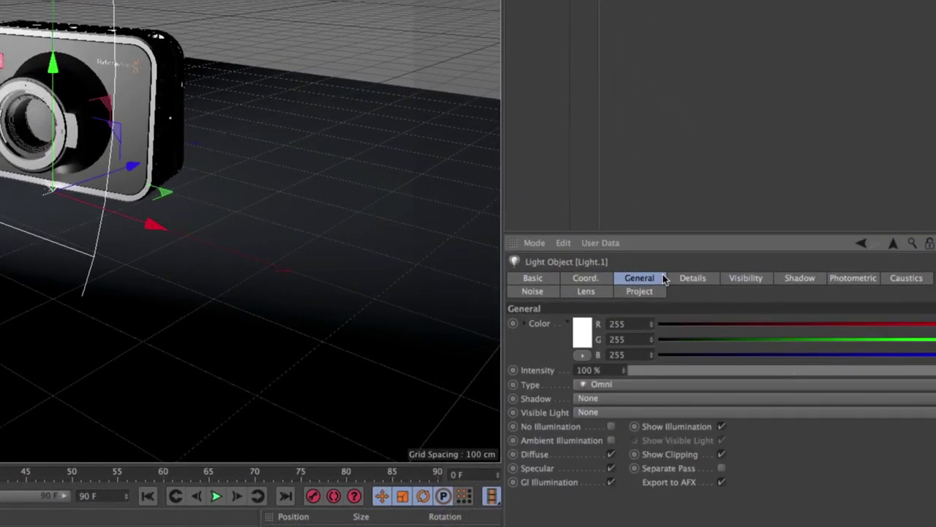
left_click(670, 387)
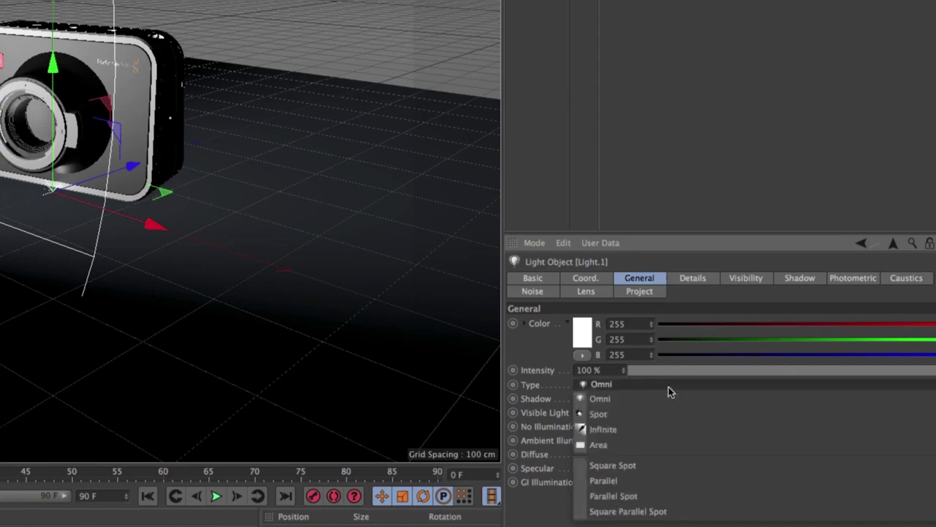
left_click(671, 429)
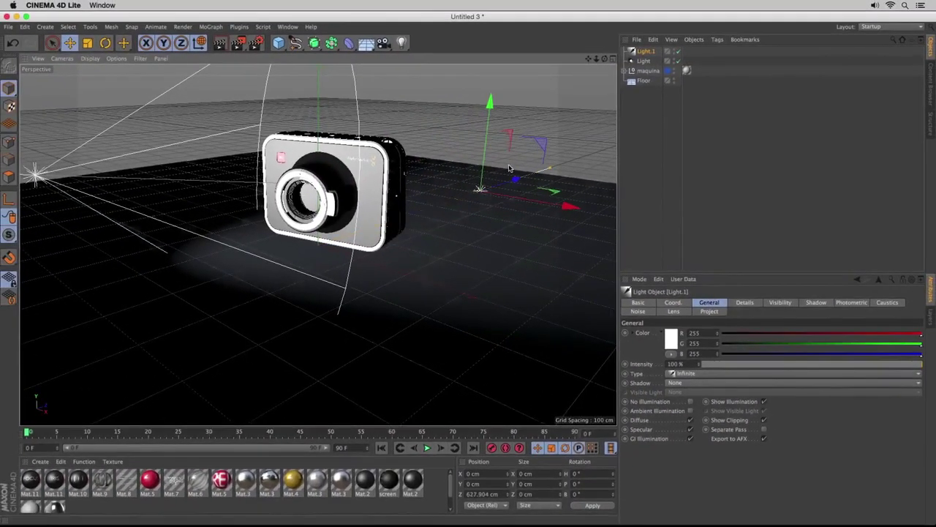
Raise the infinite light to about Y 236 cm, aim it back at the camera model with heading about -175°, and render the view
key("r")
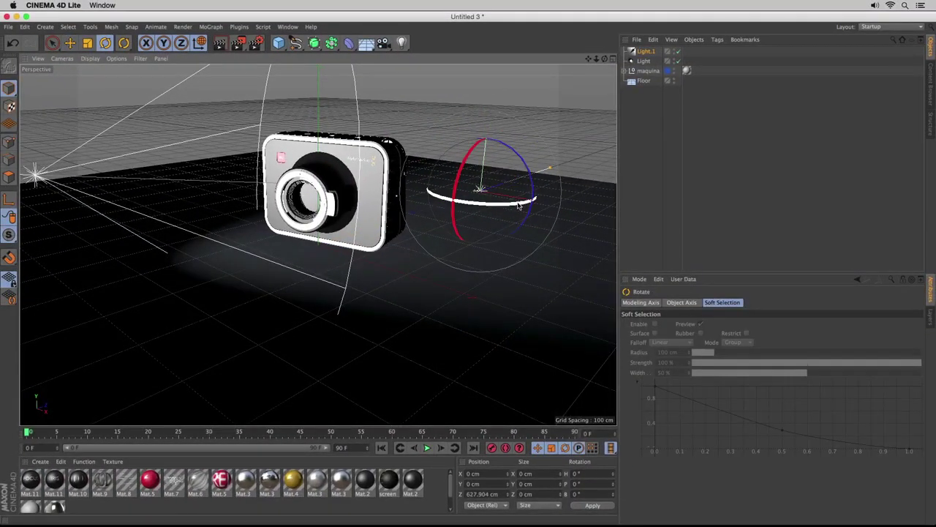
left_click_drag(518, 208, 386, 167)
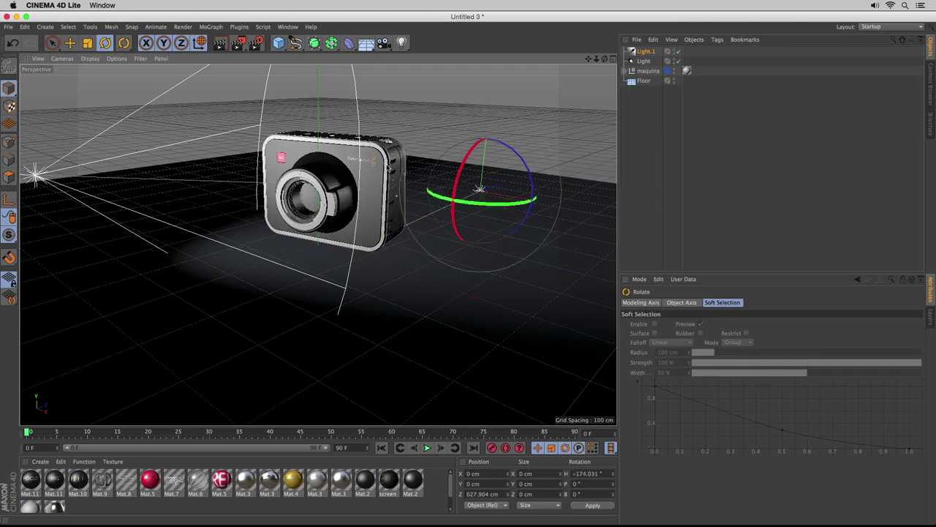
key("e")
left_click_drag(490, 134, 481, 48)
key("r")
left_click_drag(467, 88, 464, 106)
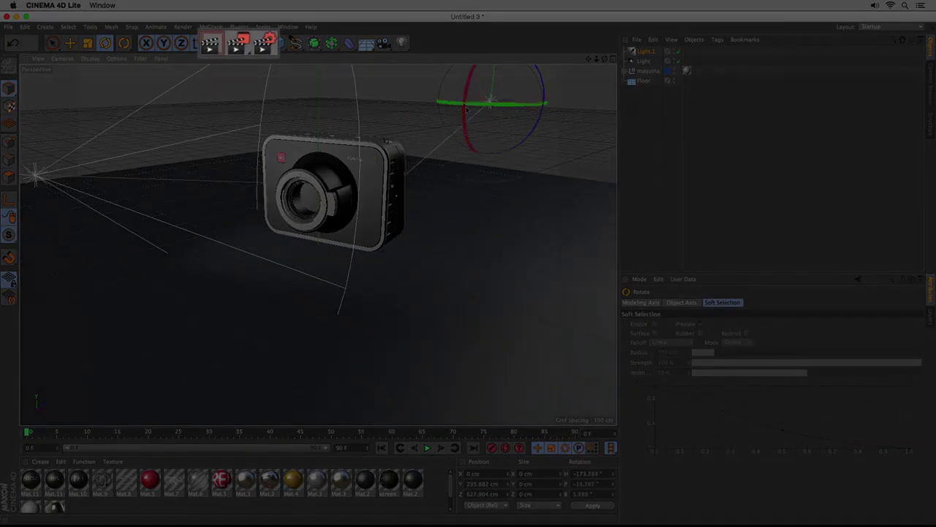
key("e")
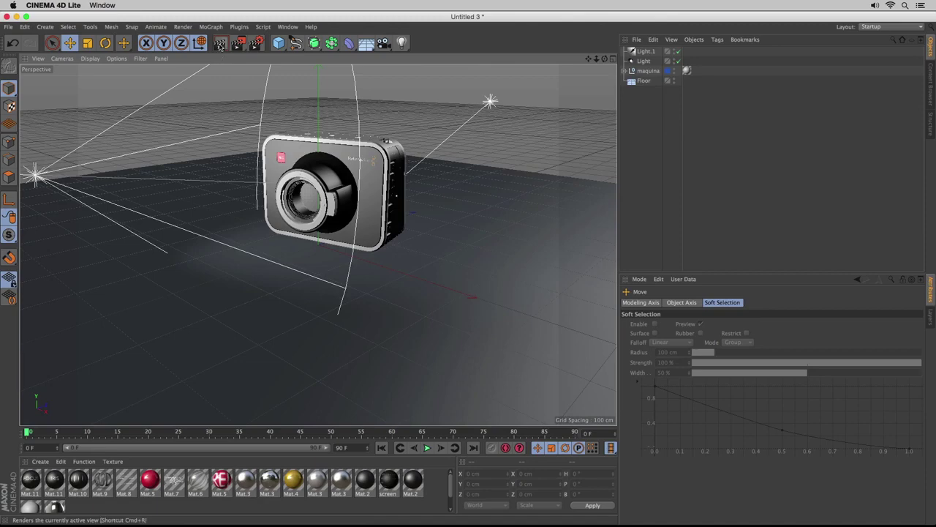
left_click(220, 42)
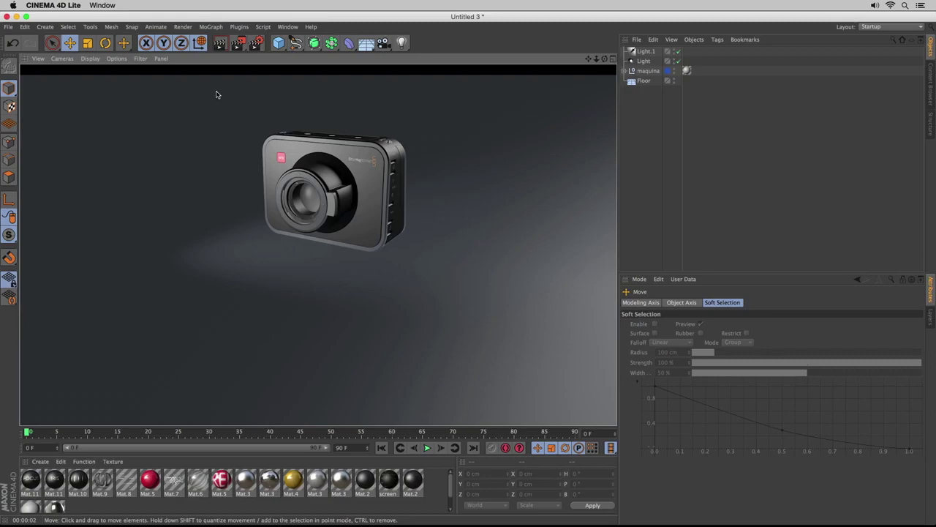
Add the Ambient Occlusion effect to the render settings and set anti-aliasing to Best
left_click(257, 46)
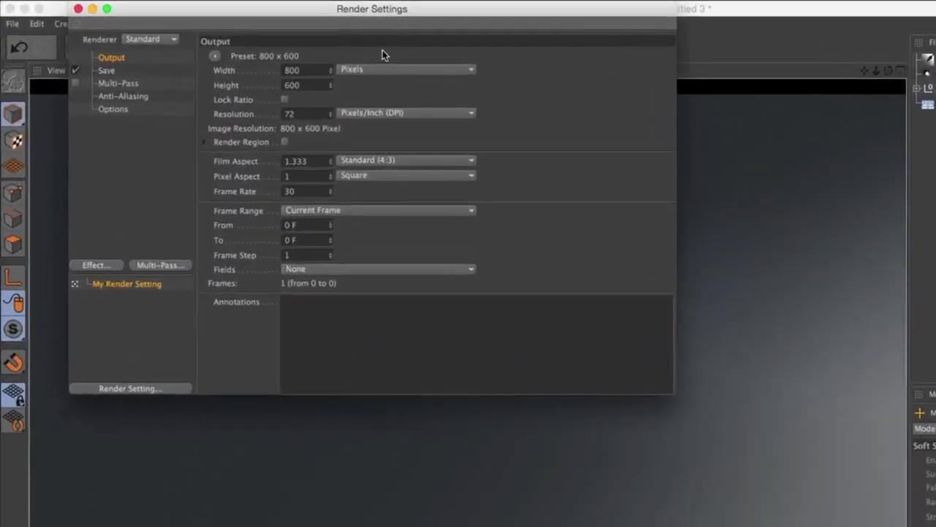
left_click(110, 266)
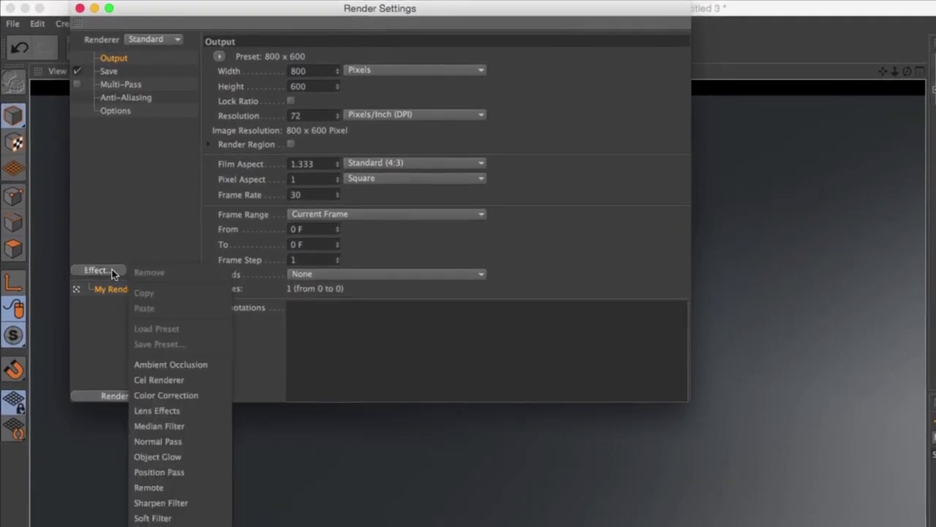
left_click(172, 364)
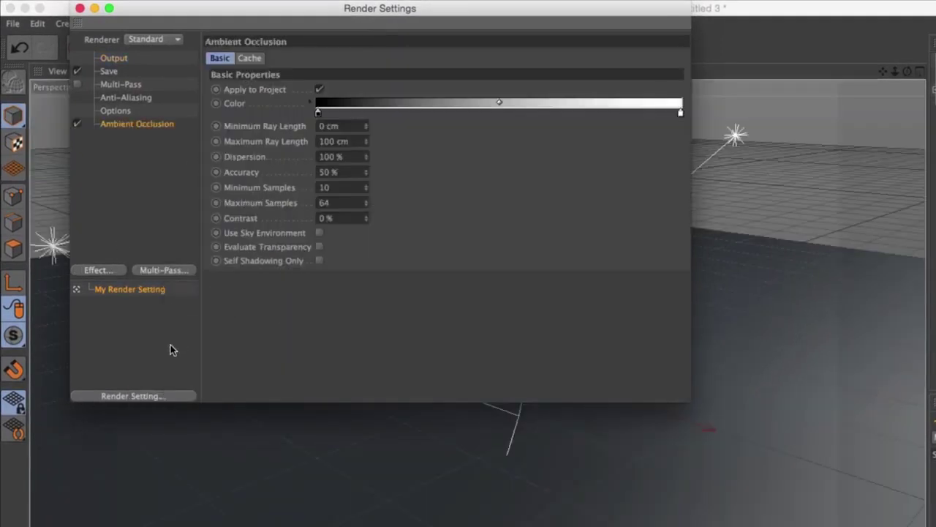
left_click(142, 99)
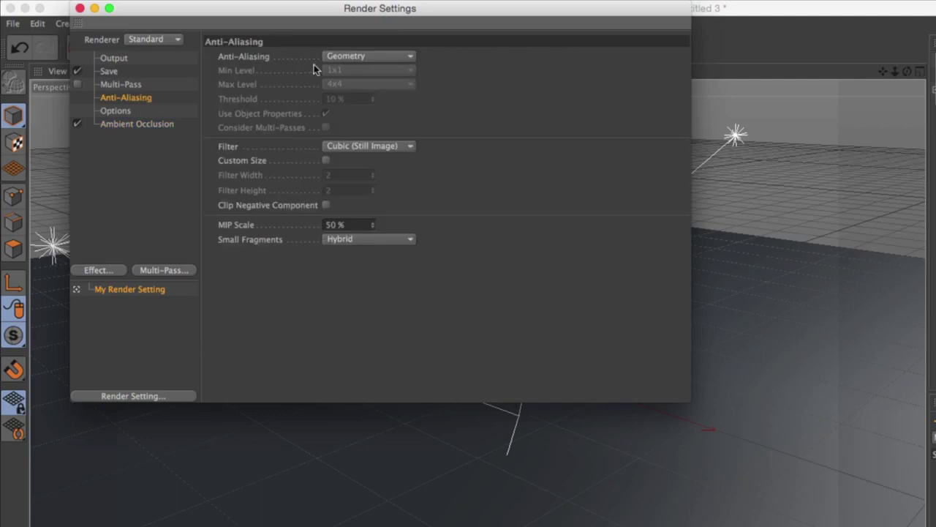
left_click(370, 56)
left_click(374, 103)
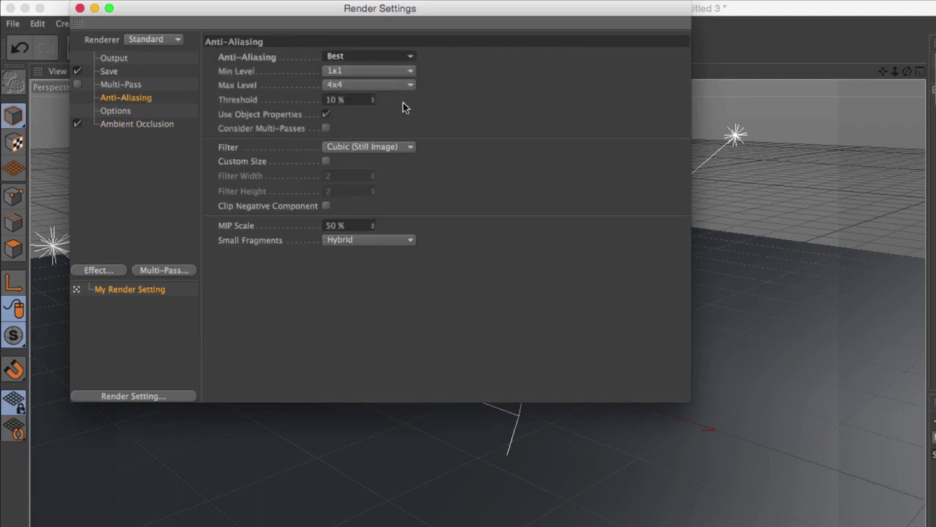
Set the render output to 1280 by 720 pixels with a frame rate of 24, and render the view
left_click(115, 58)
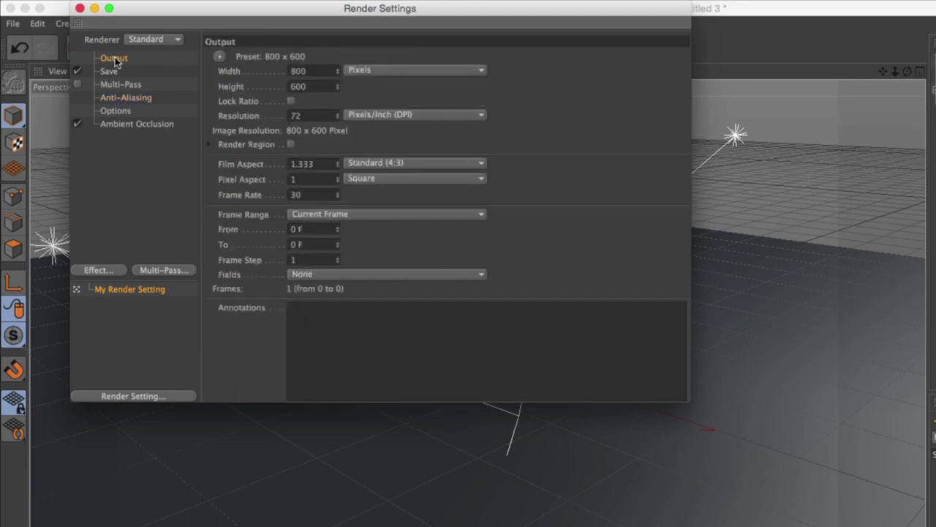
left_click(313, 70)
type("1280")
key("Return")
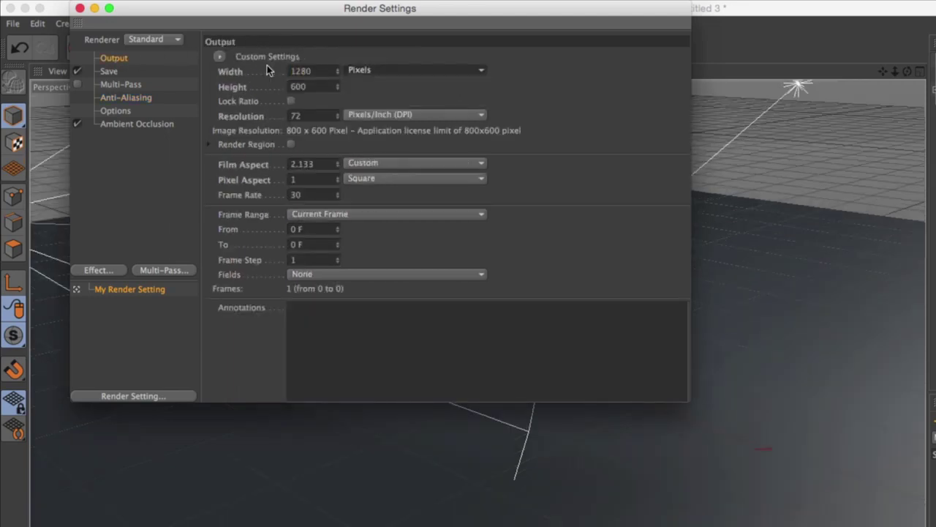
left_click(320, 88)
type("720")
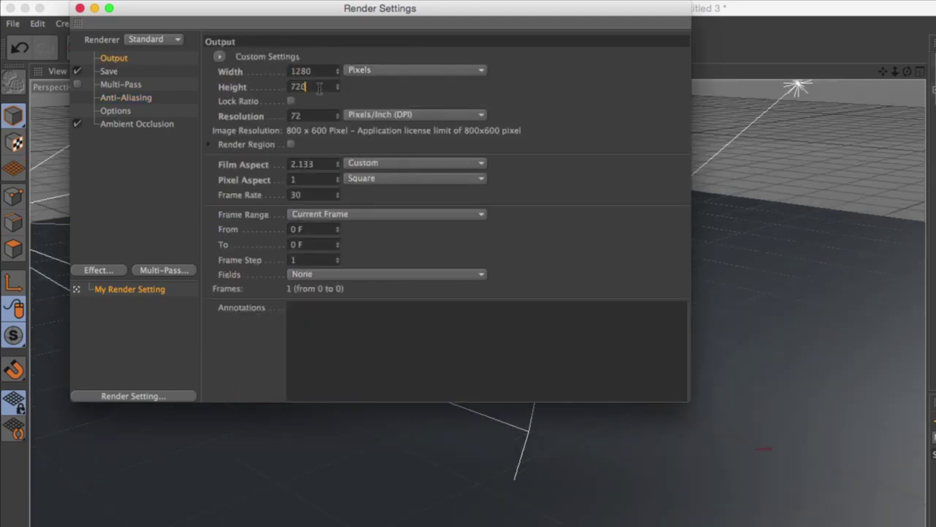
left_click(323, 194)
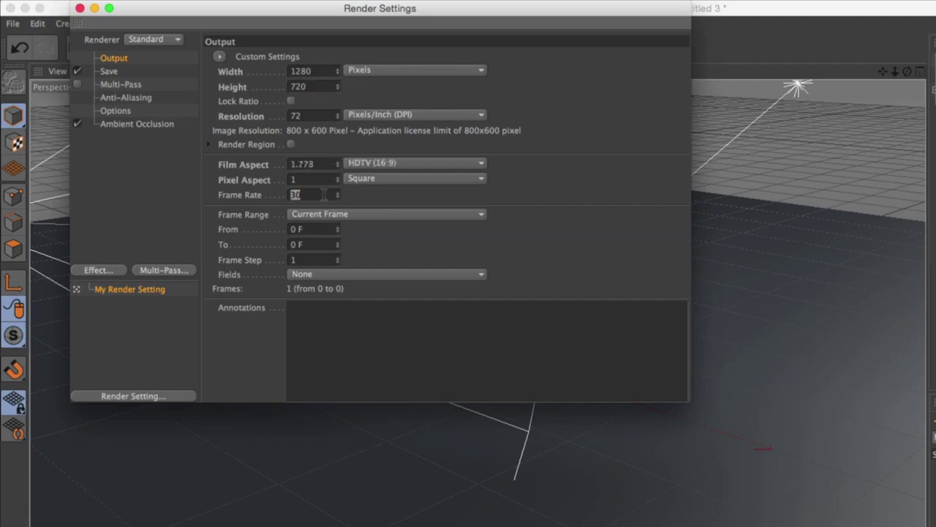
type("24")
key("Return")
left_click(80, 8)
left_click(337, 46)
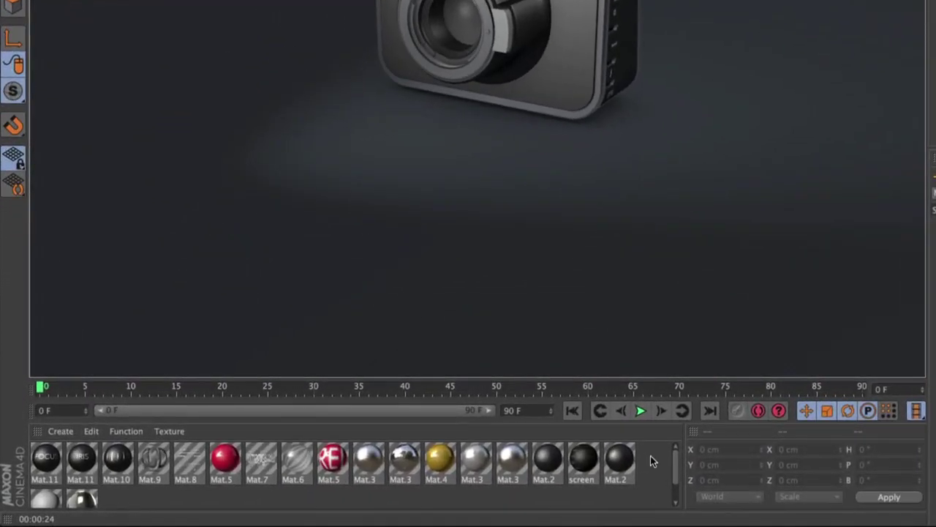
Create a new material and set its color to green with R 75, G 204 and B 180
double_click(653, 461)
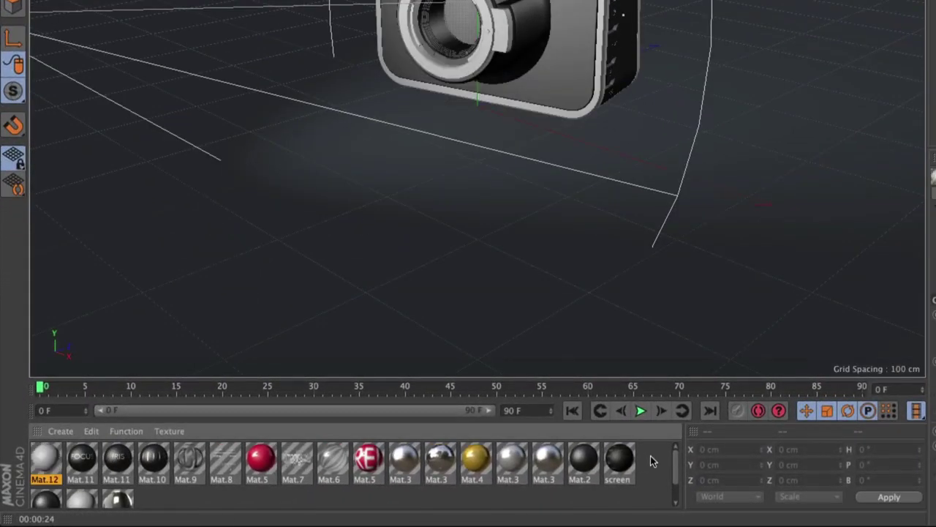
double_click(46, 461)
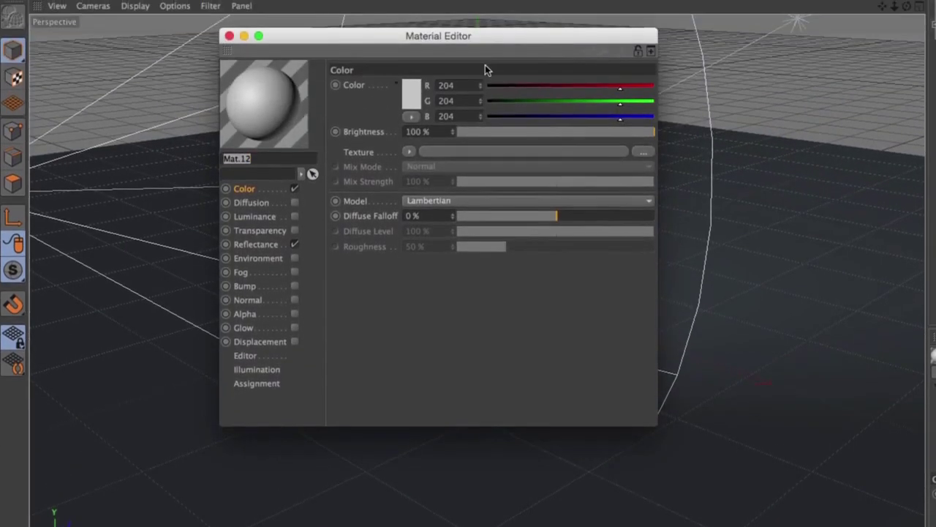
left_click_drag(502, 37, 690, 99)
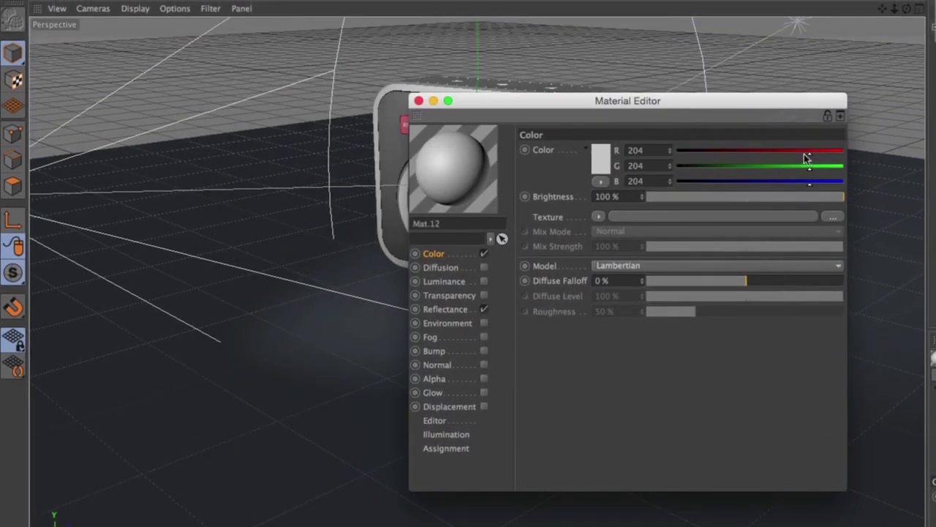
left_click_drag(797, 154, 726, 151)
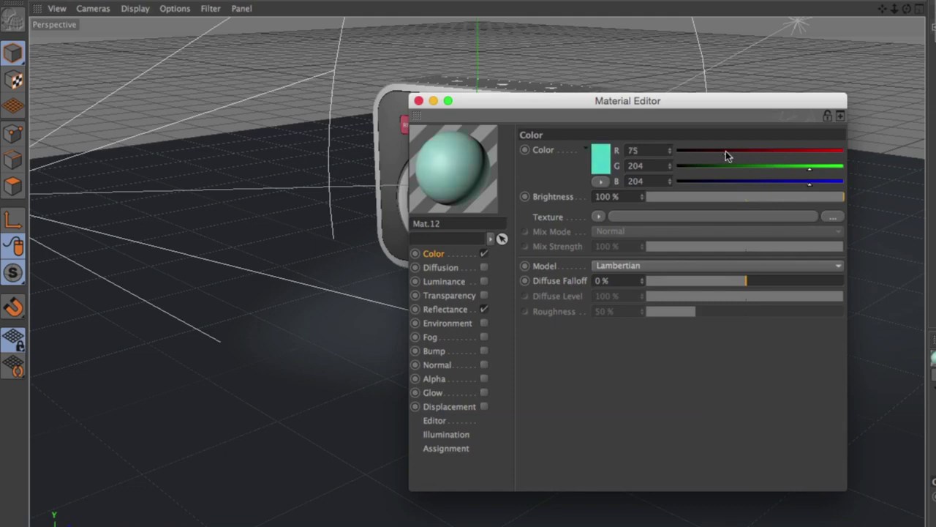
left_click(801, 187)
left_click_drag(800, 187, 796, 187)
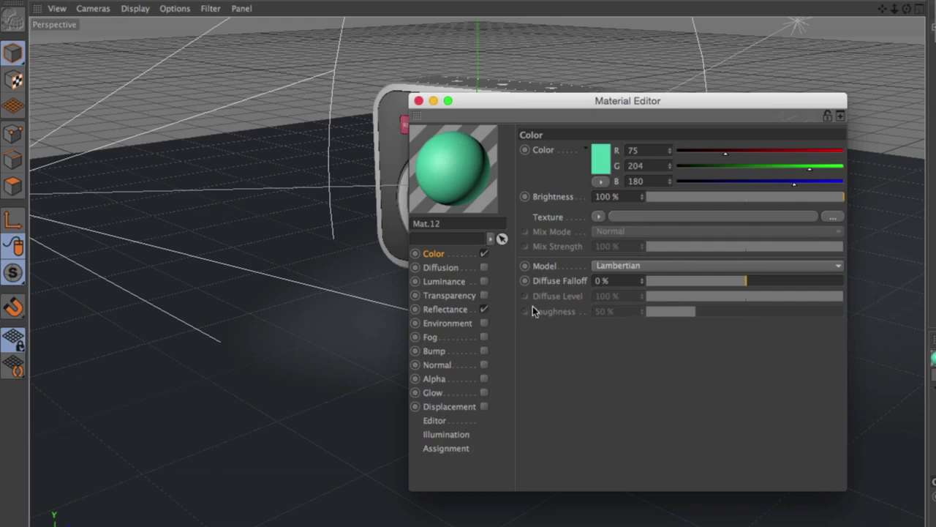
Add a Beckmann reflectance layer at 50% with 10% roughness to the green material, and apply the material to the floor
left_click(448, 310)
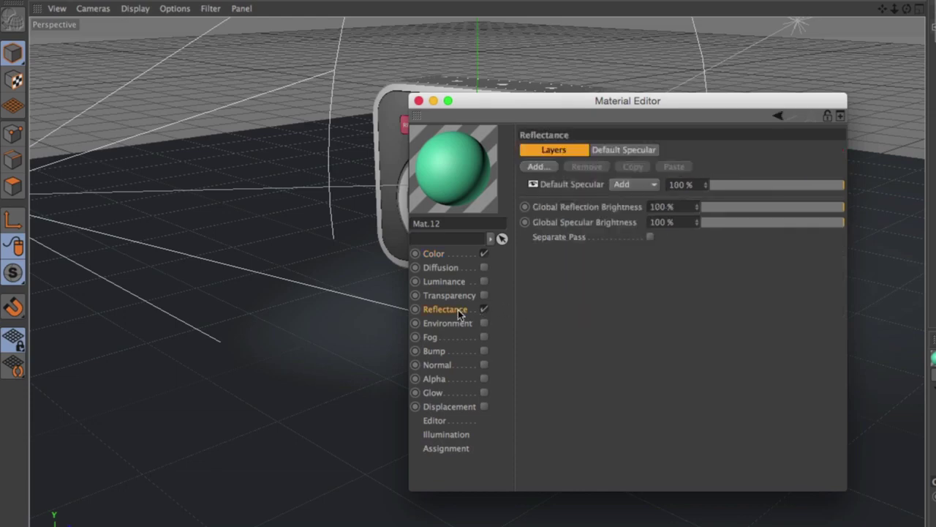
left_click(537, 167)
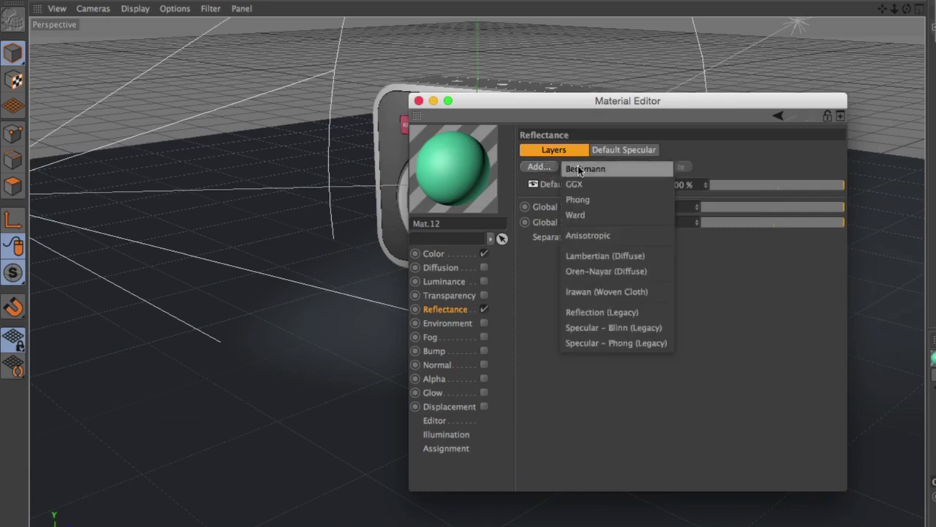
left_click(579, 169)
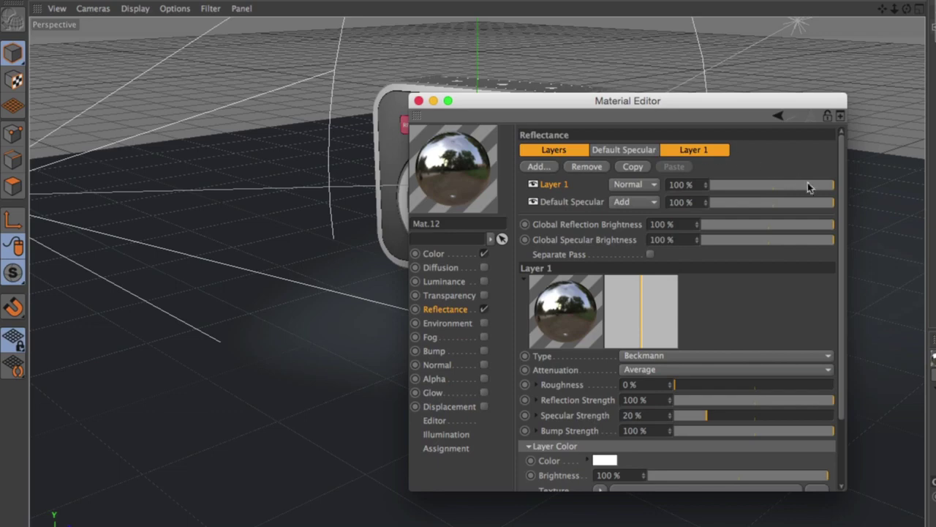
left_click_drag(807, 182, 772, 182)
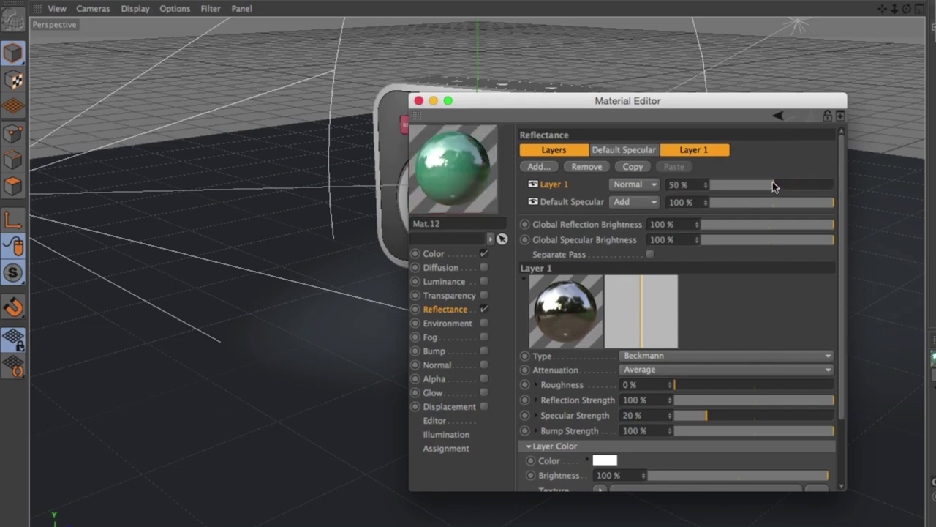
left_click_drag(683, 389, 690, 386)
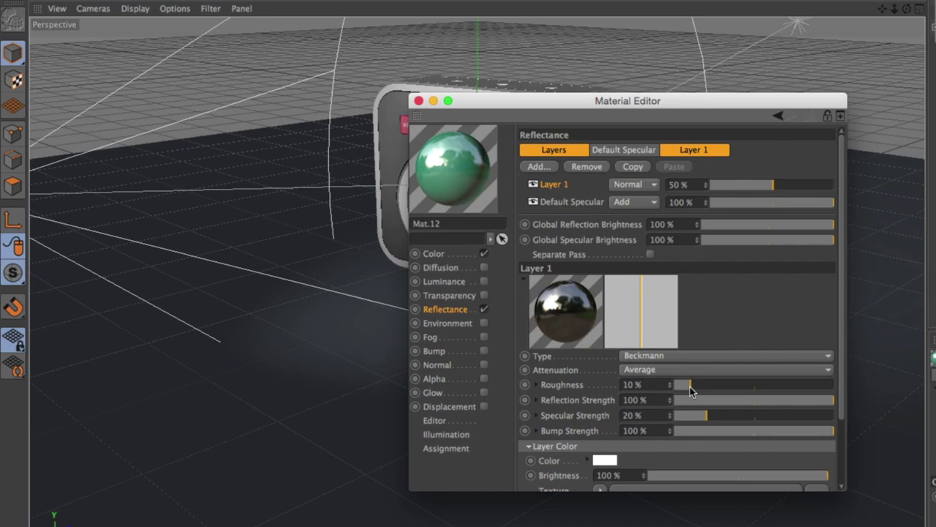
left_click(419, 101)
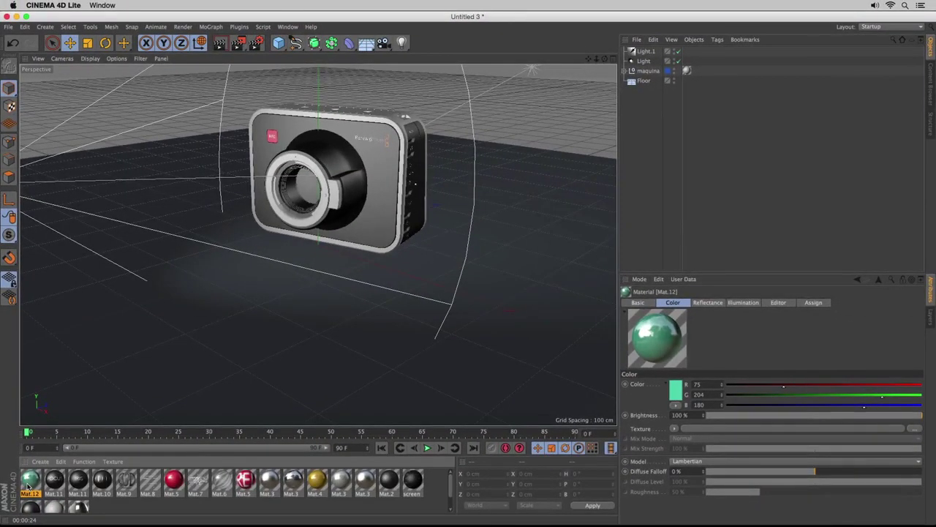
left_click_drag(29, 486, 646, 82)
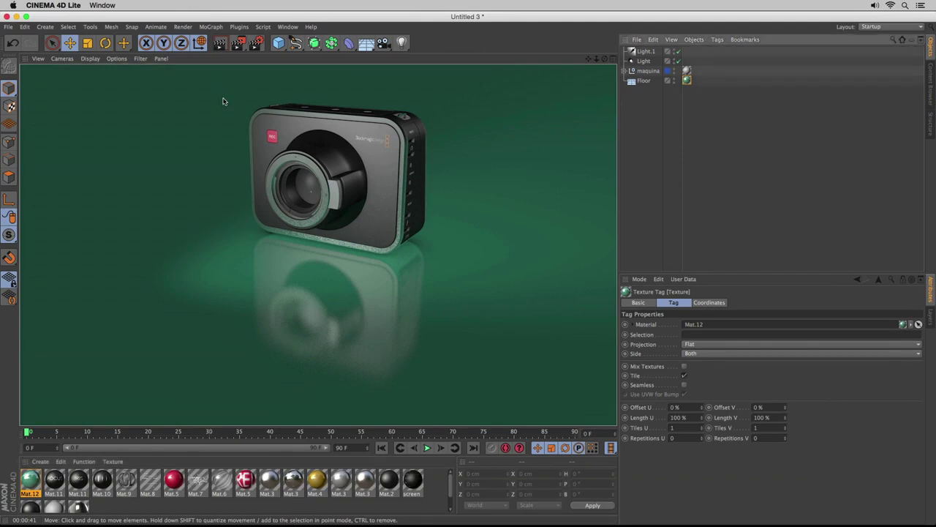
Add a Text spline to the scene and set its text to "Filmtools"
left_click(296, 44)
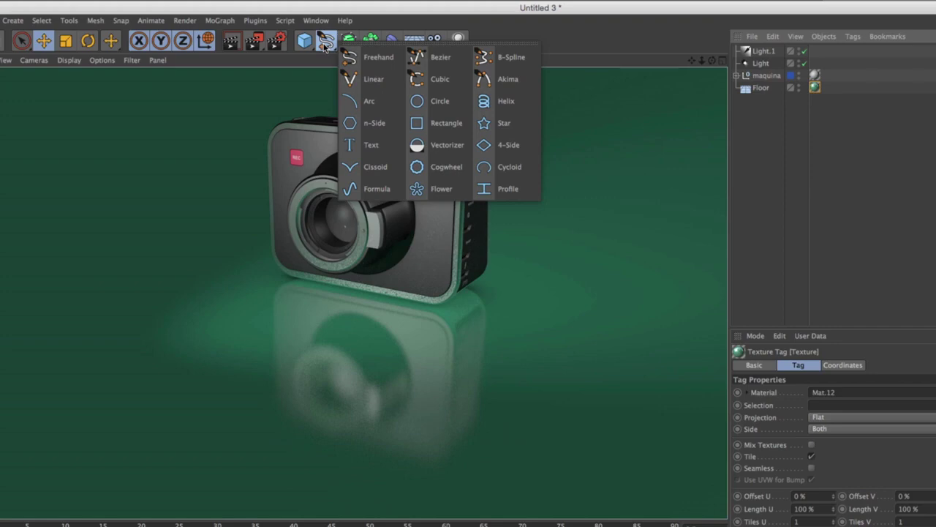
left_click(371, 144)
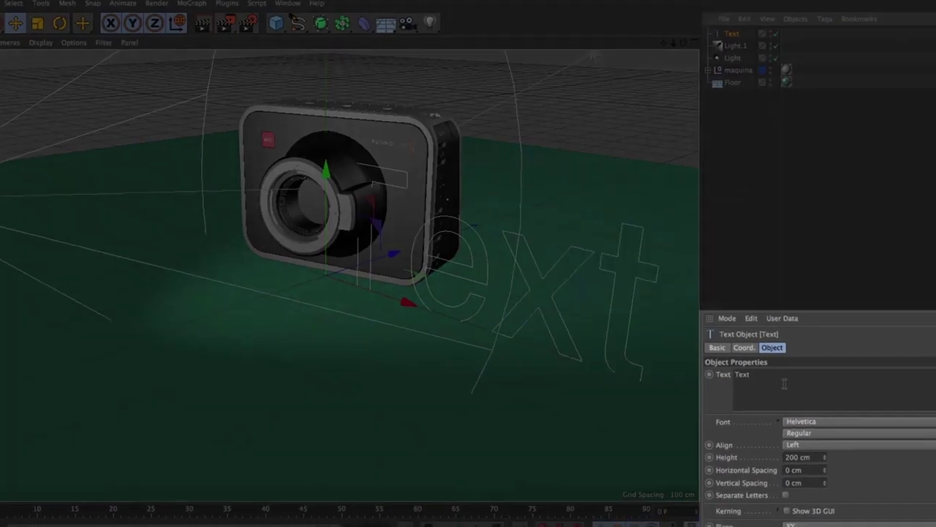
left_click_drag(799, 397, 739, 392)
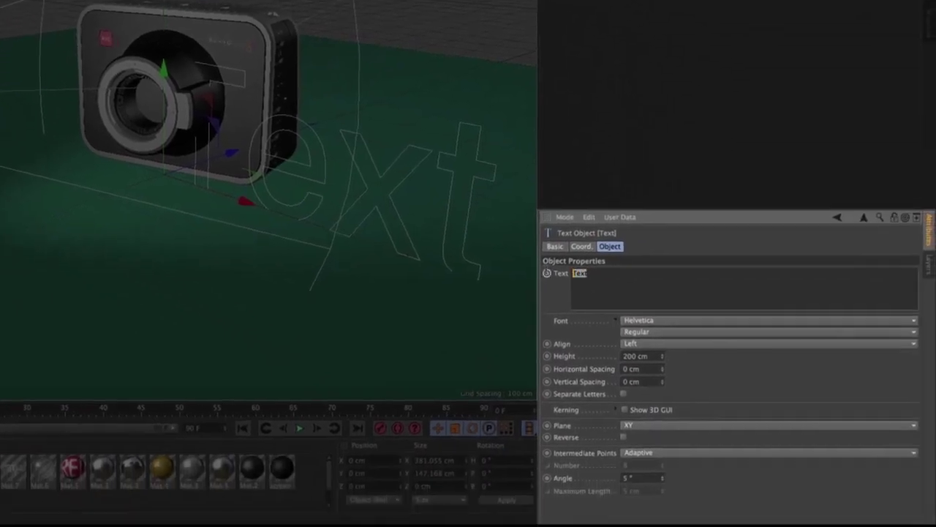
type("Filmtools")
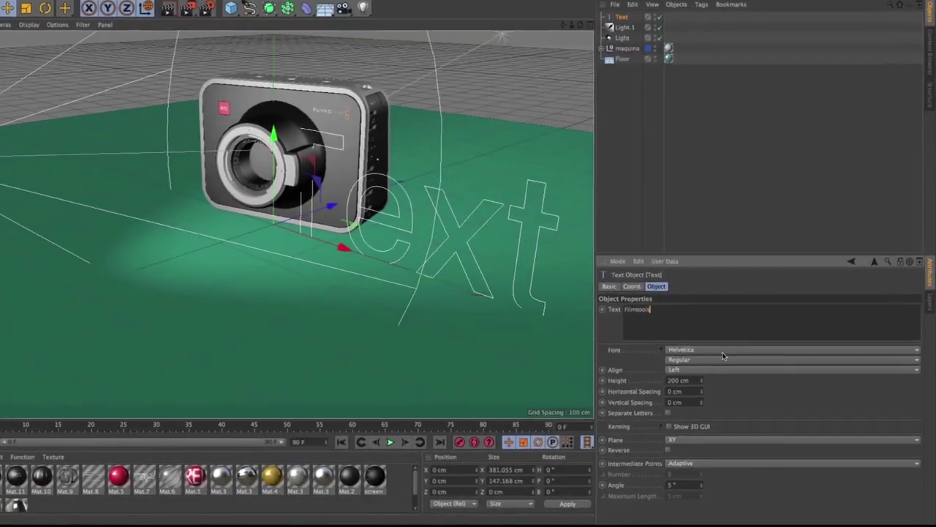
Set the Filmtools text's font to Arial Bold Italic
left_click(723, 351)
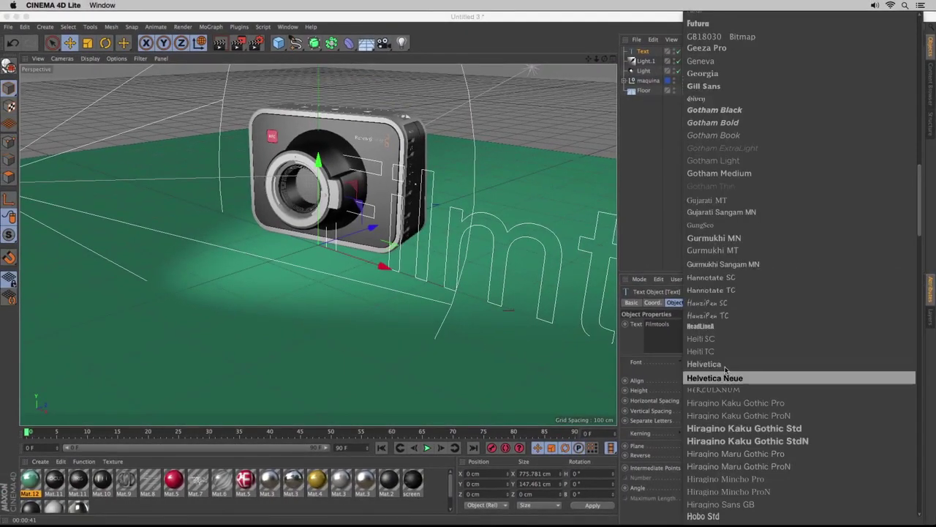
scroll(725, 371, "up", 15)
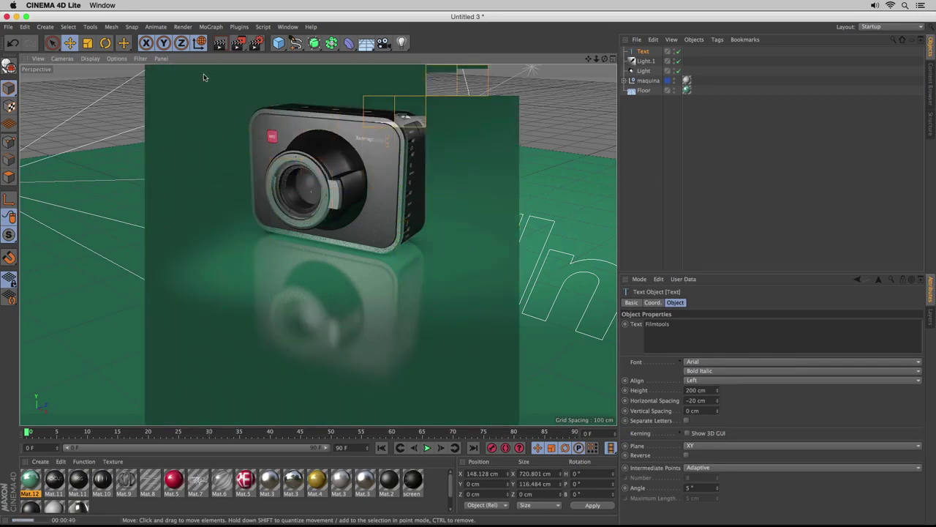
Extrude the Filmtools text spline by nesting it under a new Extrude object with a Z movement of 10 cm
left_click(316, 46)
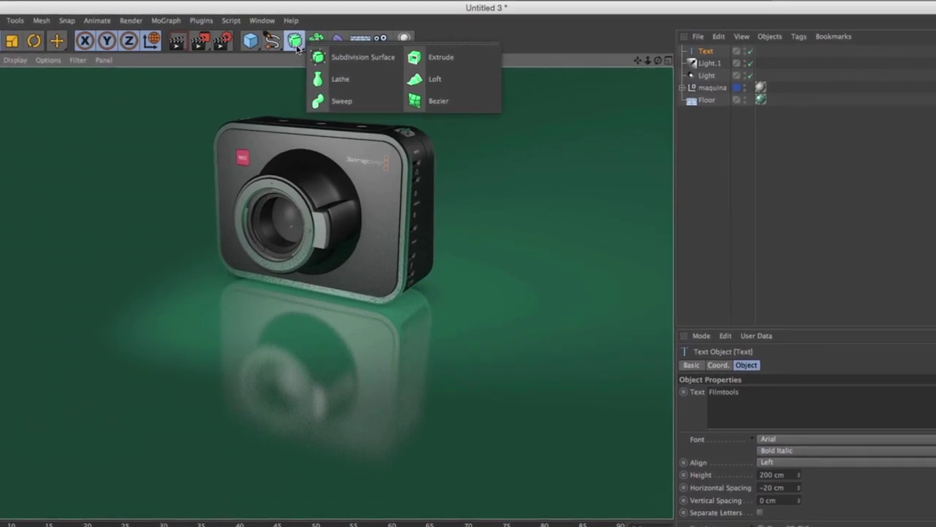
left_click(431, 59)
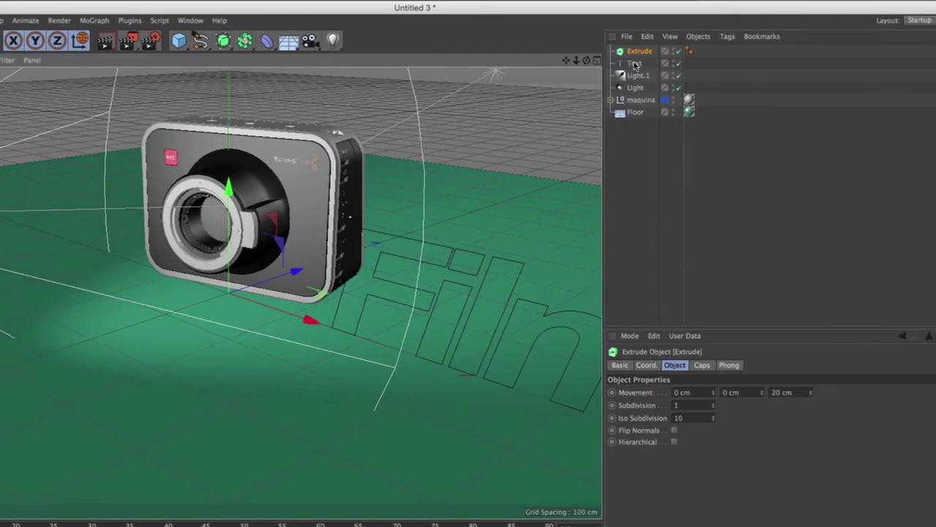
left_click_drag(707, 64, 708, 55)
left_click_drag(635, 53, 635, 53)
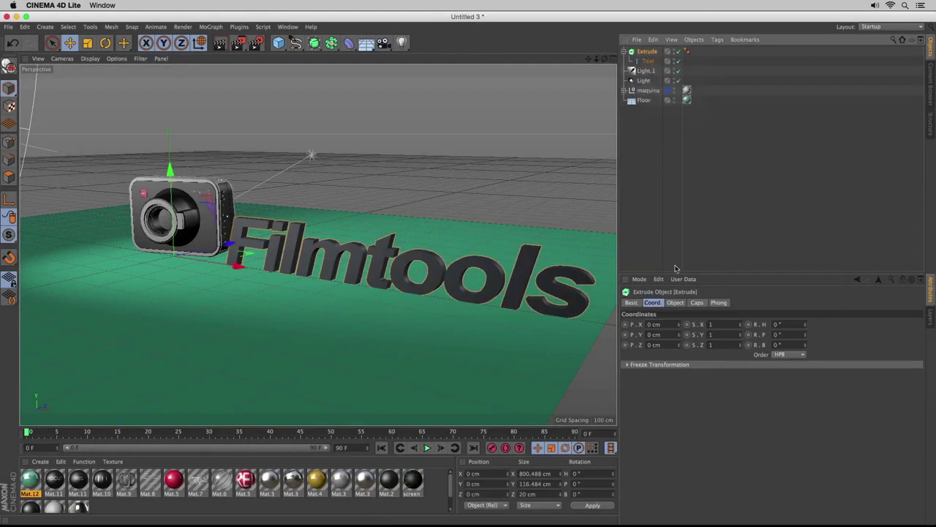
left_click(679, 305)
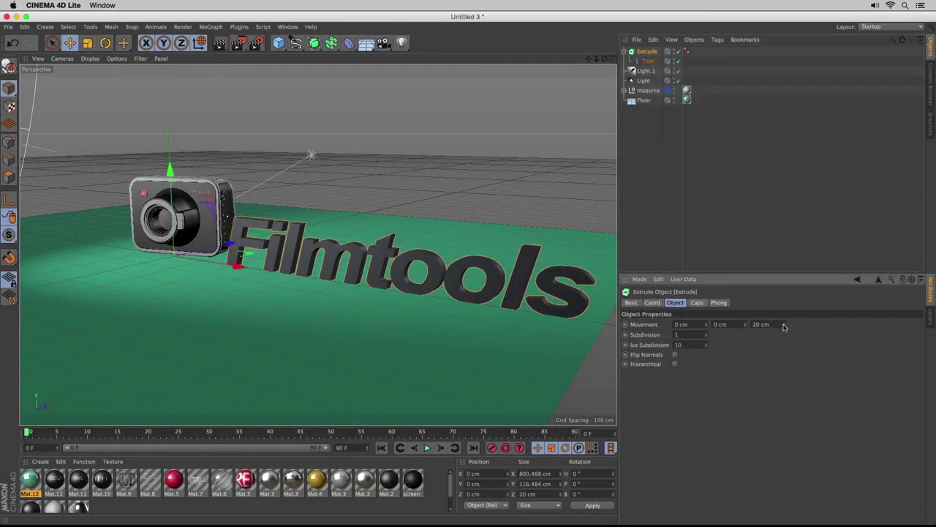
mouse_move(785, 327)
left_mouse_down()
mouse_move(834, 327)
mouse_move(785, 327)
left_mouse_up()
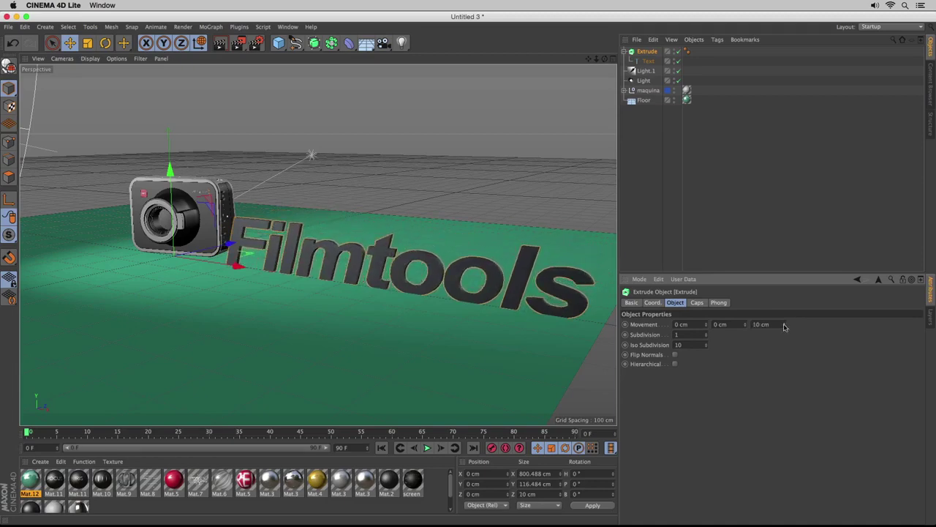
Give the extruded text's start a Fillet Cap with 5 steps and a 1 cm radius
left_click(698, 303)
left_click(716, 327)
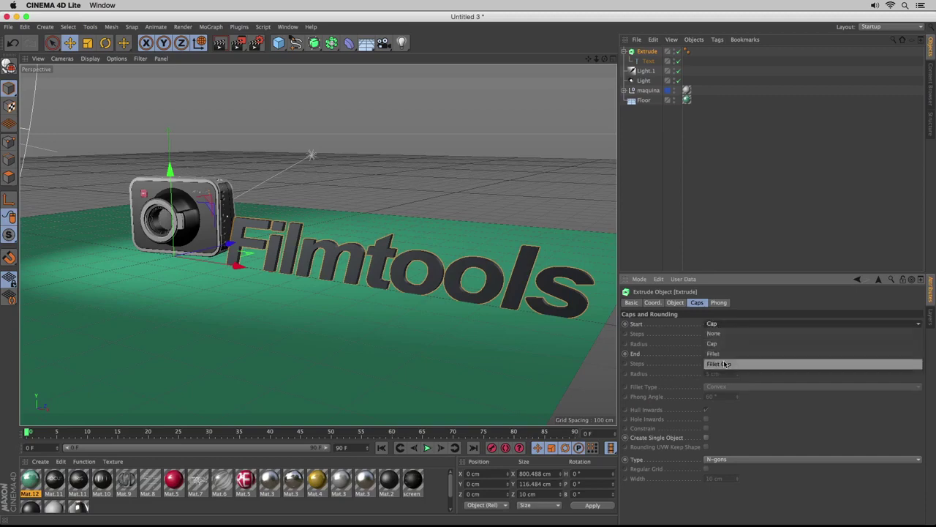
left_click(720, 366)
type("5")
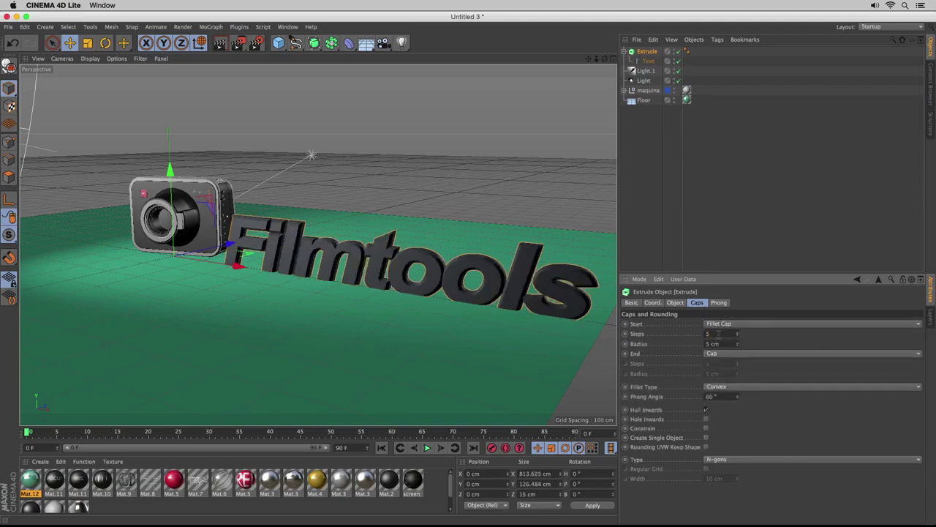
key("Tab")
type("1")
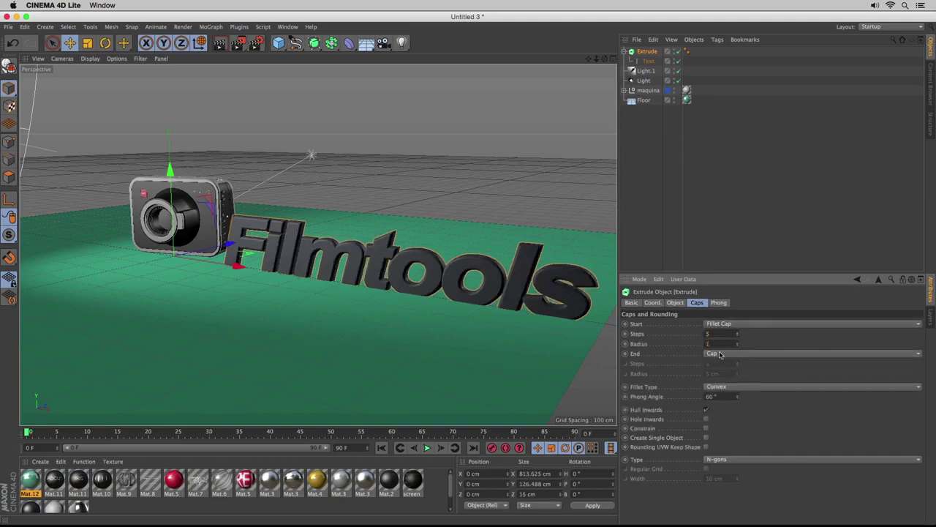
Give the extruded text's end a Fillet Cap with 5 steps and a 1 cm radius
left_click(721, 353)
left_click(725, 393)
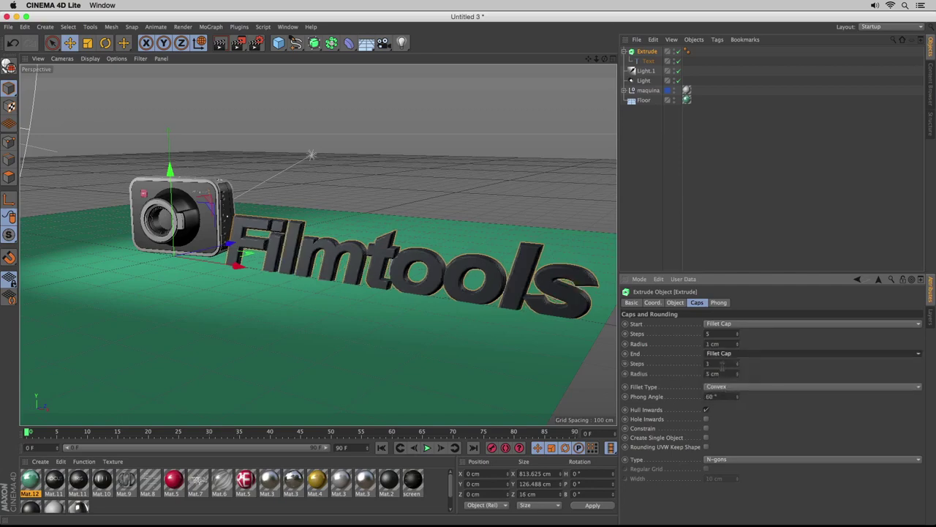
left_click(722, 363)
double_click(726, 374)
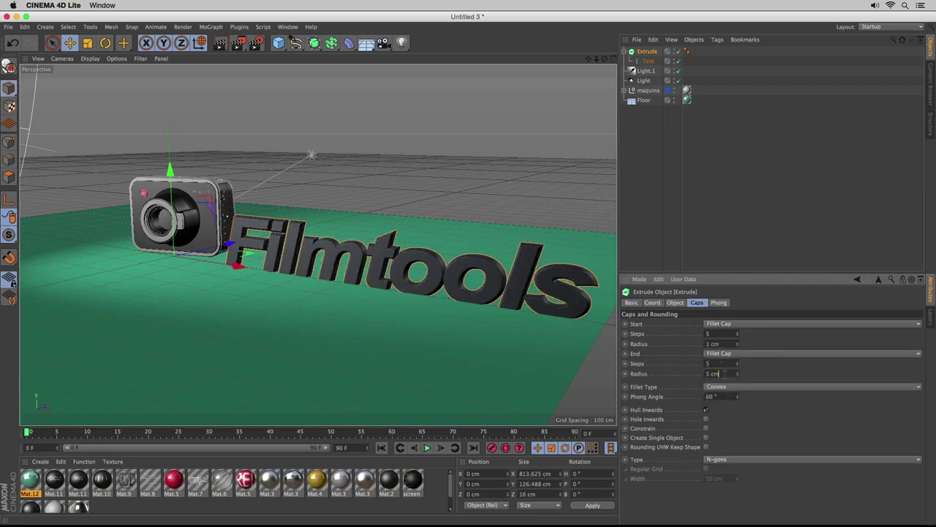
type("1")
key("Return")
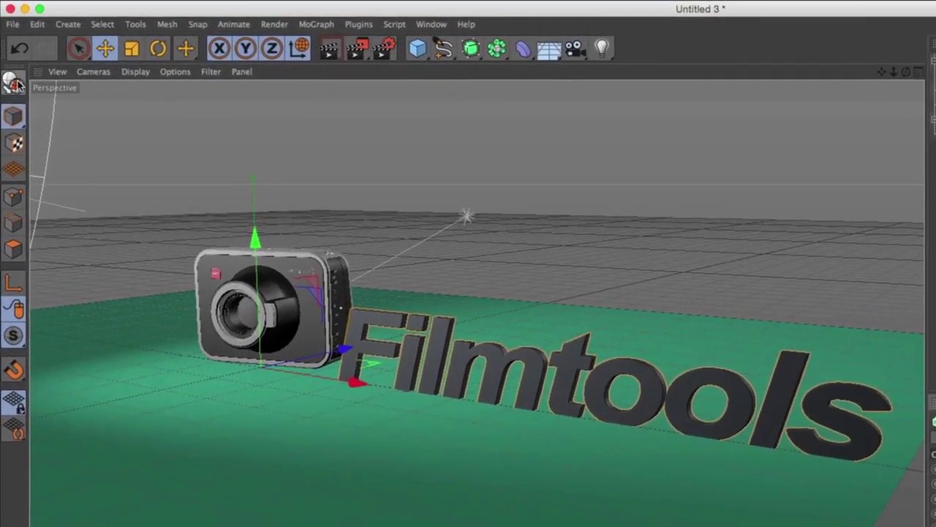
Make the extruded text editable and switch through points and edges to polygon mode
left_click(16, 84)
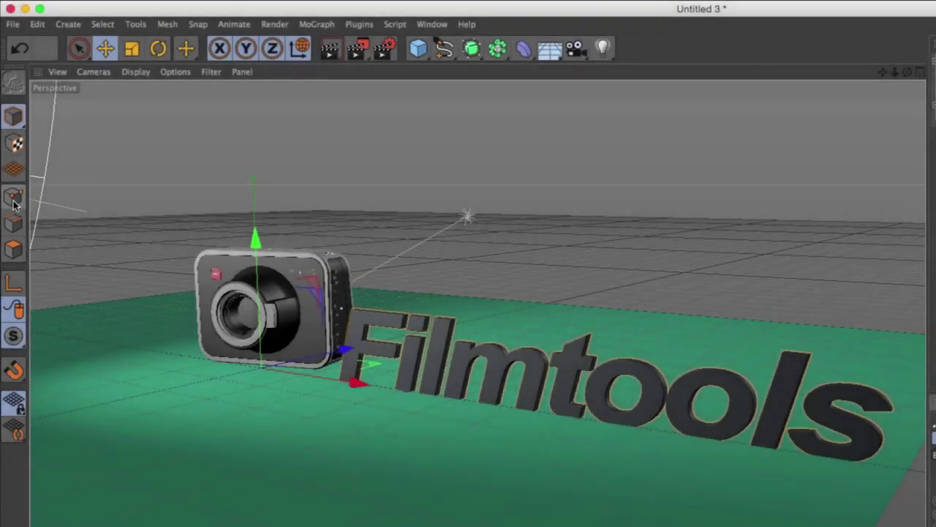
left_click(13, 199)
left_click(14, 223)
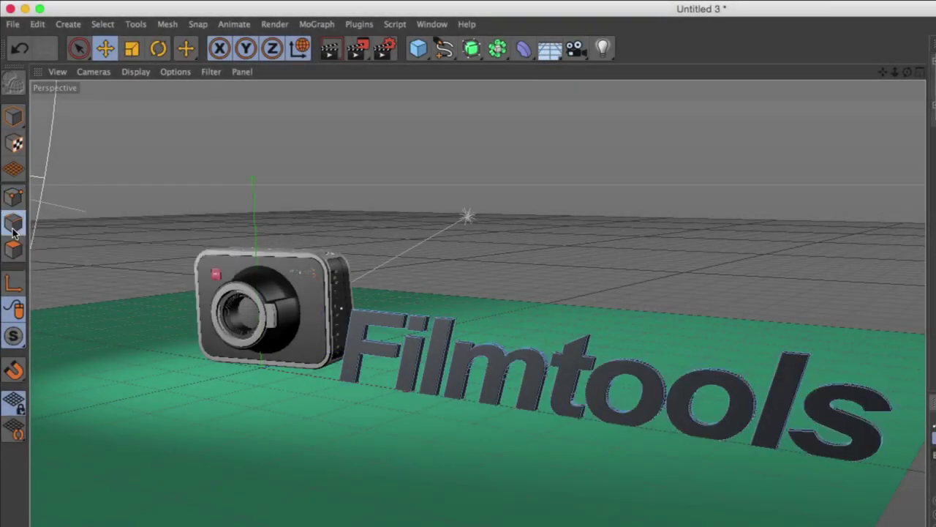
left_click(13, 248)
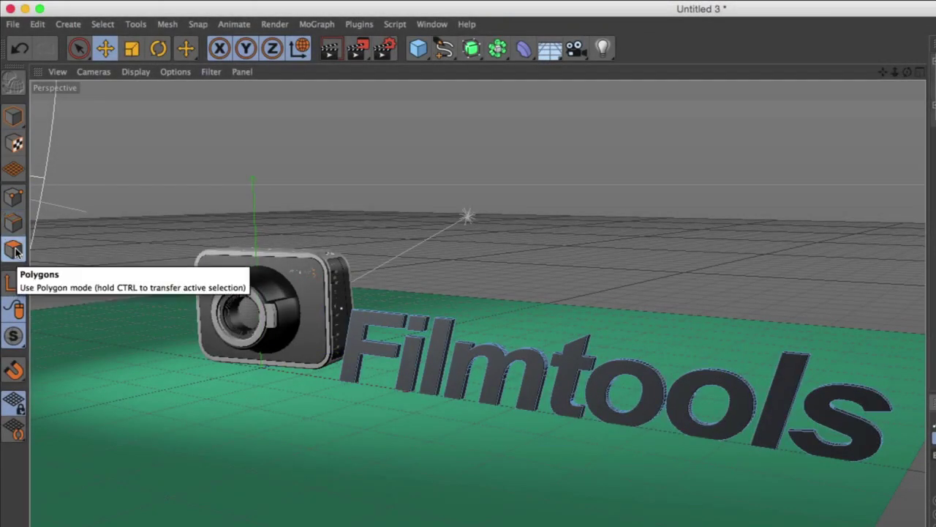
Pull the top polygon of the first i's dot upward and sideways along X, and rotate it
left_click(418, 320)
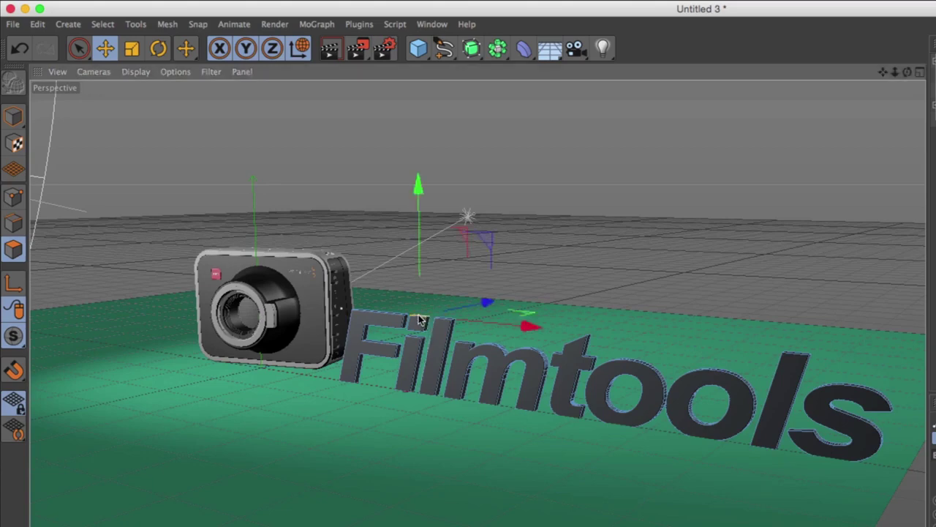
left_click_drag(419, 233, 418, 193)
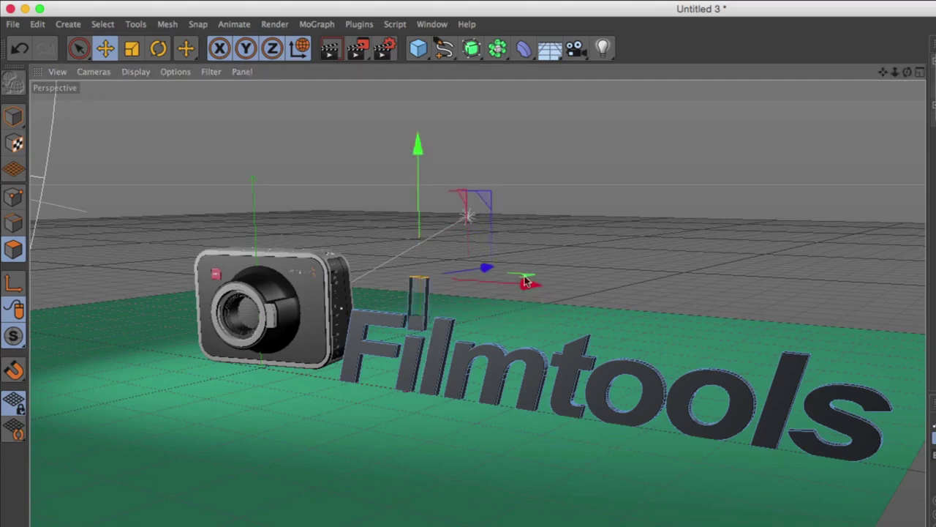
left_click_drag(532, 286, 548, 284)
key("r")
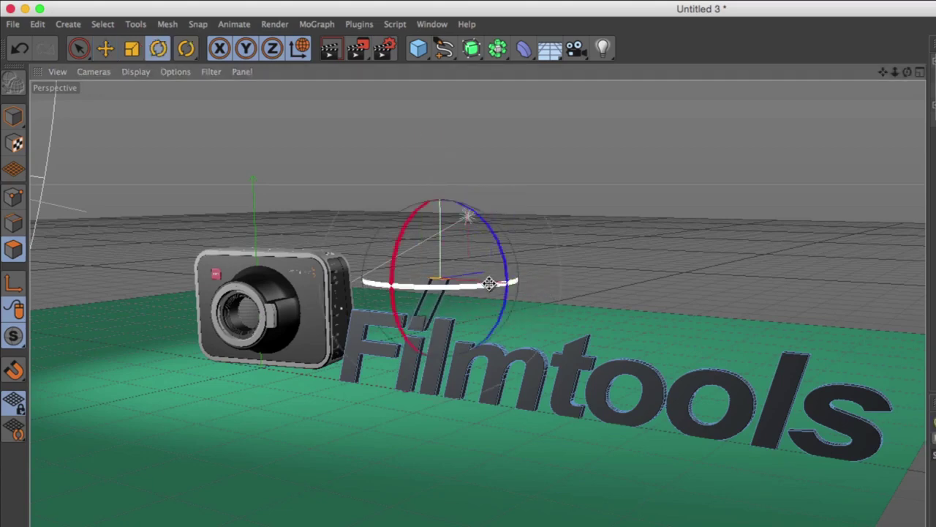
left_click_drag(487, 280, 355, 275)
key("e")
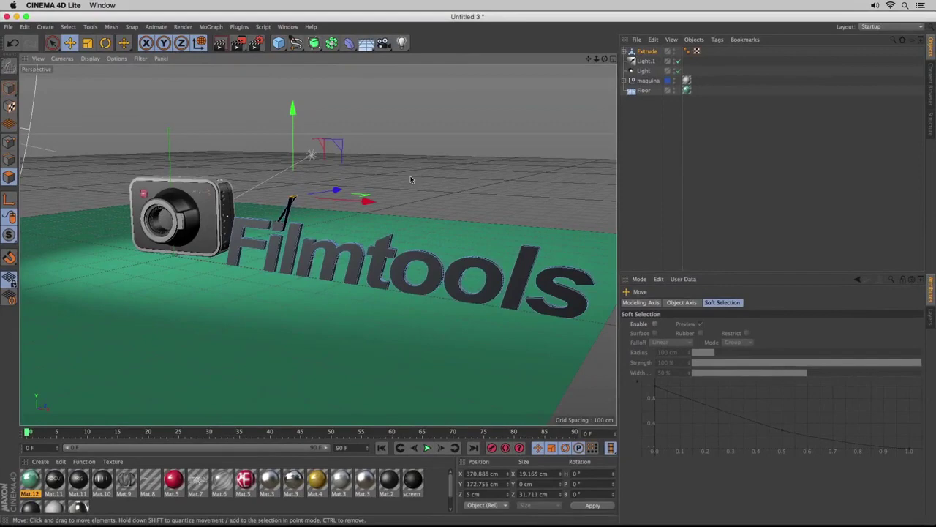
Expand the converted text's hierarchy, and undo the polygon edits and the conversion to an editable object
left_click(626, 51)
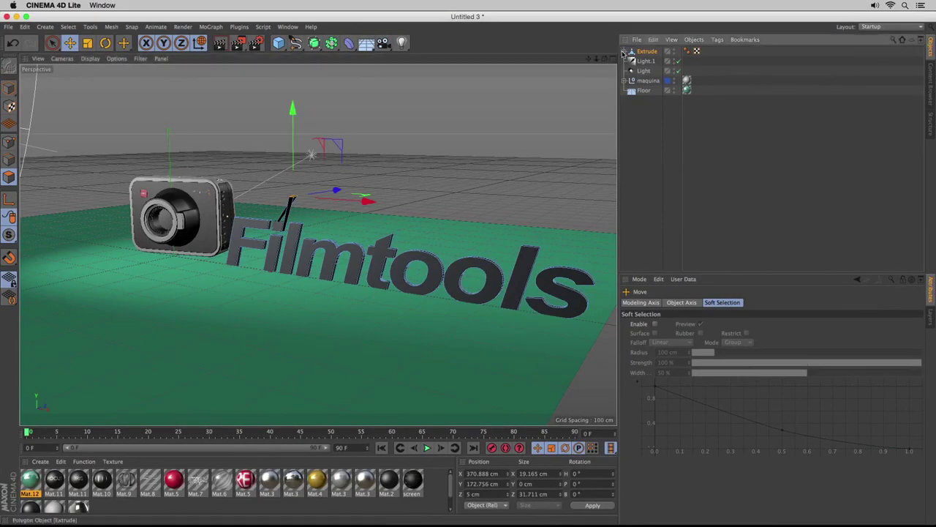
left_click(629, 61)
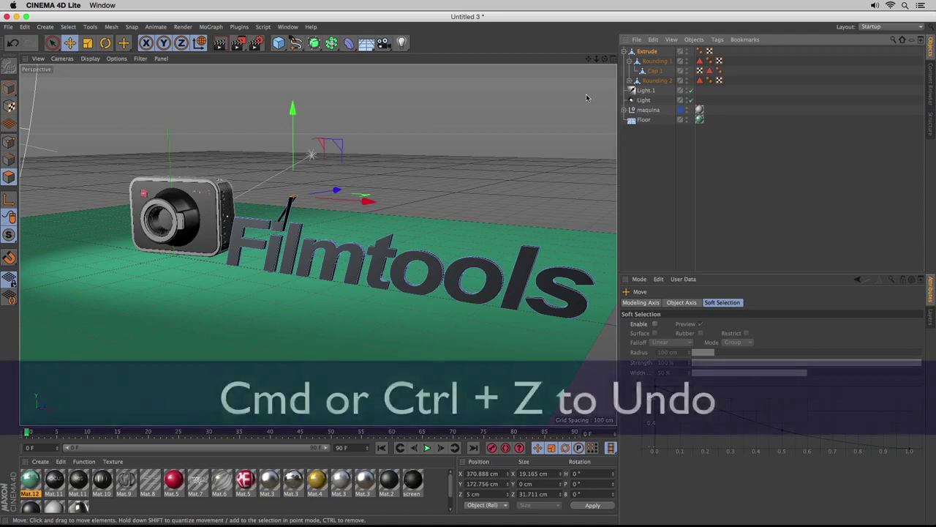
key("super+z")
key("super+z")
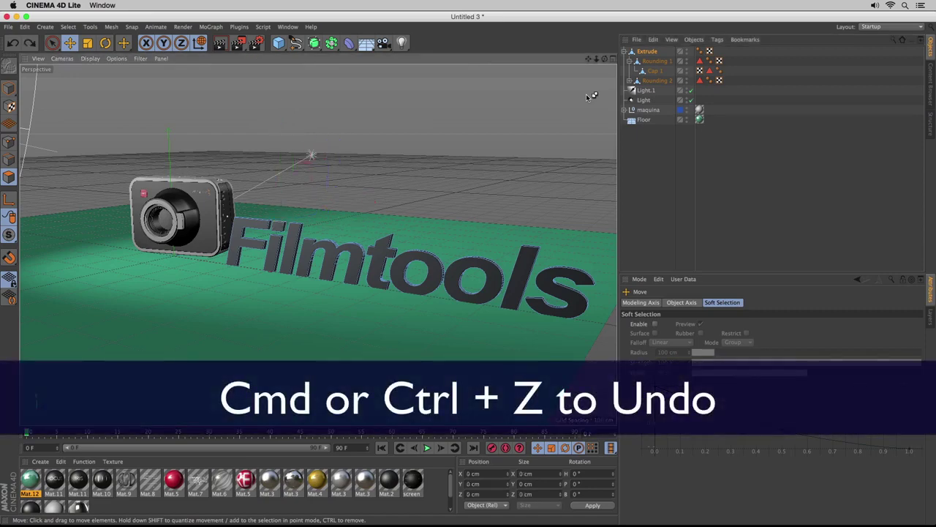
key("super+z")
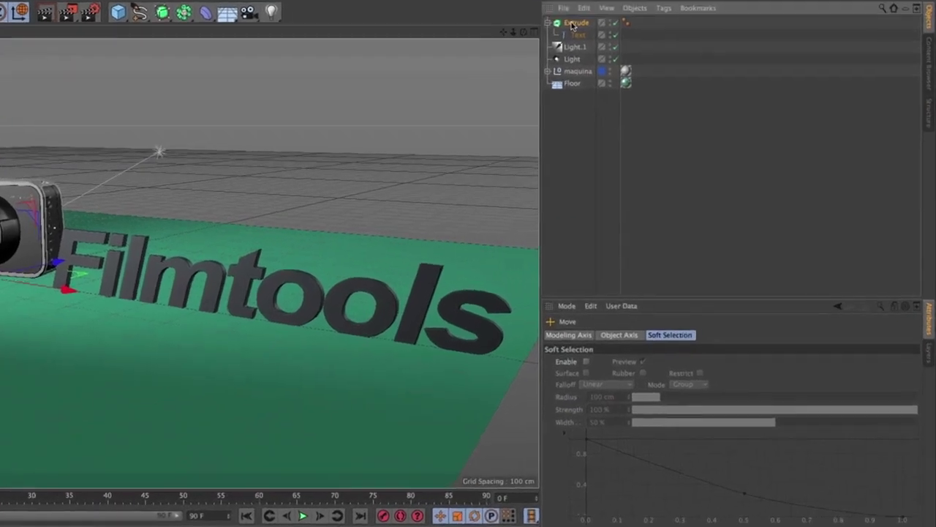
Enable the Hierarchical option on the Extrude object
left_click(573, 25)
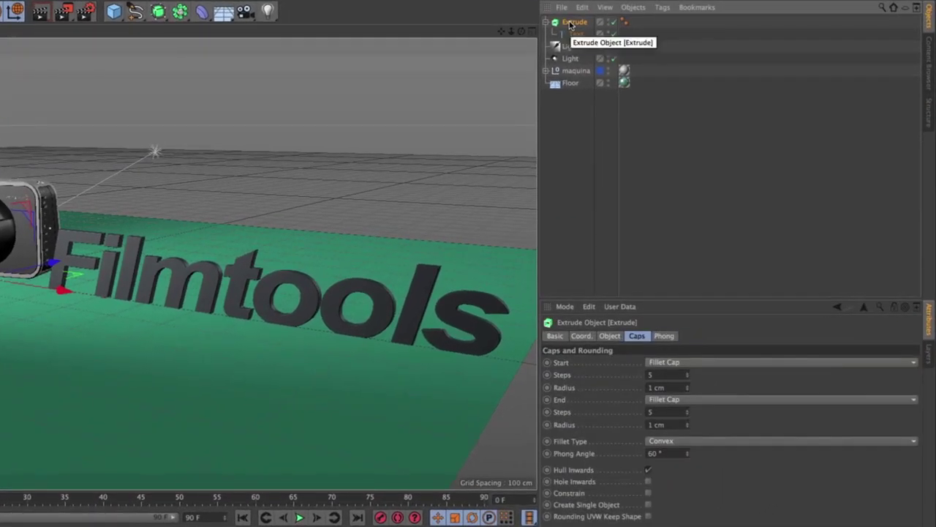
left_click(616, 337)
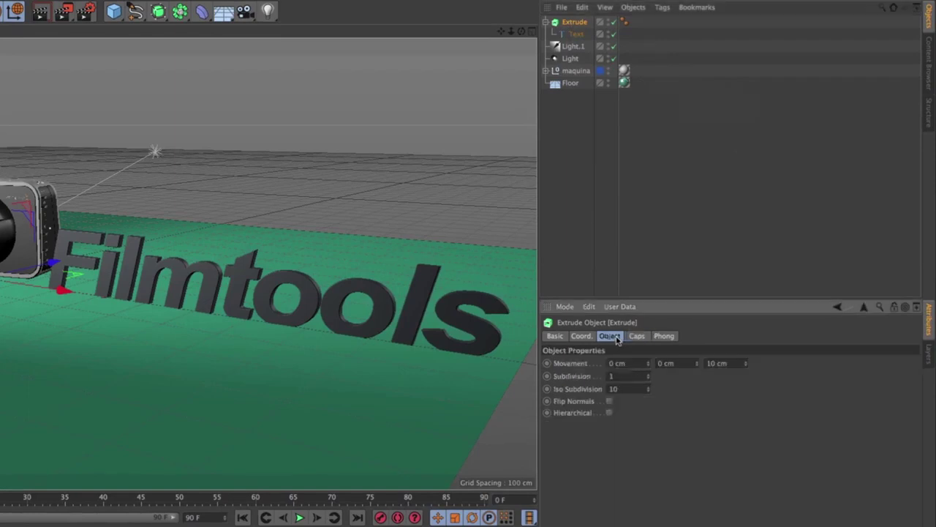
left_click(610, 412)
Enable Separate Letters on the Text spline and make the spline editable
left_click(576, 33)
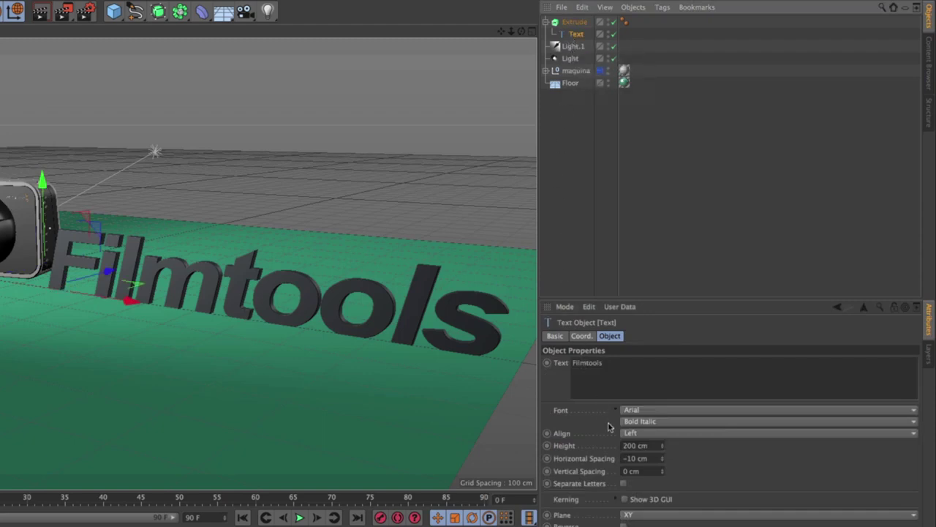
left_click(624, 484)
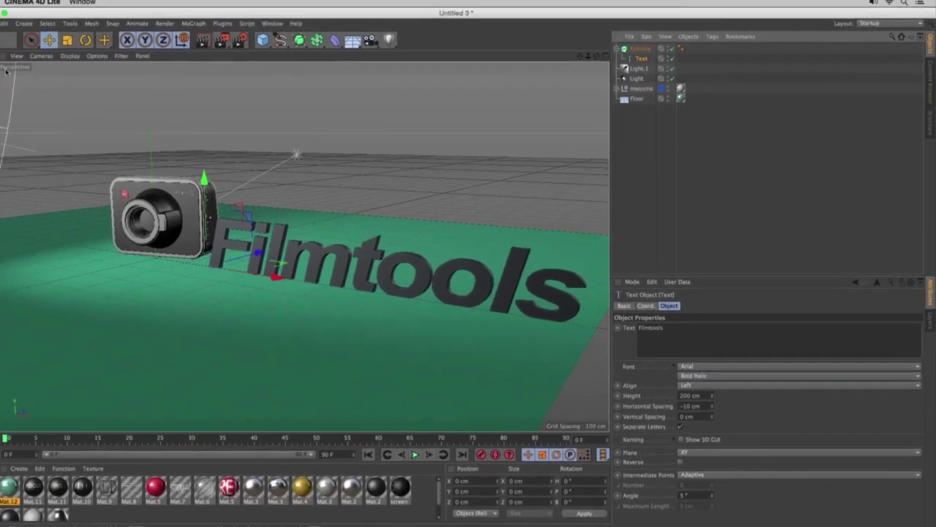
left_click(9, 66)
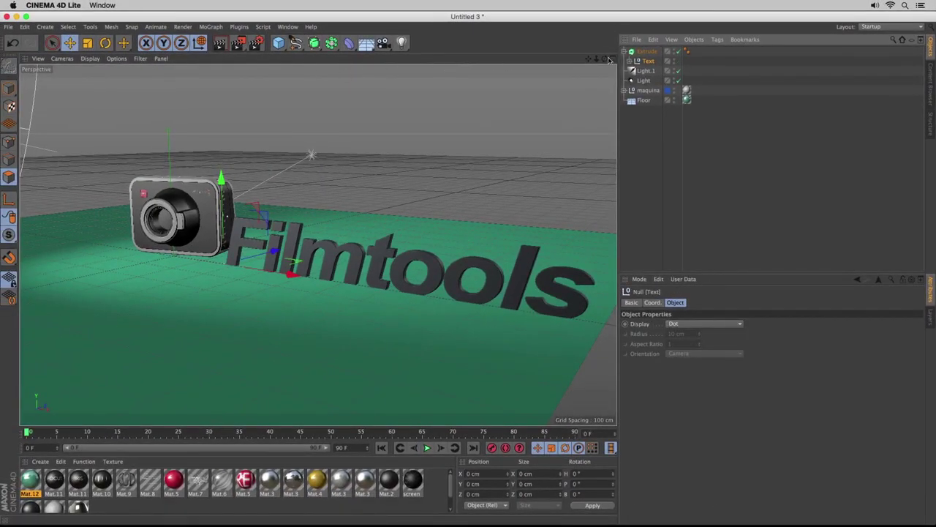
Try adjusting the Extrude object's Z movement with the separated letters
left_click(647, 51)
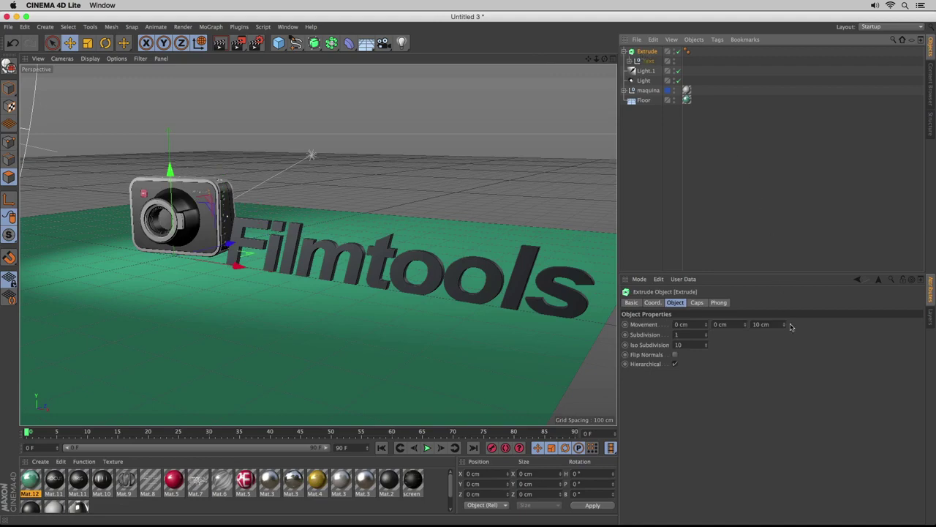
mouse_move(785, 325)
left_mouse_down()
mouse_move(785, 311)
mouse_move(785, 328)
left_mouse_up()
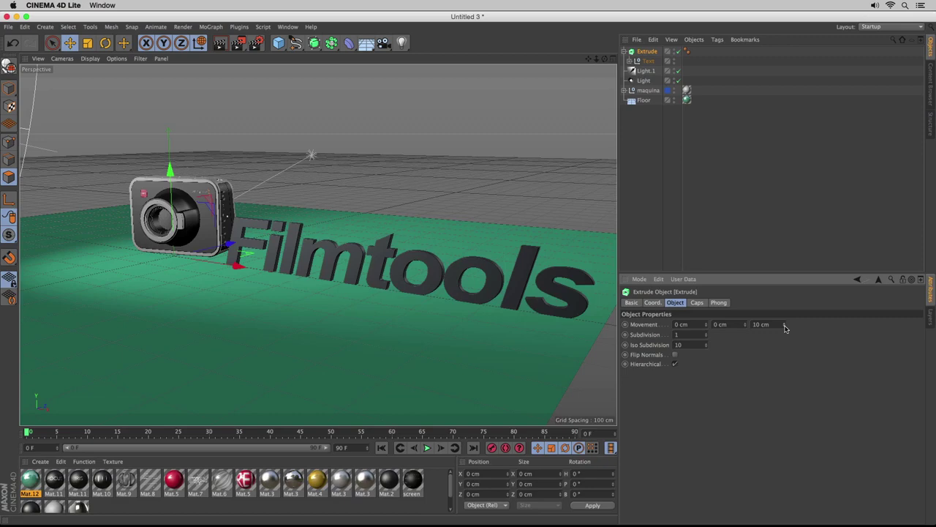
Expand the text group, add a Null inside the Extrude object above it, and name the Null Film
left_click(647, 62)
left_click(628, 60)
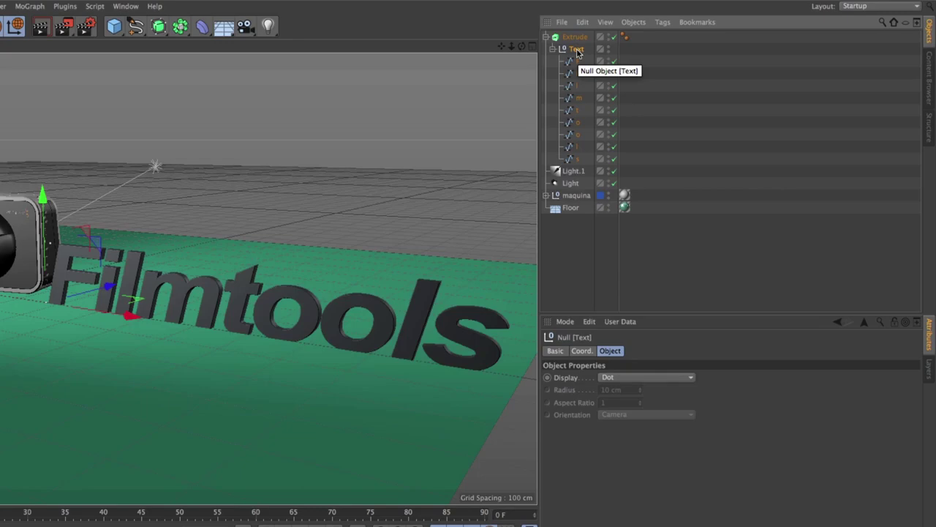
left_click(115, 28)
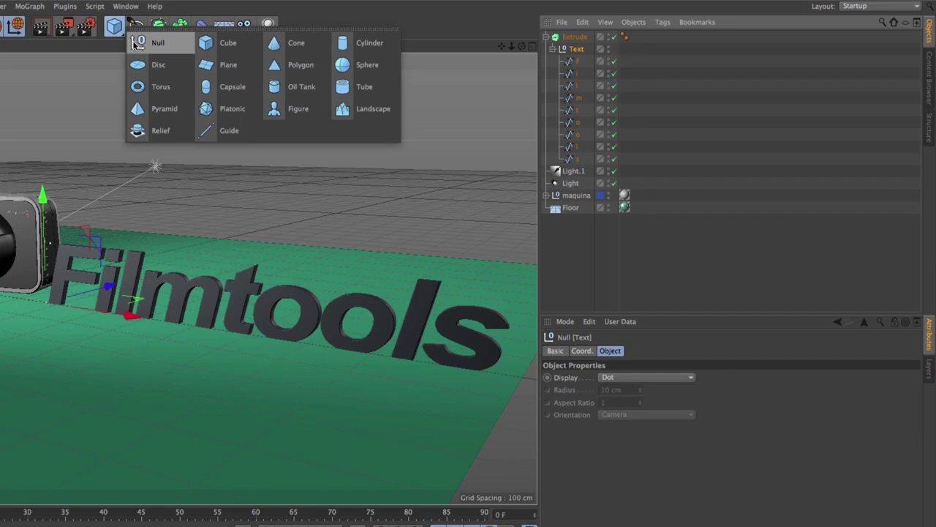
left_click(137, 43)
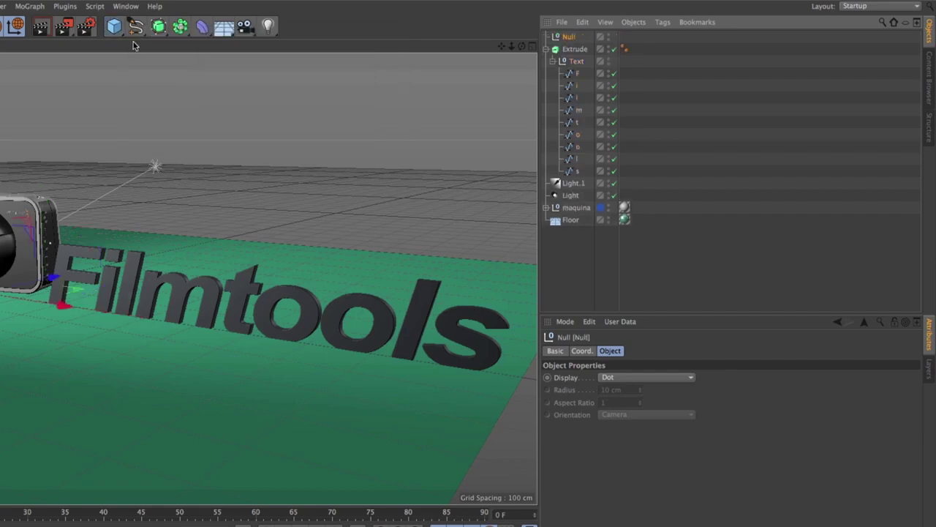
left_click_drag(575, 38, 577, 49)
double_click(579, 49)
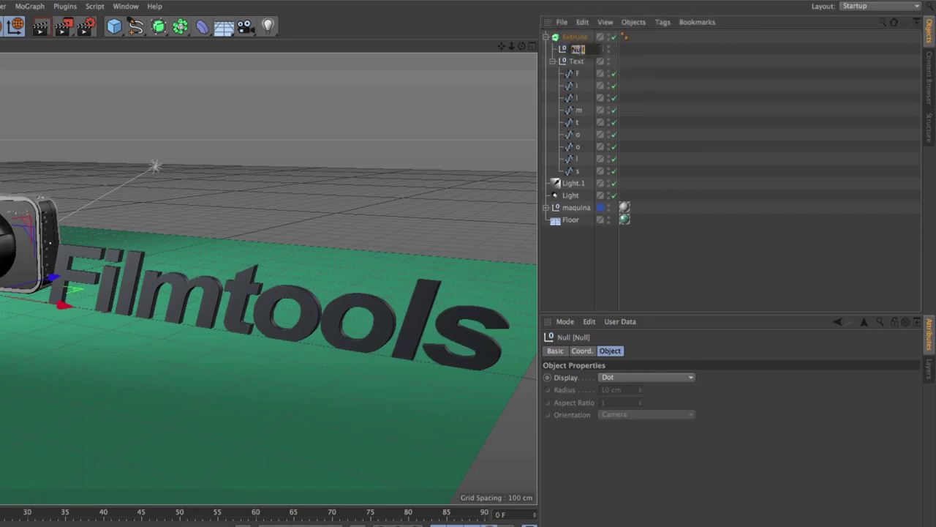
type("Film")
Rename the Text null to Tools and move the F, i, l and m splines from it into the Film null
double_click(577, 63)
type("Tools")
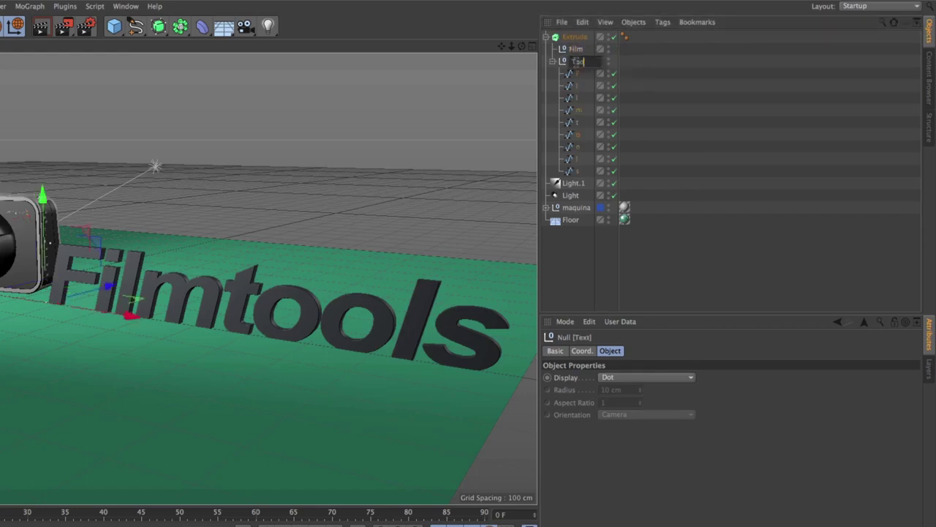
left_click(578, 75)
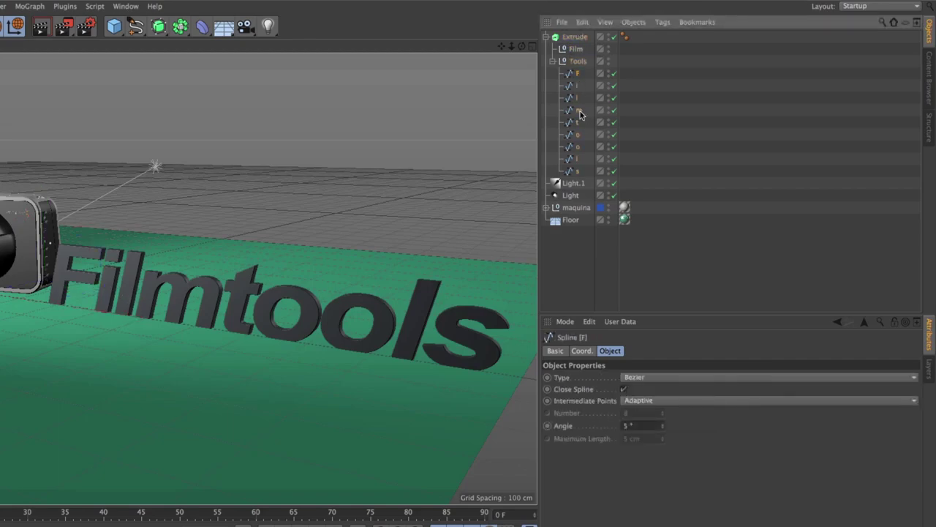
left_click(580, 112, "shift")
left_click_drag(579, 111, 576, 50)
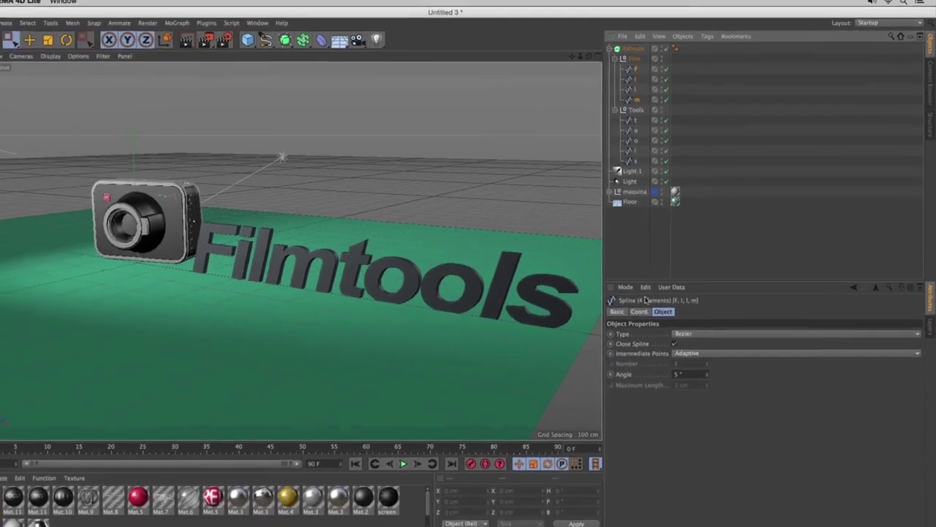
Create a new material, apply it to the Film null, and set its colour to red with a green value of 20
double_click(443, 483)
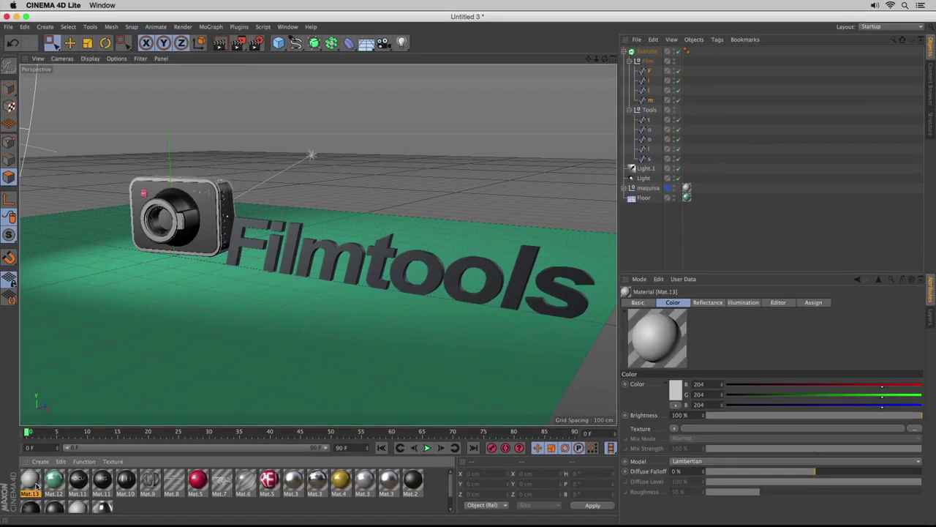
left_click_drag(39, 487, 648, 64)
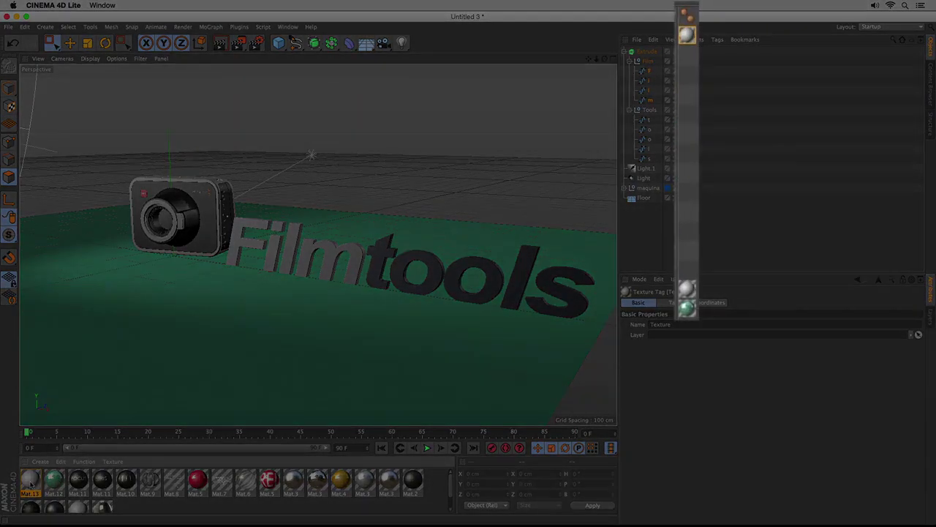
left_click(31, 484)
double_click(699, 395)
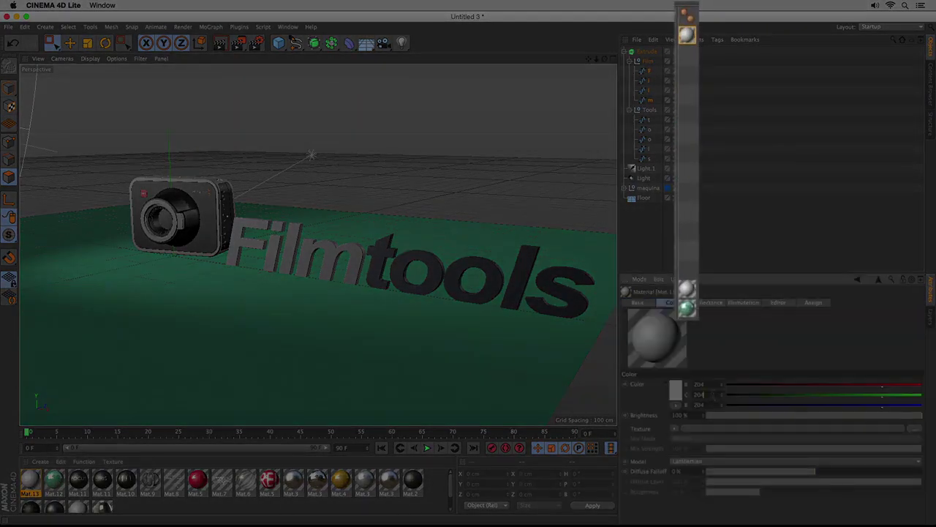
type("20")
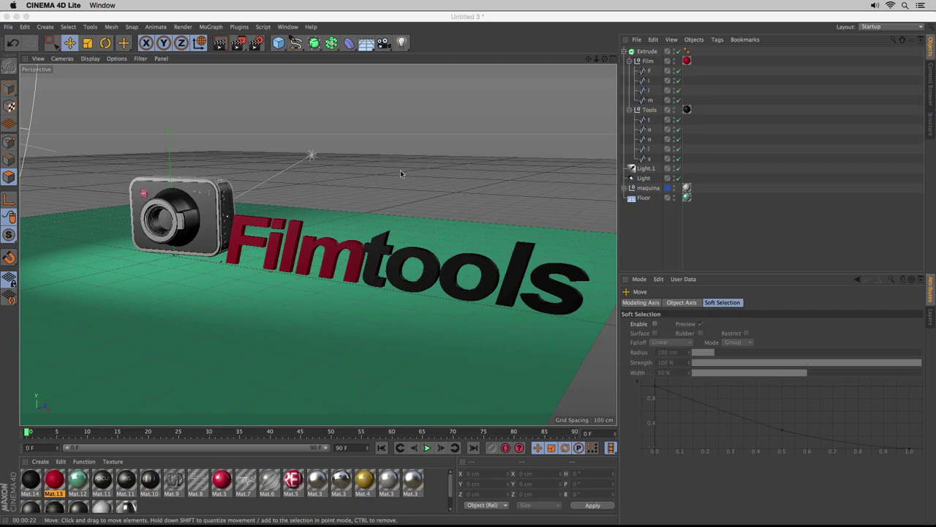
Add a Camera object to the scene and look through it in the perspective viewport
left_click(385, 44)
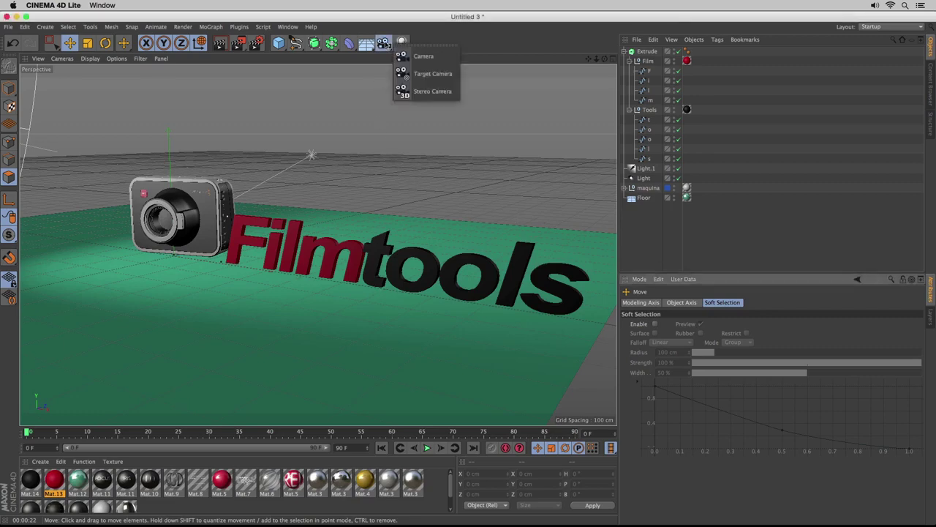
left_click(402, 57)
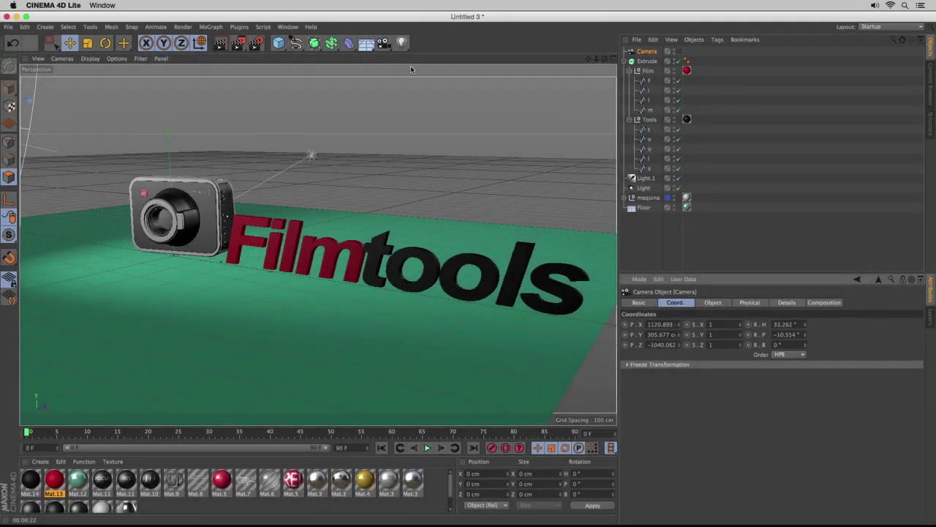
left_click_drag(492, 115, 311, 109, "alt")
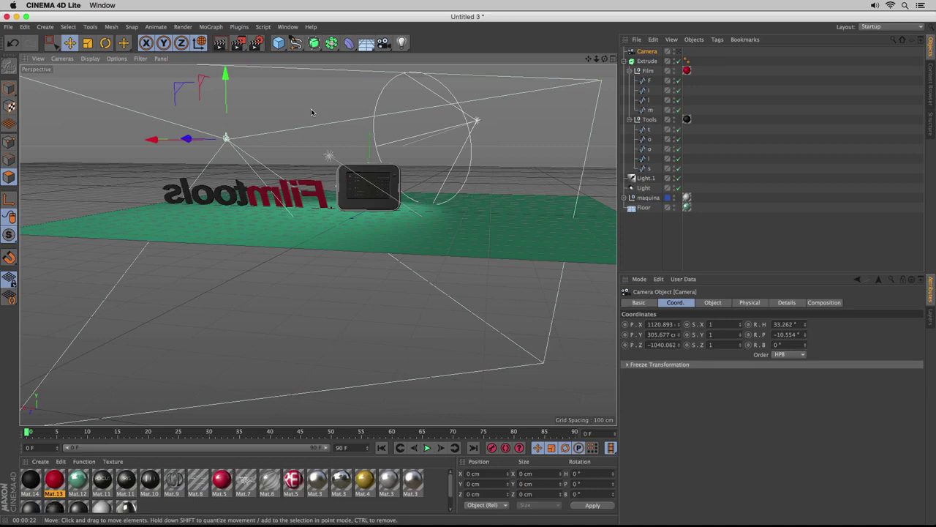
left_click(66, 59)
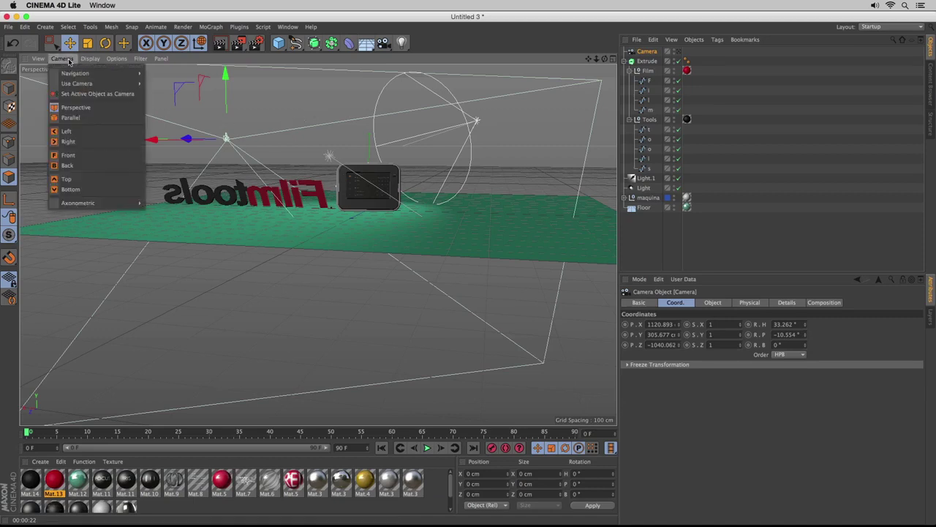
mouse_move(72, 85)
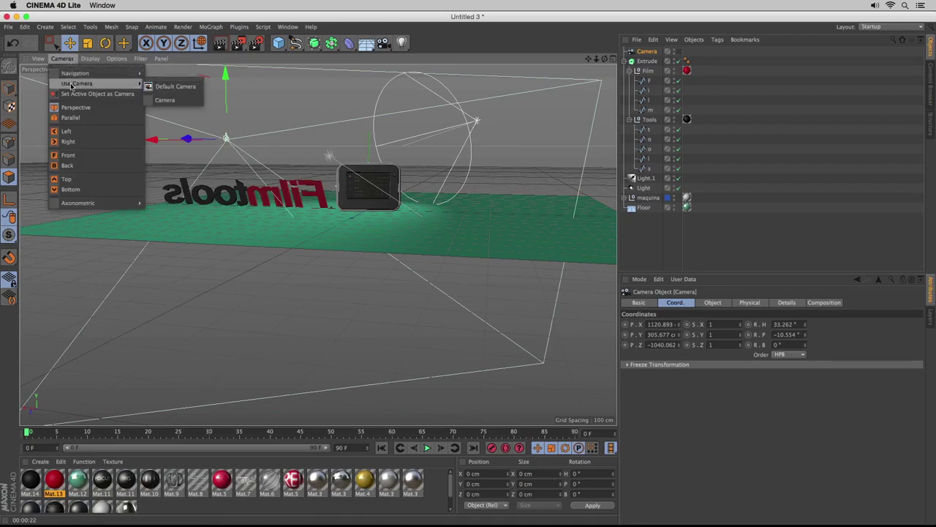
left_click(172, 100)
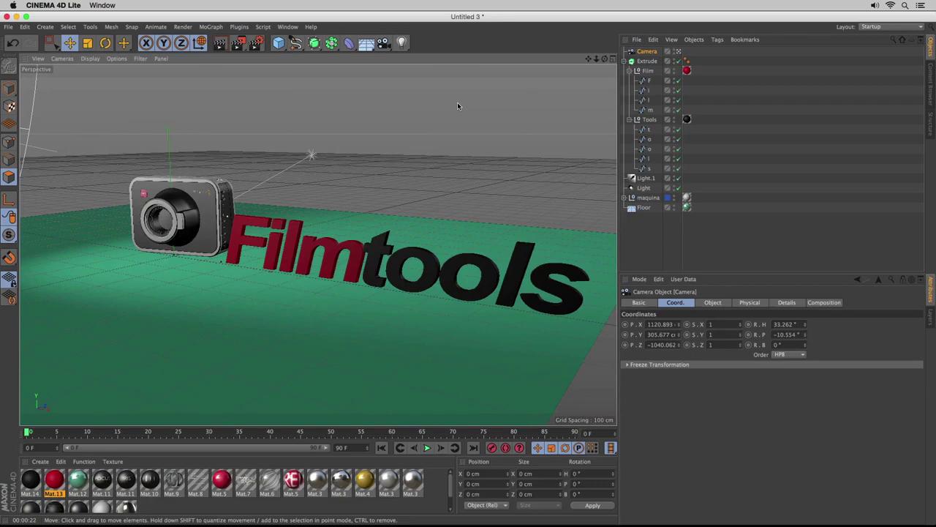
Rename the new camera object to shot1
double_click(648, 52)
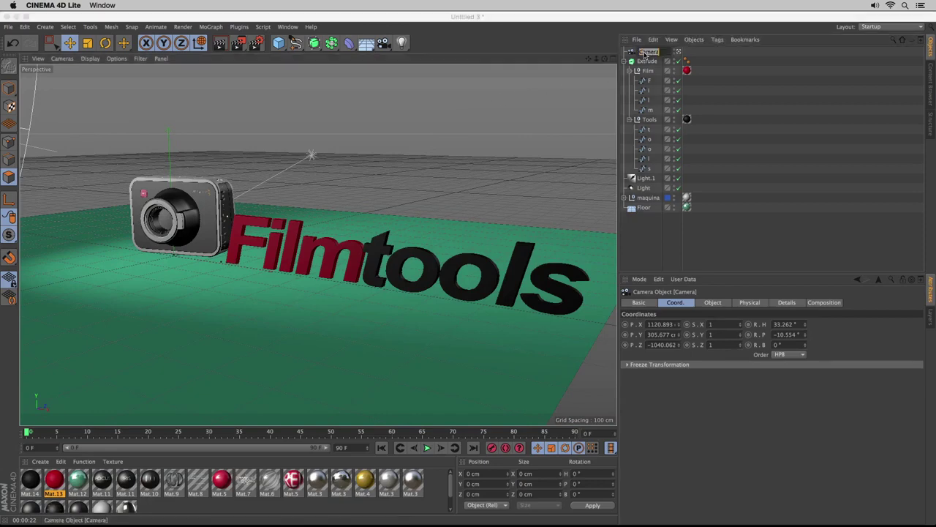
type("shot1")
key("Return")
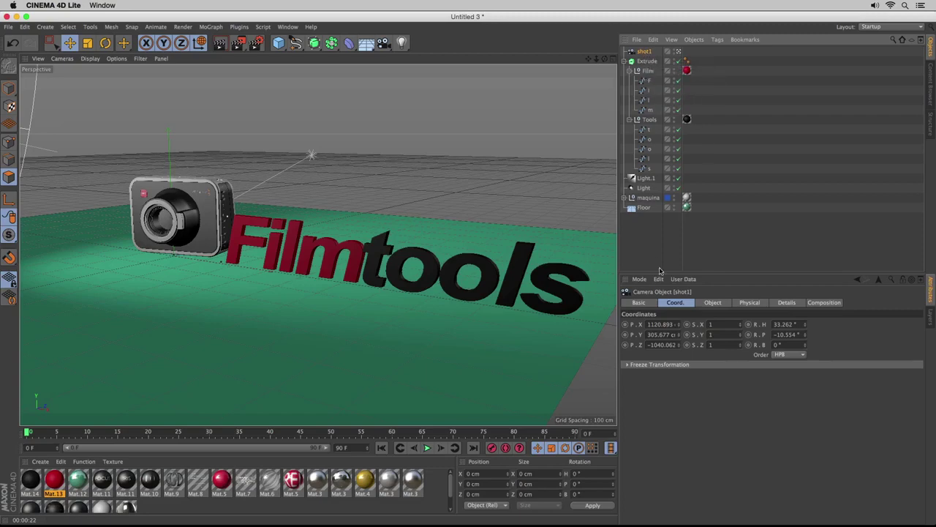
Set shot1's focus distance by picking the camera model, and enable its DOF Map Front Blur and DOF Map Rear Blur
left_click(708, 302)
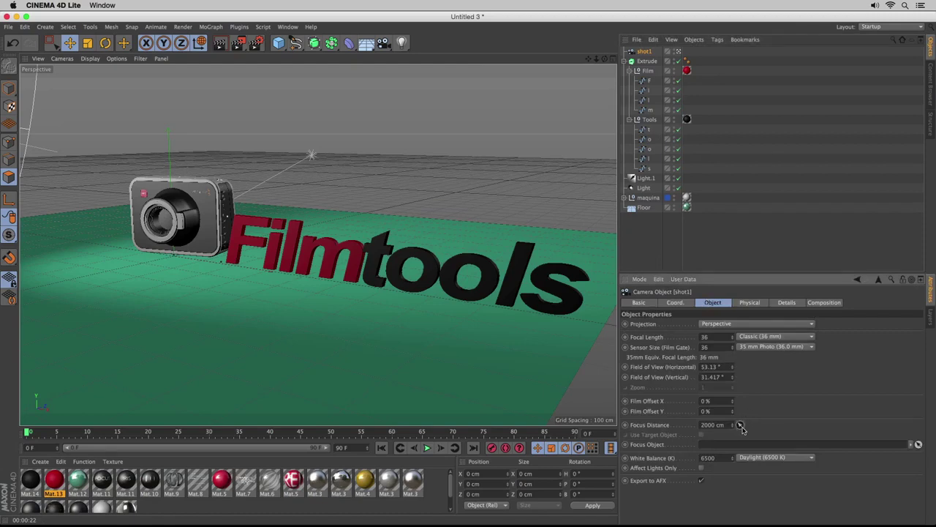
left_click_drag(740, 425, 210, 223)
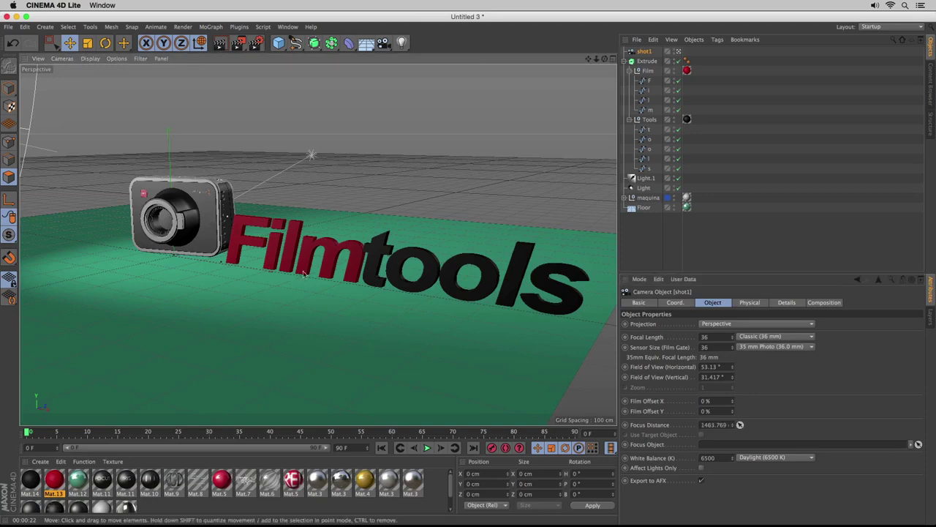
left_click(784, 303)
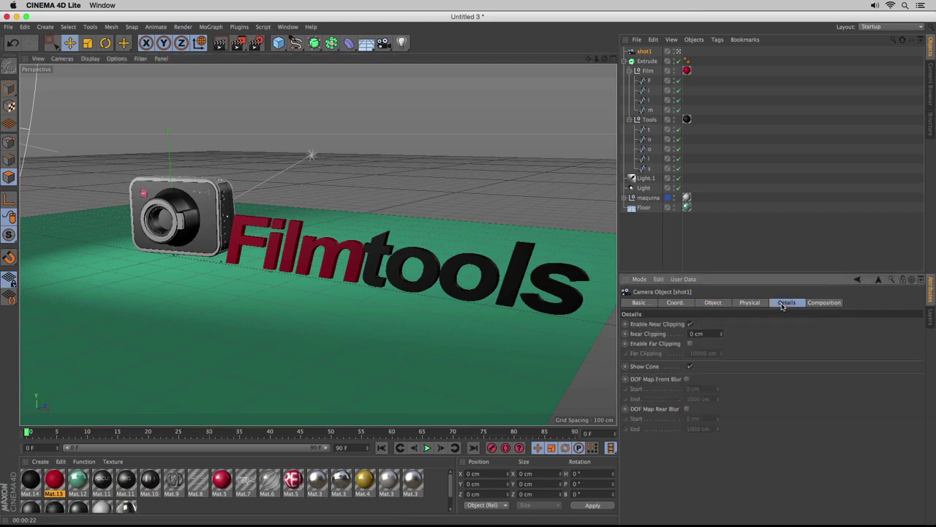
left_click(687, 379)
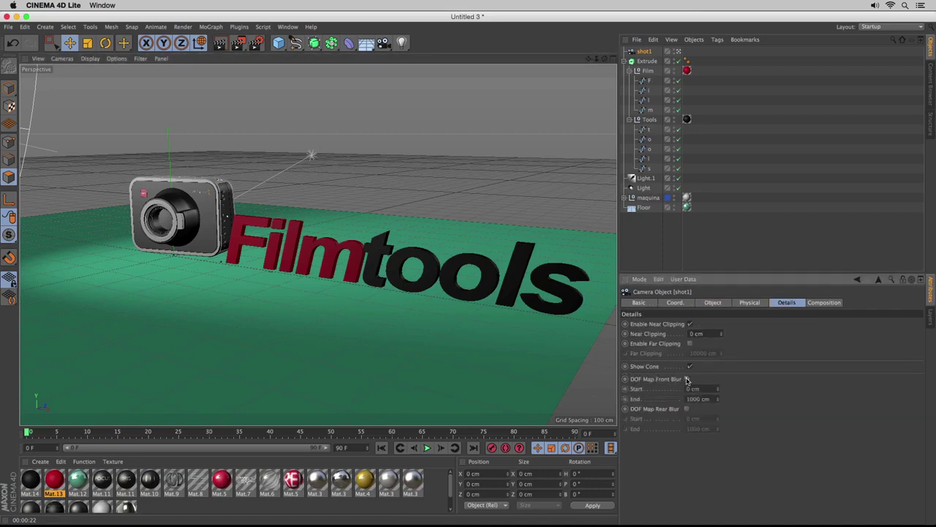
left_click(687, 409)
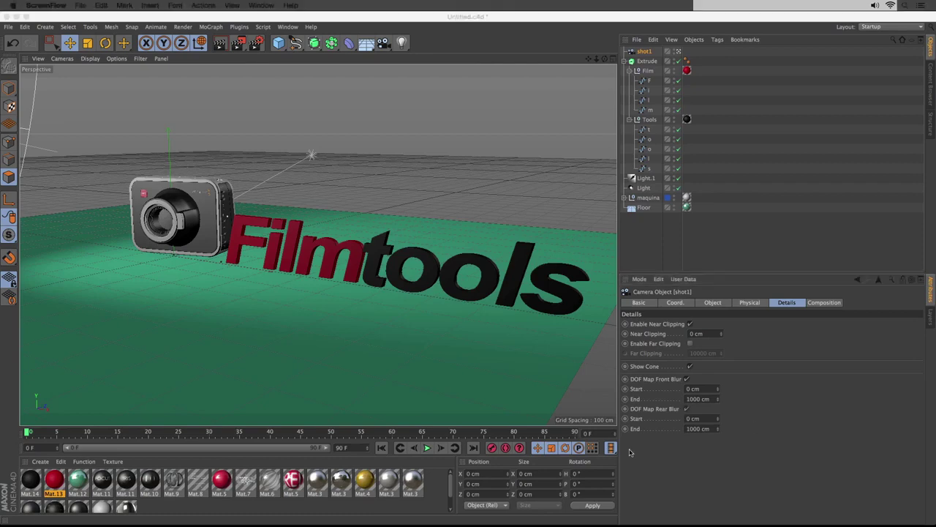
Save the Cinema 4D project and switch to After Effects
left_click(8, 27)
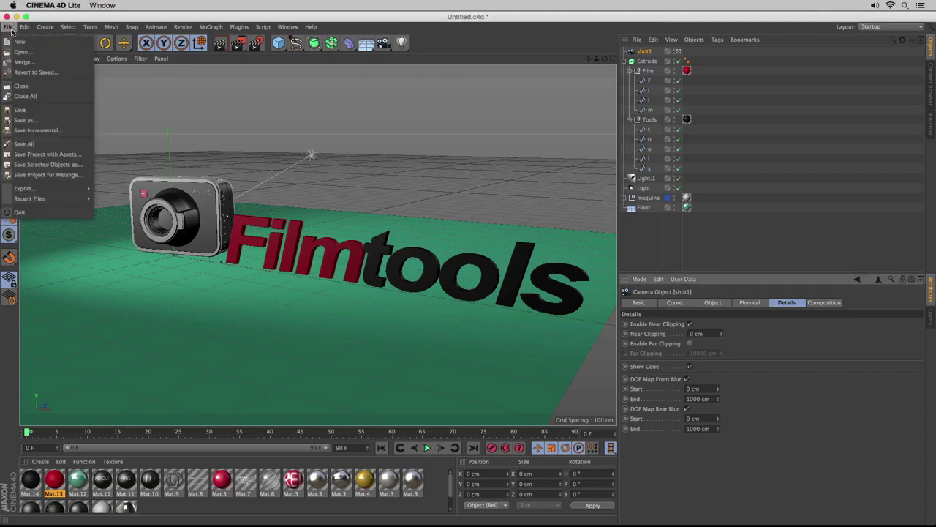
left_click(29, 110)
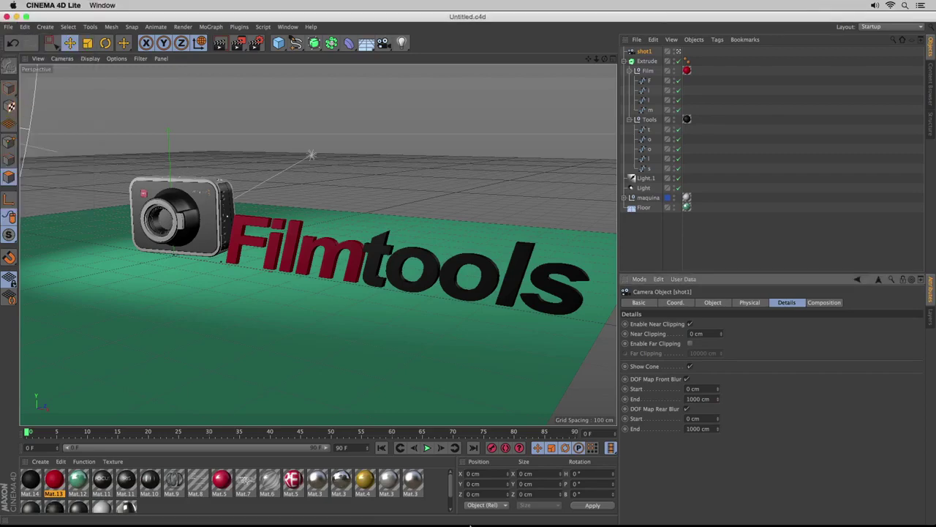
mouse_move(460, 512)
left_click(394, 506)
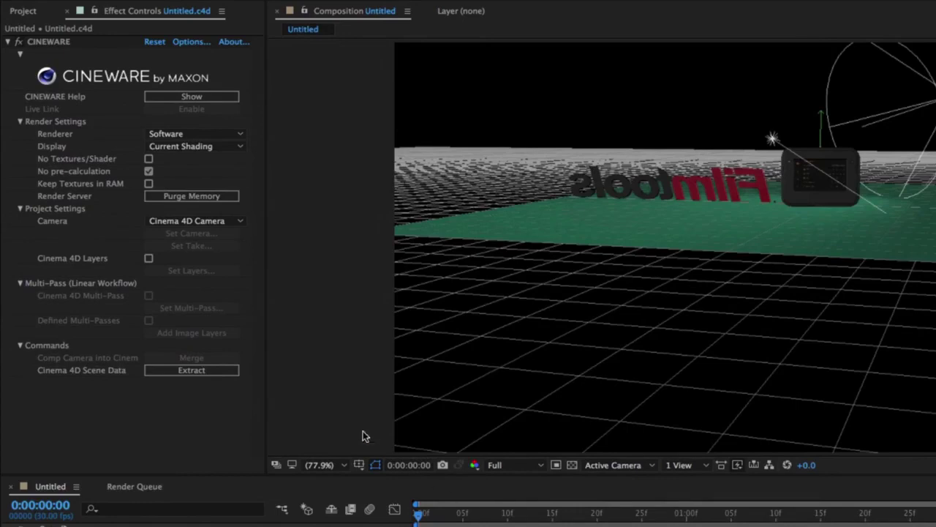
Set the CINEWARE renderer to Standard (Final) after trying Standard (Draft), and check the background against the transparency grid
left_click(240, 133)
left_click(229, 161)
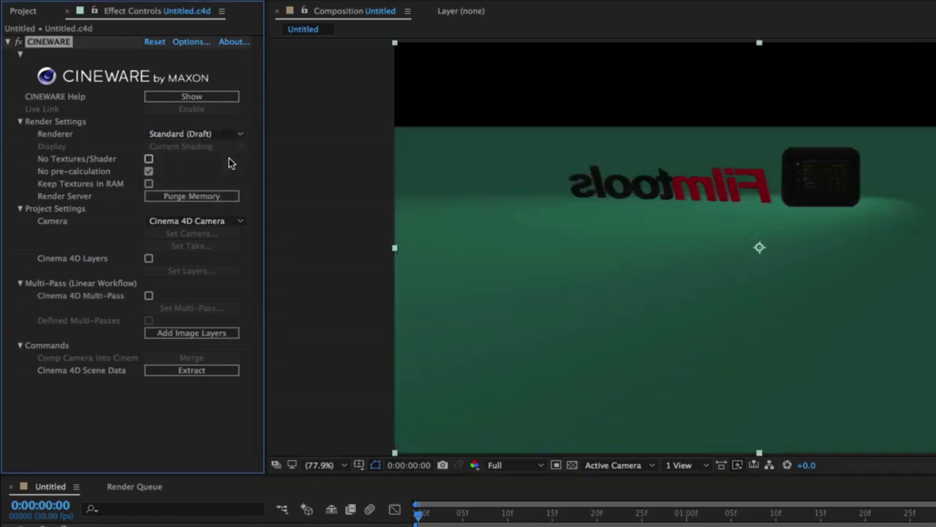
left_click(236, 134)
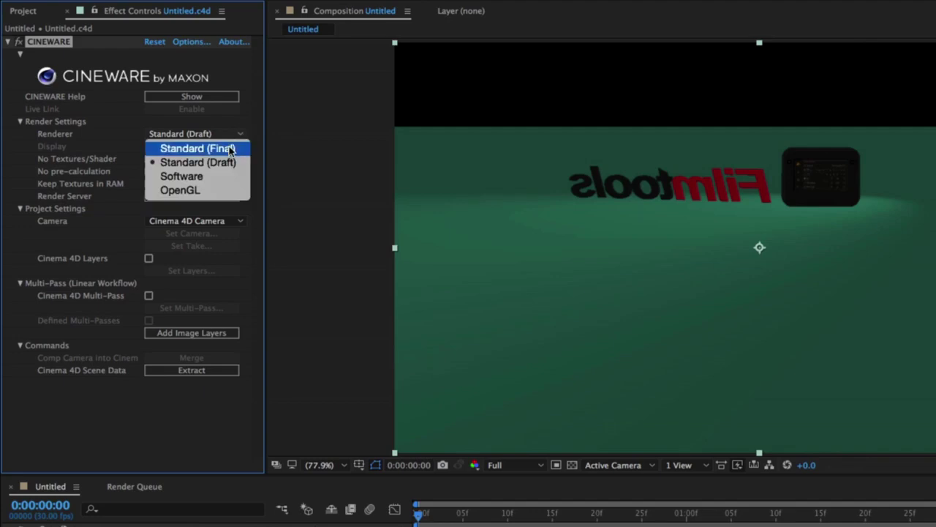
left_click(229, 149)
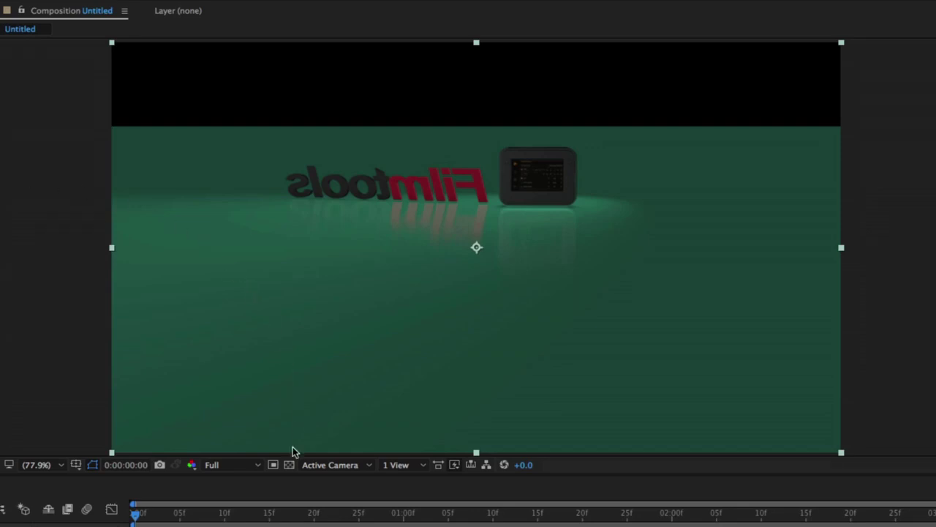
left_click(289, 465)
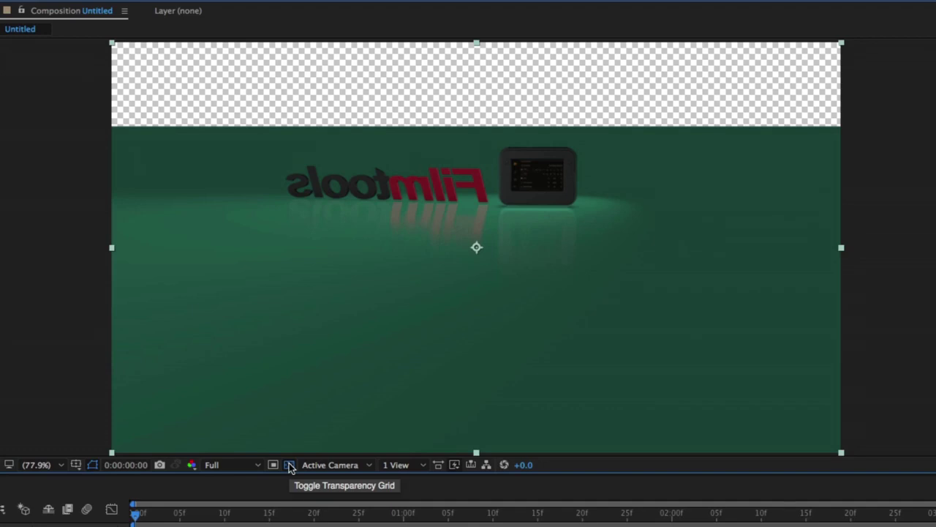
left_click(289, 465)
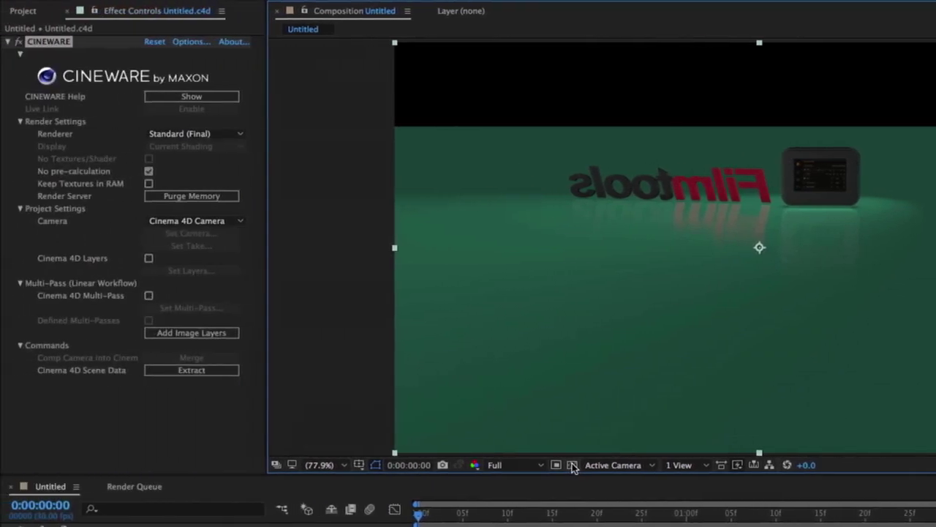
Set the CINEWARE camera option to Select Cinema 4D Camera and choose shot1 as the camera
left_click(237, 222)
left_click(237, 250)
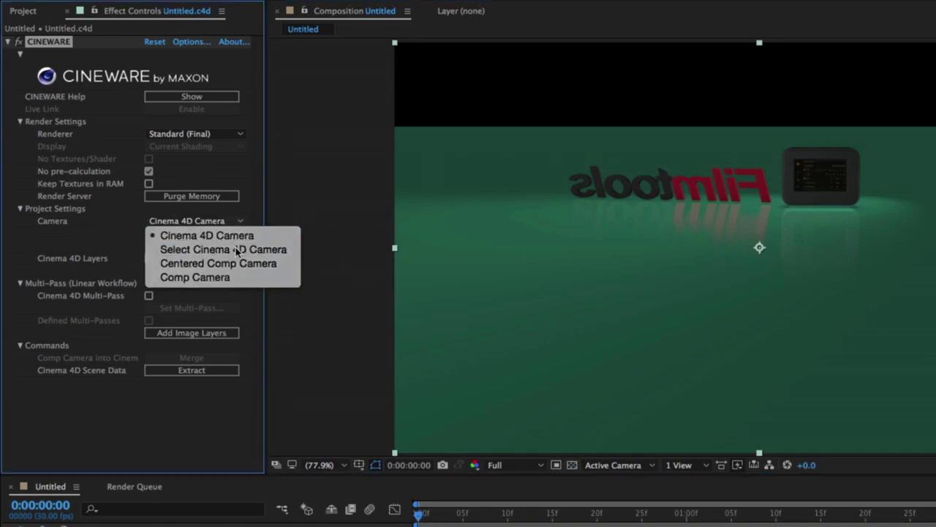
left_click(232, 236)
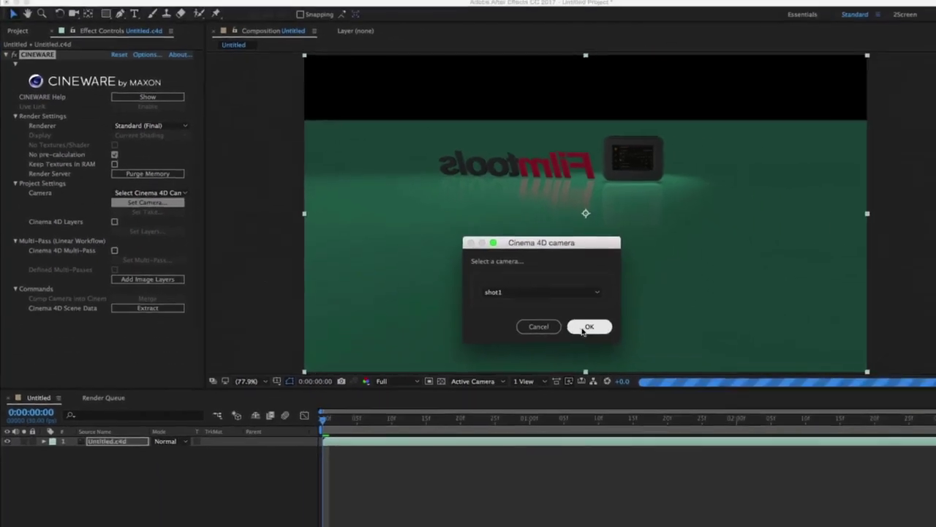
left_click(764, 394)
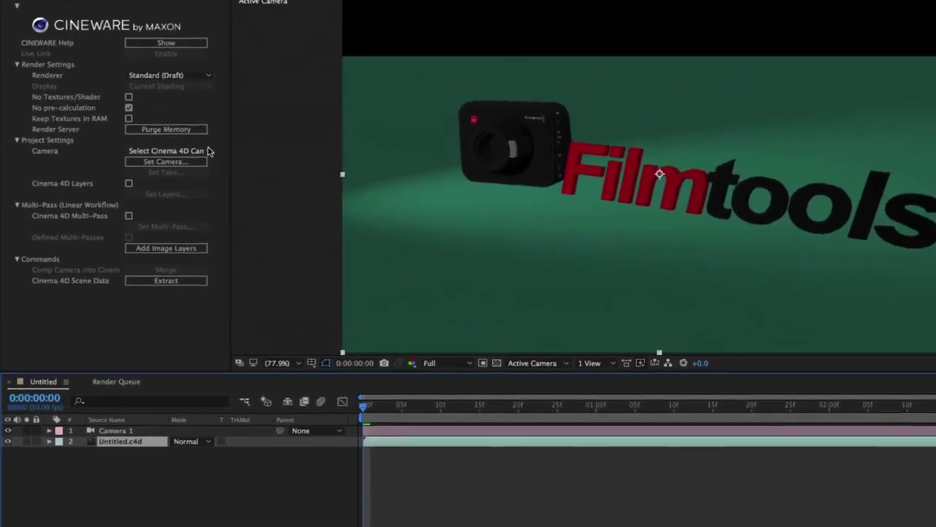
Set the CINEWARE camera option to Comp Camera and orbit the composition camera around the scene
left_click(239, 6)
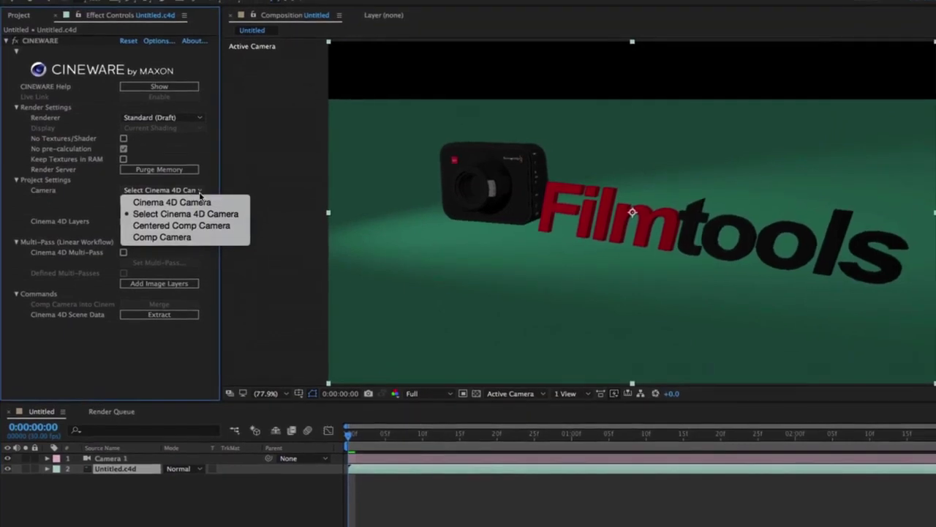
left_click(193, 235)
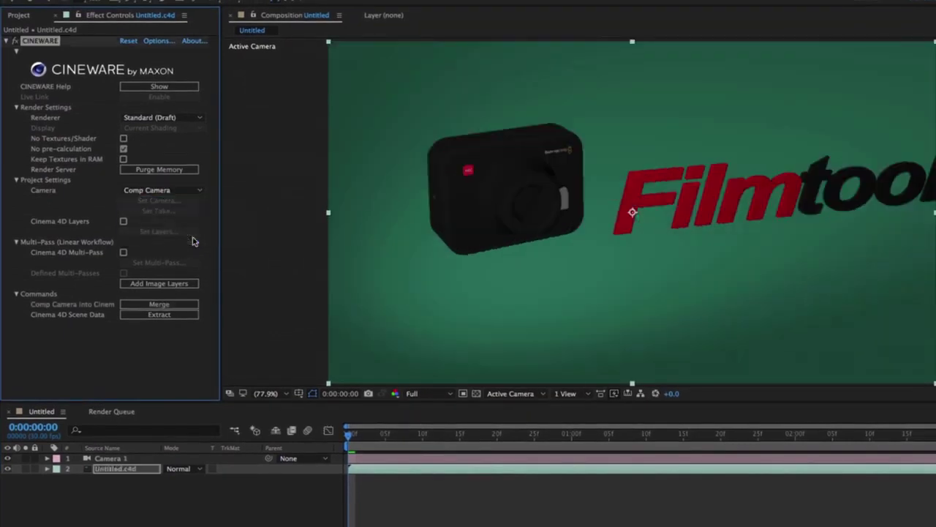
key("c")
left_click_drag(522, 219, 504, 181)
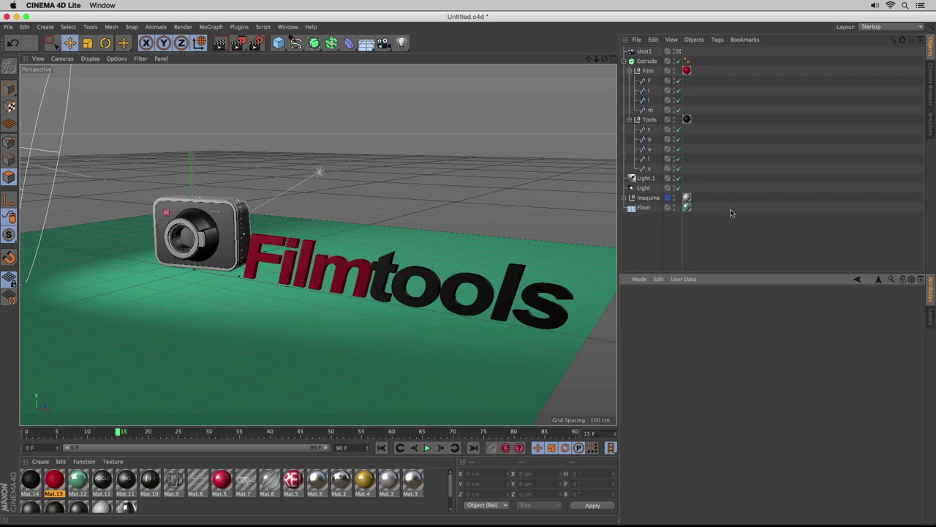
Keyframe the Extrude object's Y position at 0 cm and its heading rotation at 0° on frame 15
left_click(654, 61)
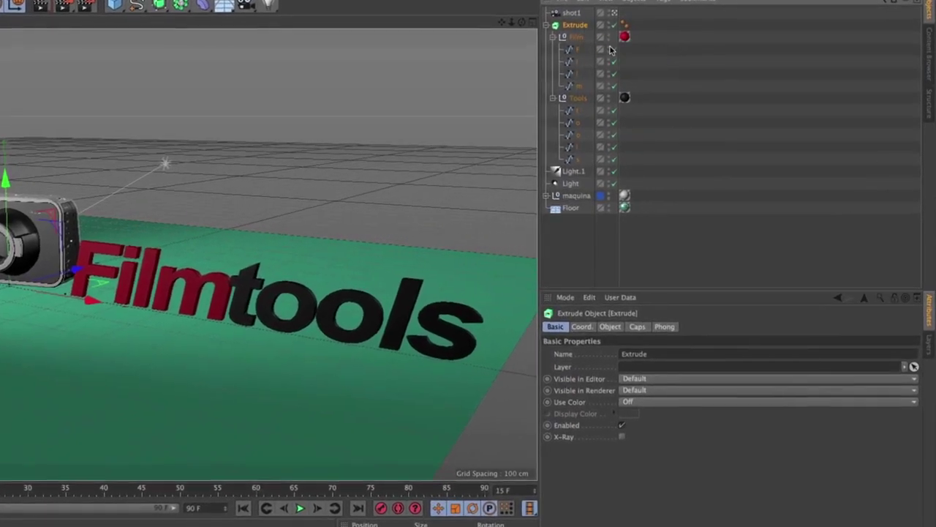
left_click(674, 327)
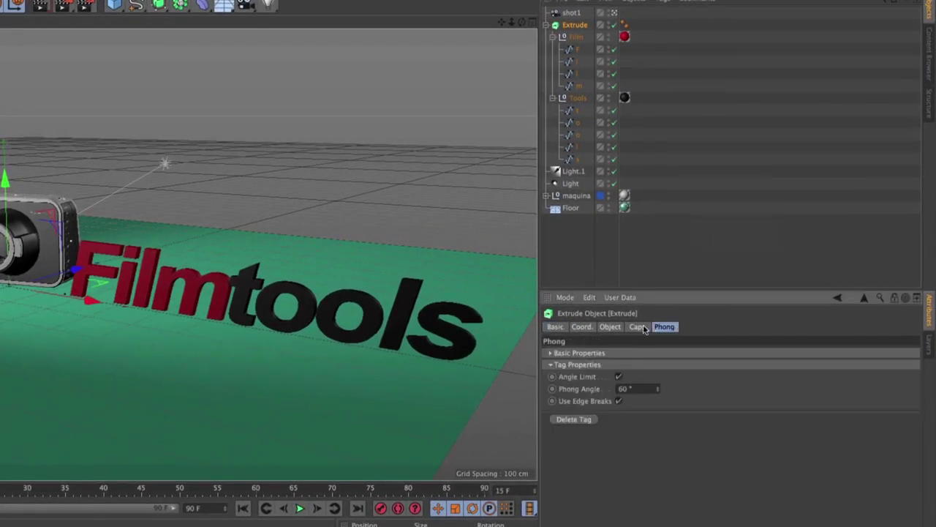
left_click(640, 328)
left_click(613, 327)
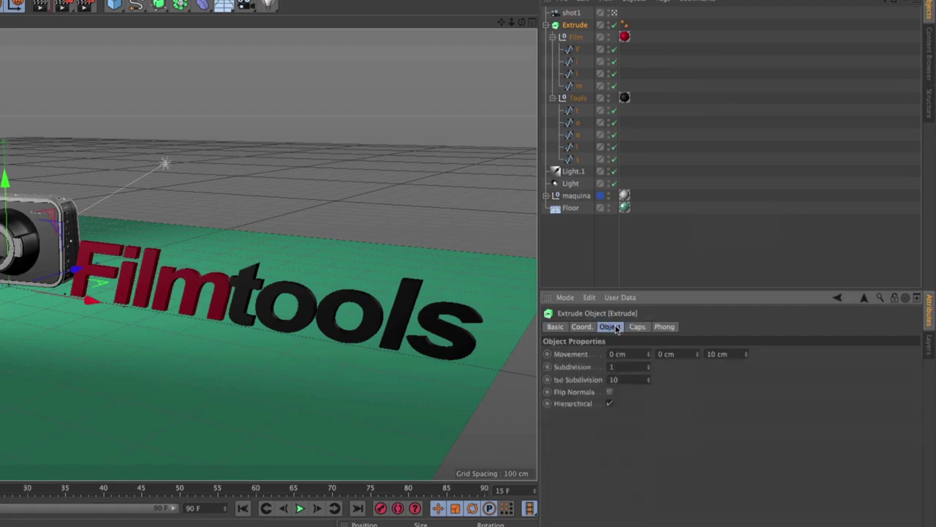
left_click(590, 327)
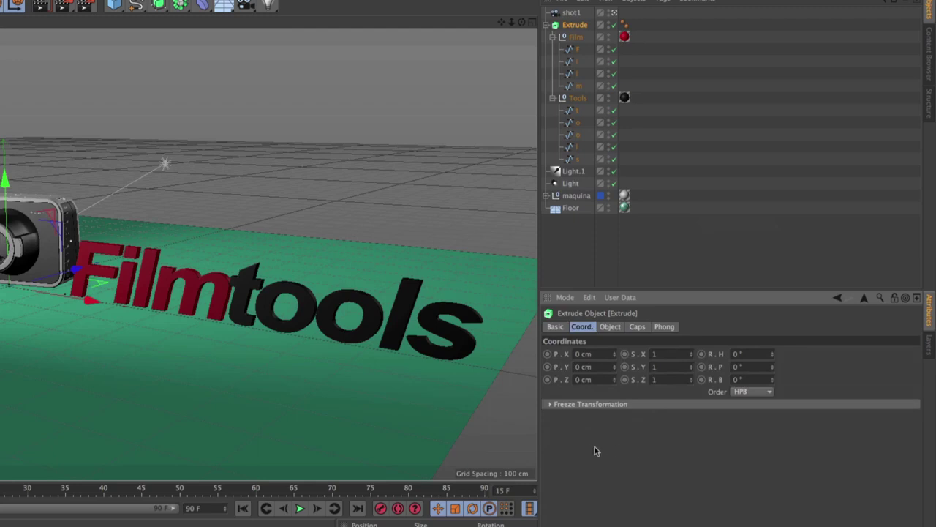
left_click(548, 367, "ctrl")
left_click(701, 354, "ctrl")
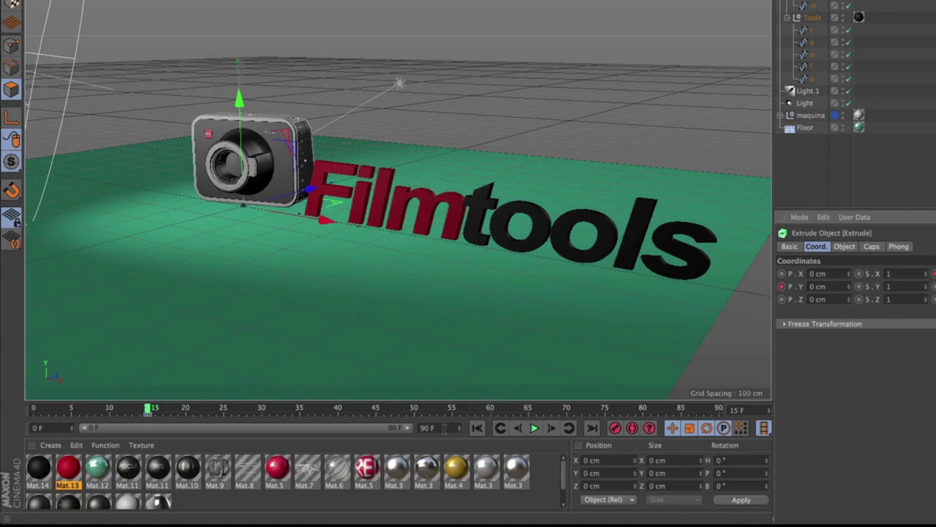
Set the project's end frame to 120 and extend the preview range to frame 120
left_click_drag(445, 429, 420, 428)
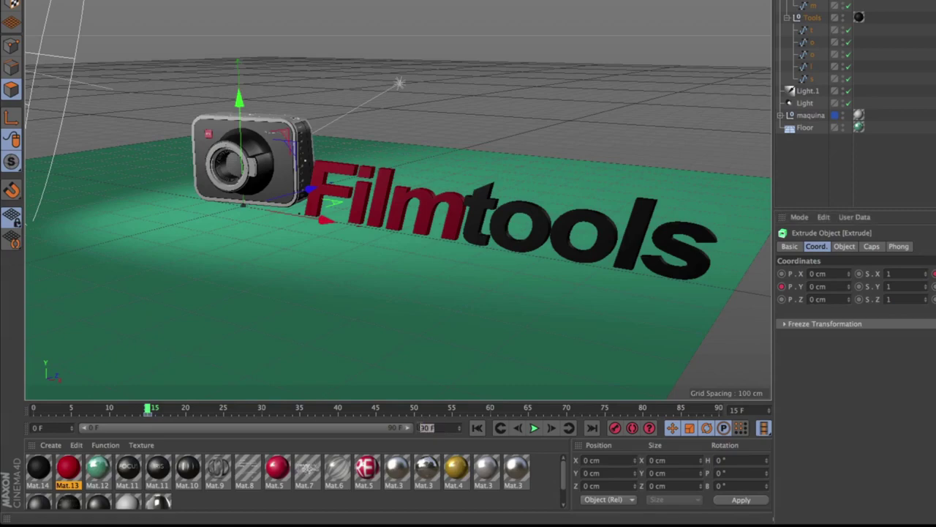
type("120")
key("Return")
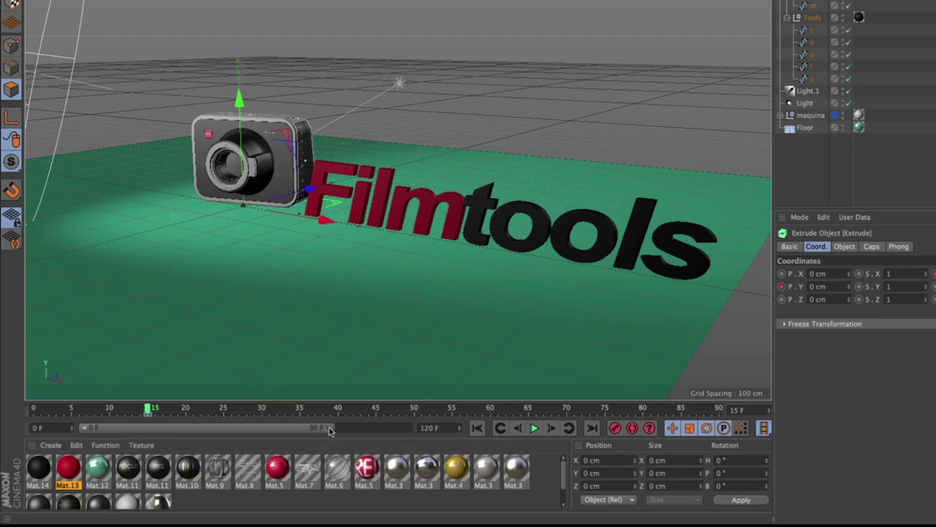
left_click_drag(331, 428, 411, 434)
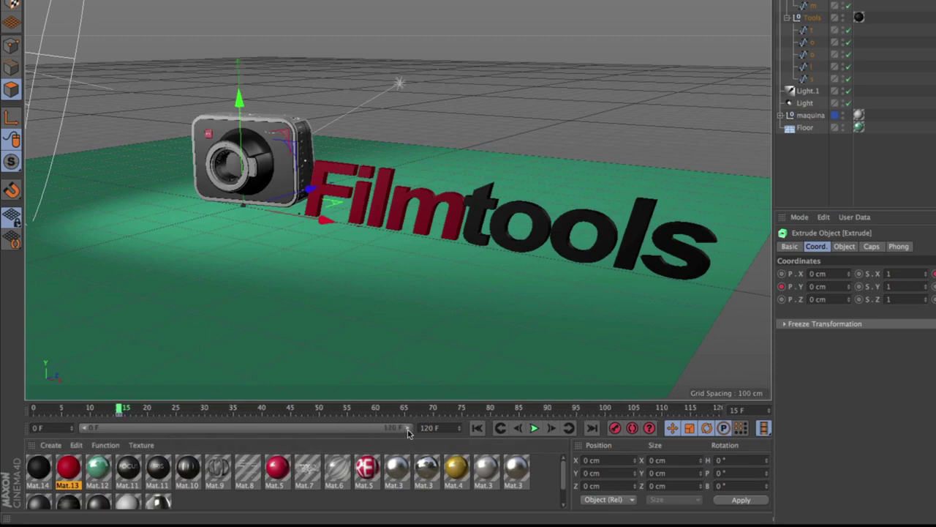
Advance frame by frame to frame 18 and back to frame 15 to examine the Extrude's keyframe indicators
left_click(552, 429)
left_click(553, 428)
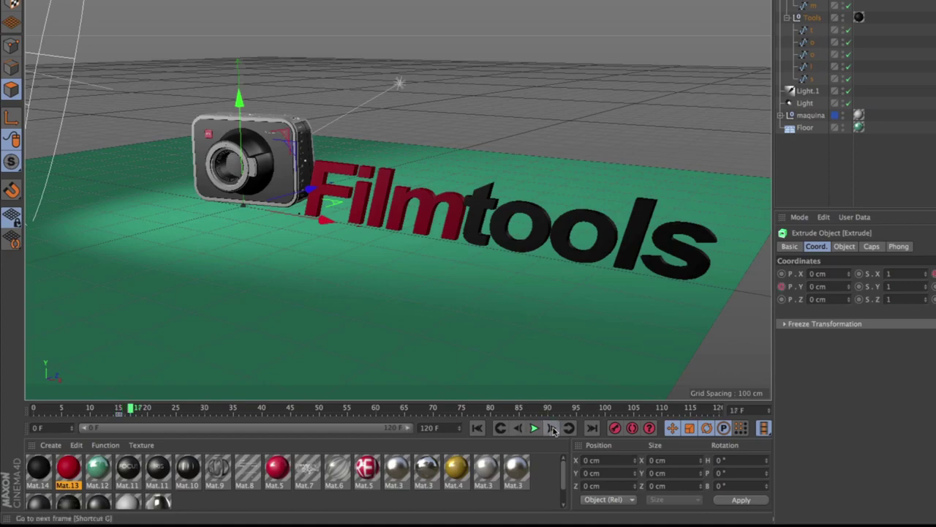
left_click(552, 428)
left_click(516, 429)
left_click(516, 430)
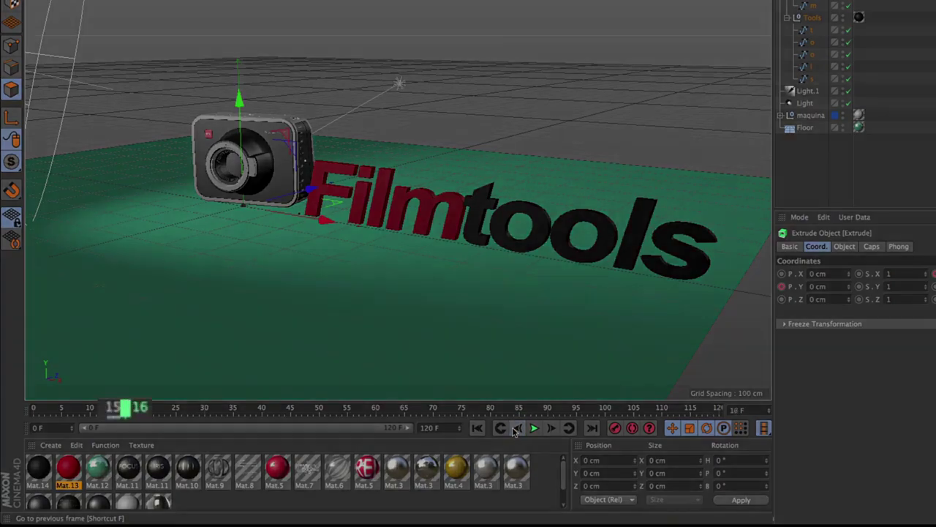
left_click(515, 430)
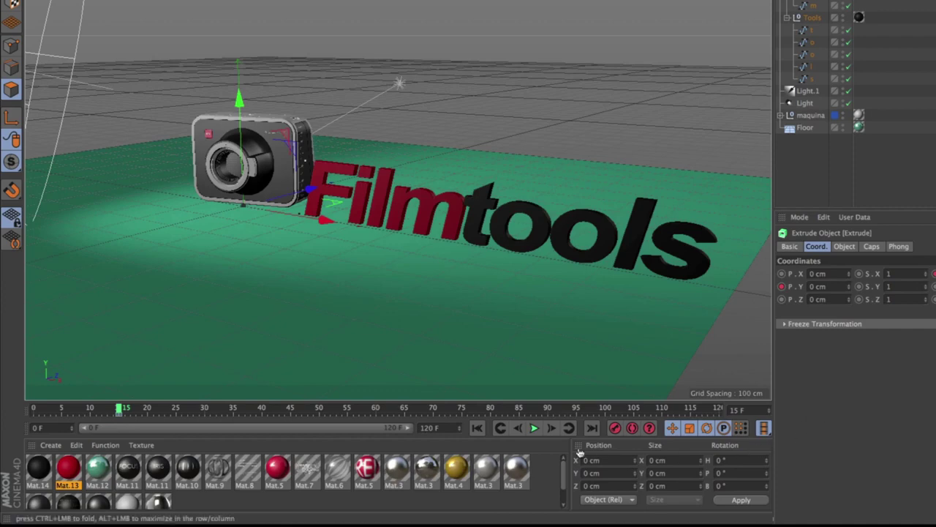
Try moving the Extrude to 78 cm in Y at frame 16 without recording a keyframe, and play the animation
left_click(554, 431)
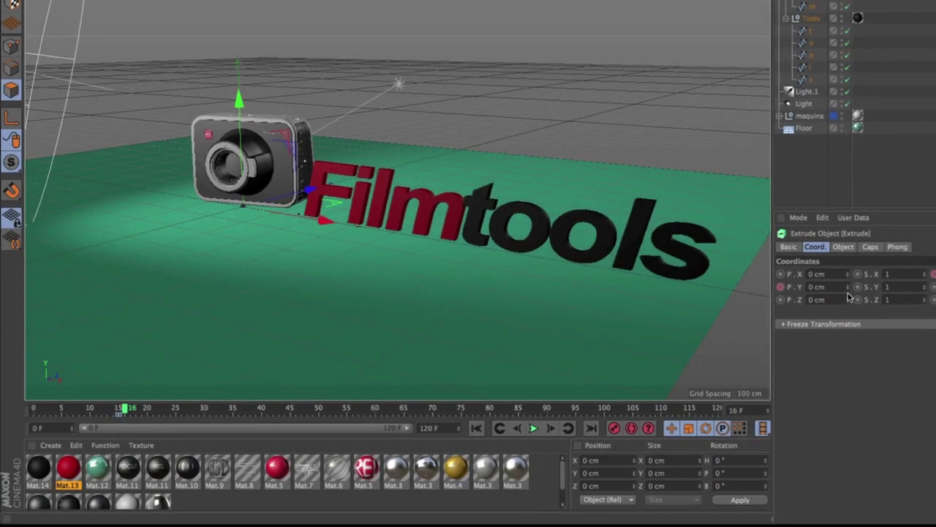
left_click_drag(849, 287, 827, 244)
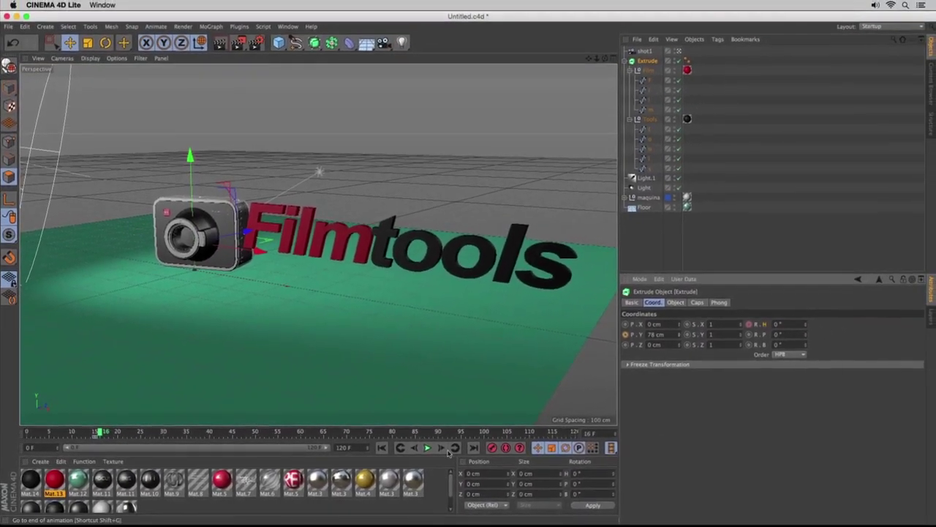
left_click(436, 447)
left_click(427, 449)
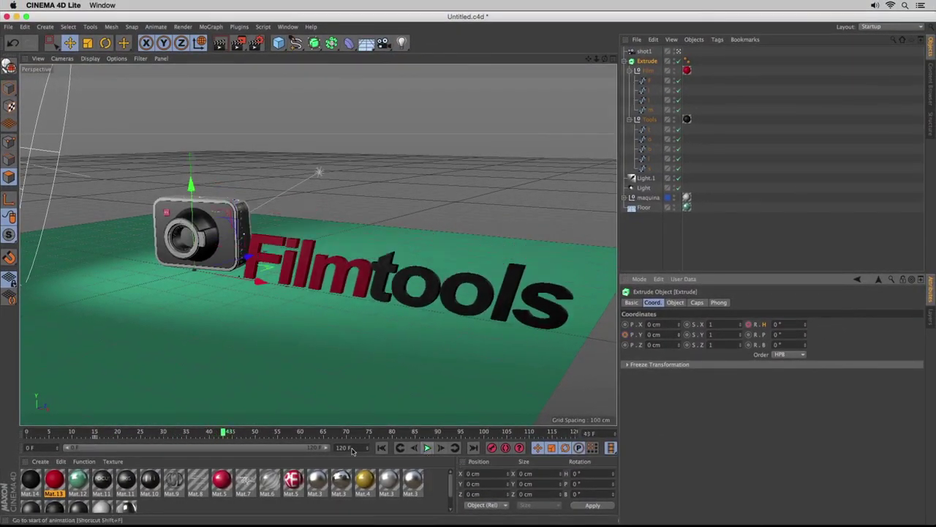
With autokeying enabled, set the Extrude's Y position to -123 cm and change its heading rotation at frame 0, and preview the animation
left_click_drag(225, 433, 27, 432)
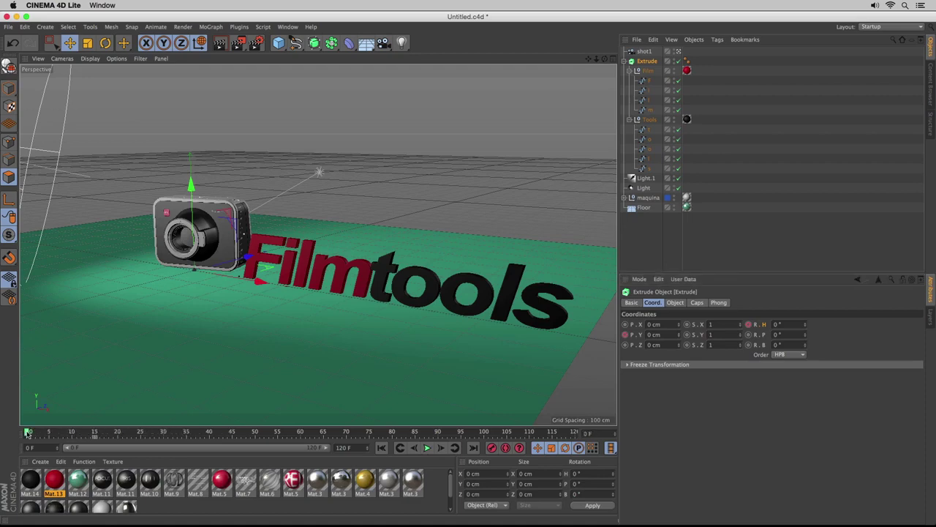
left_click(506, 450)
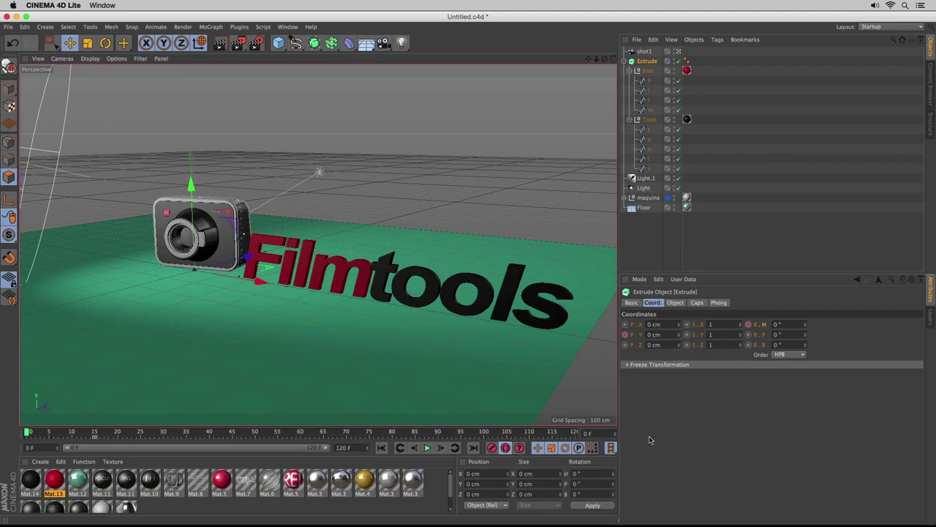
left_click_drag(680, 339, 680, 417)
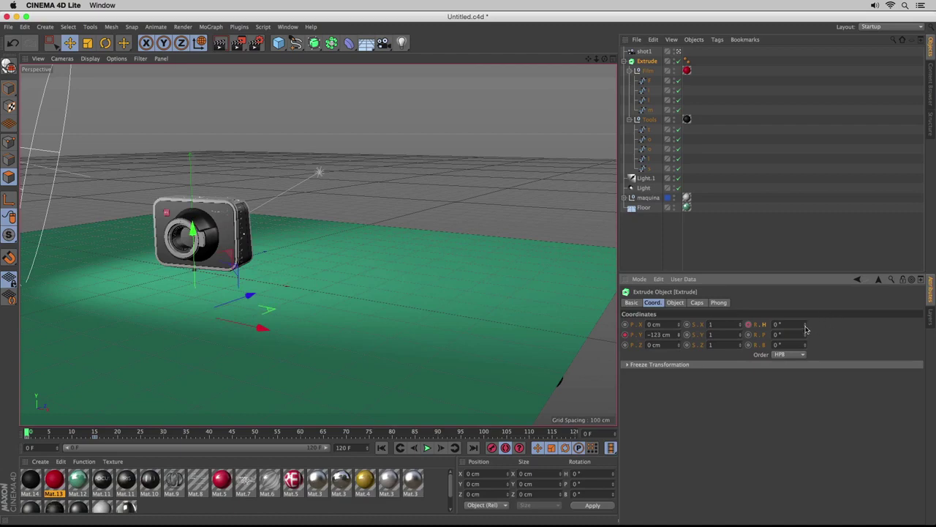
left_click_drag(791, 326, 759, 324)
left_click(427, 448)
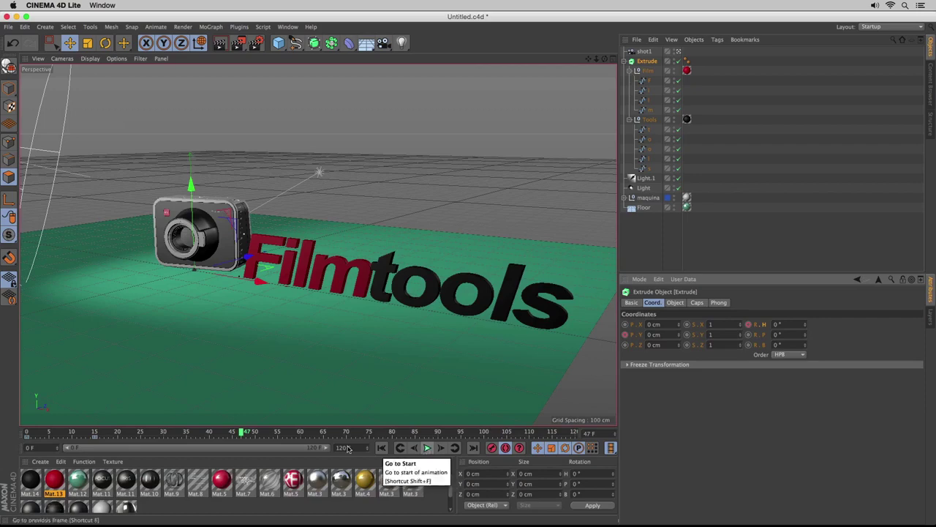
left_click_drag(241, 433, 28, 433)
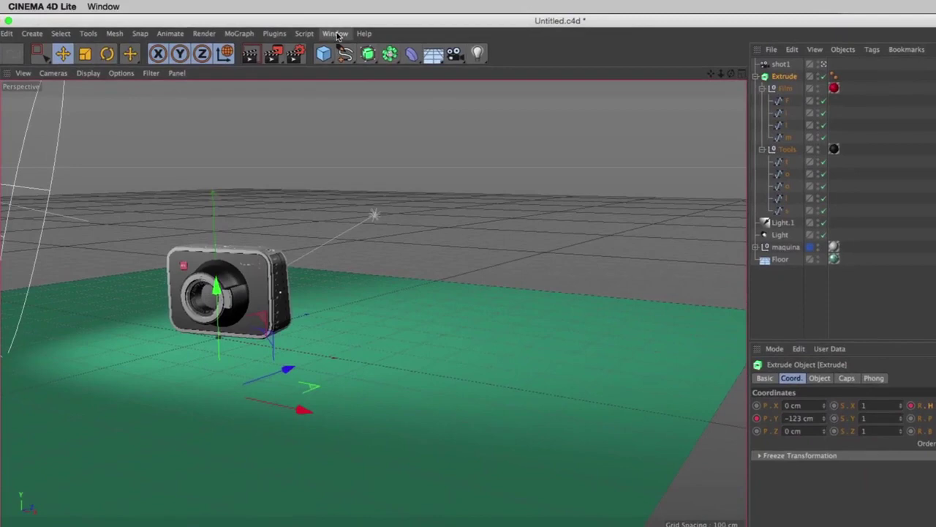
In the Timeline, move the Extrude's ending Position key to frame 30 and its ending Rotation key beyond frame 30
left_click(336, 33)
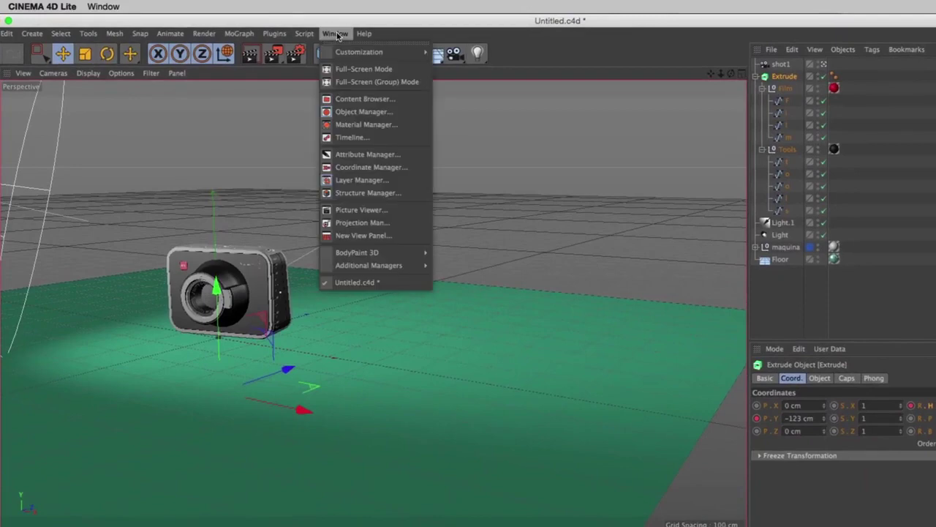
left_click(354, 137)
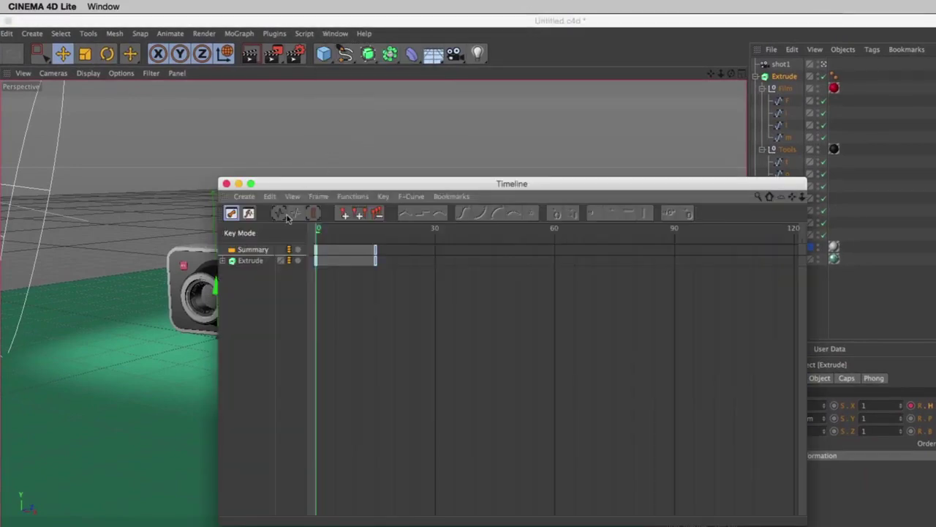
left_click(222, 261)
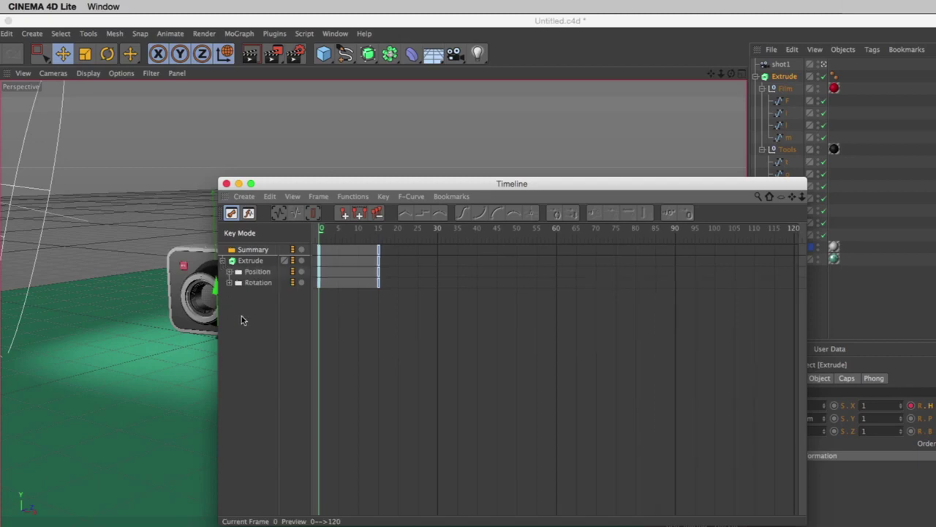
left_click_drag(378, 274, 437, 275)
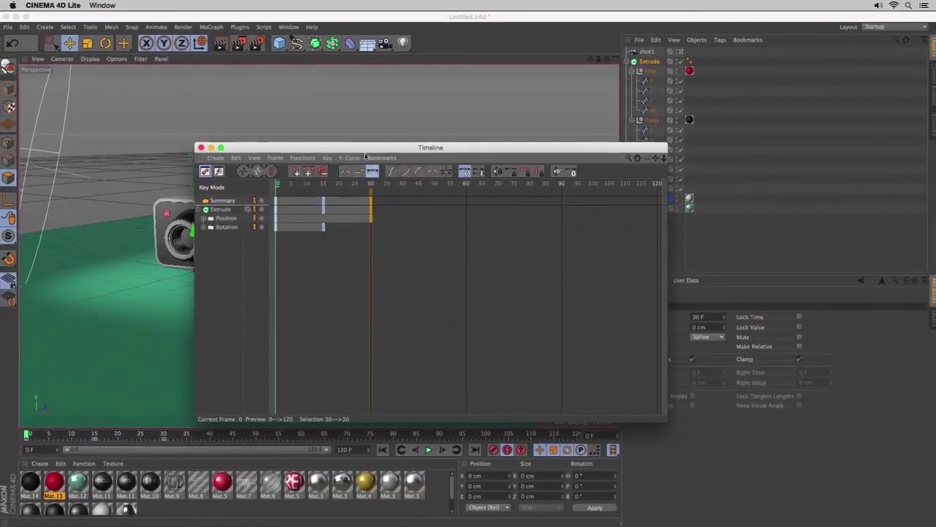
left_click_drag(366, 157, 542, 96)
left_click_drag(501, 168, 550, 169)
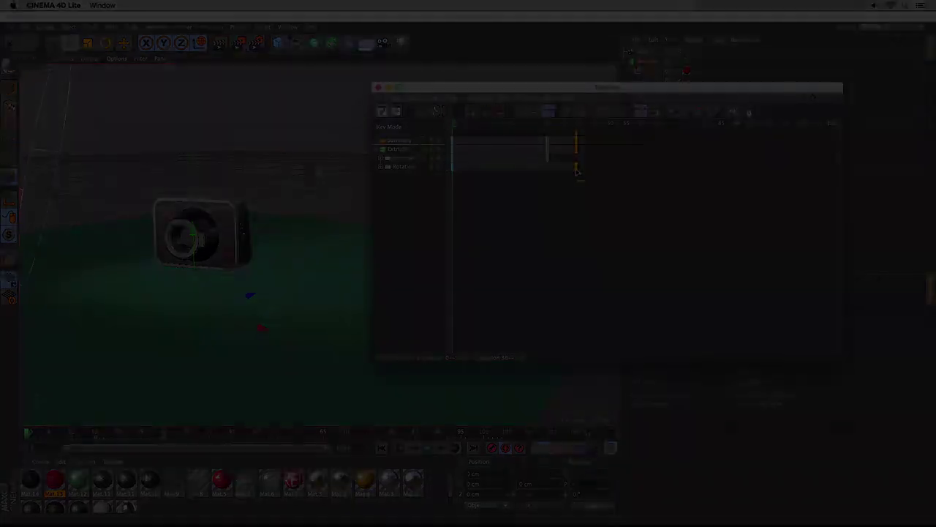